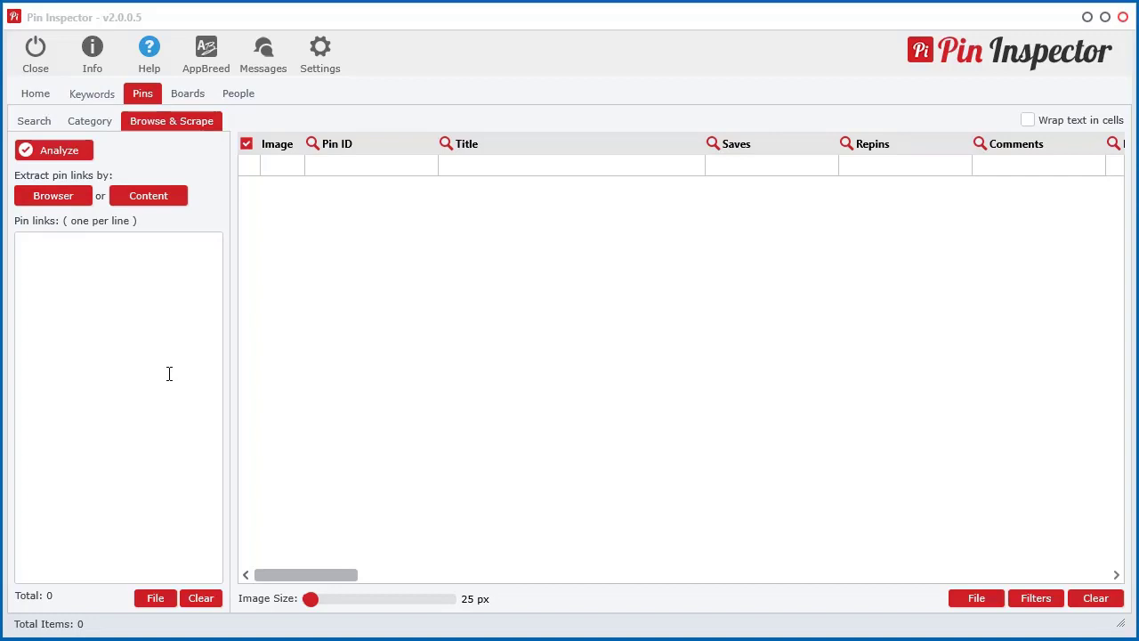
Try the empty pin links list by typing and erasing stray text and viewing its options.
left_click(178, 325)
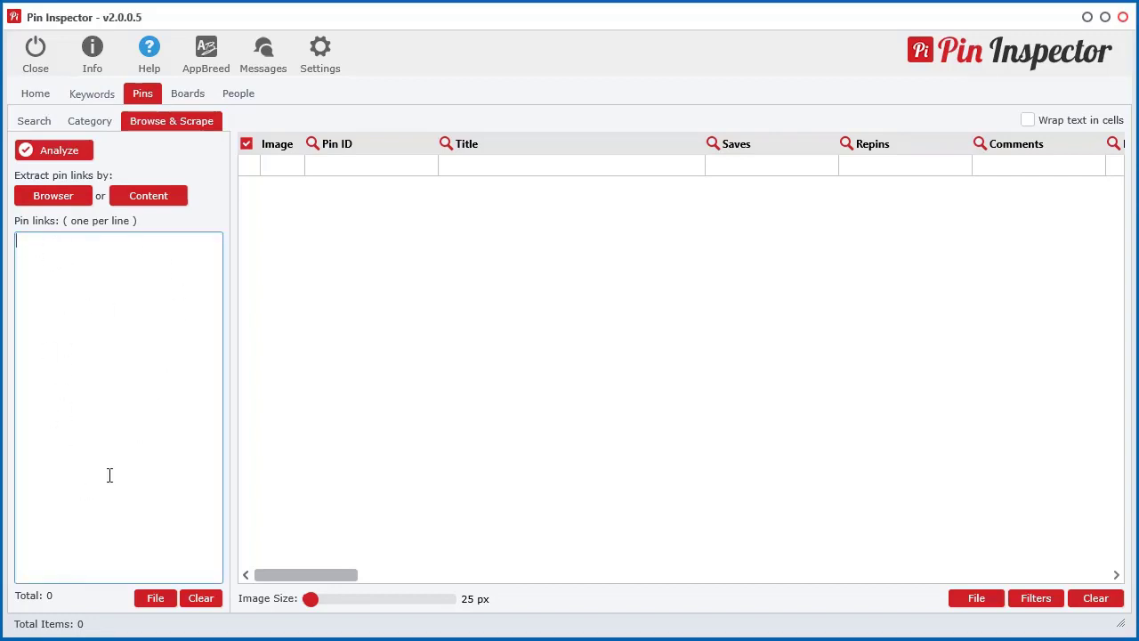
type("shatt")
key("BackSpace")
key("BackSpace")
key("BackSpace")
key("BackSpace")
key("BackSpace")
right_click(104, 325)
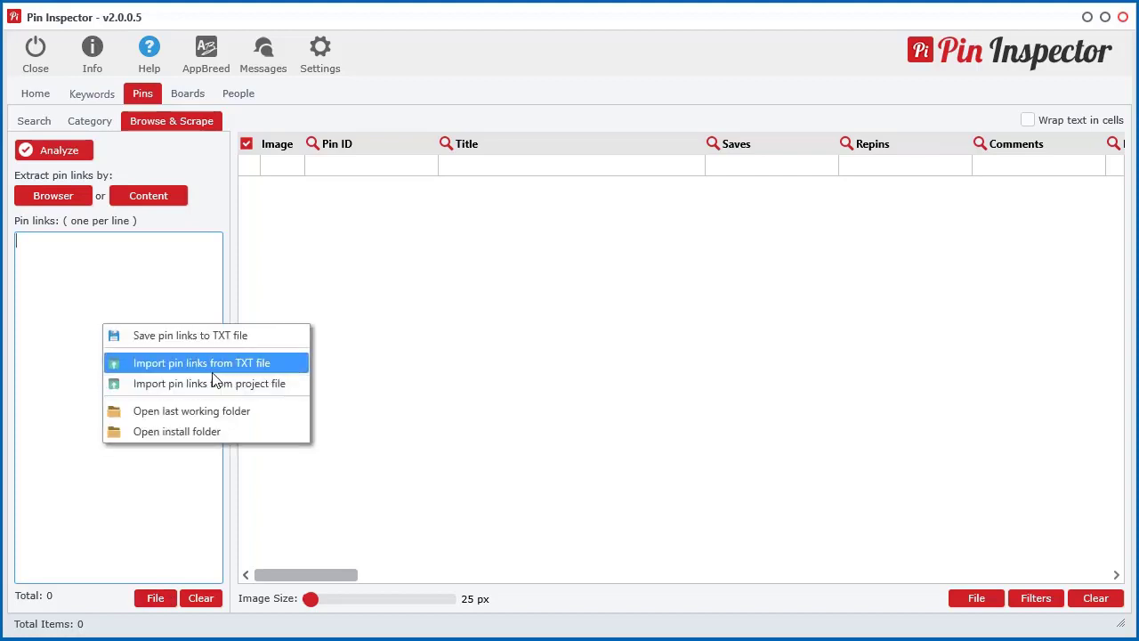
left_click(134, 277)
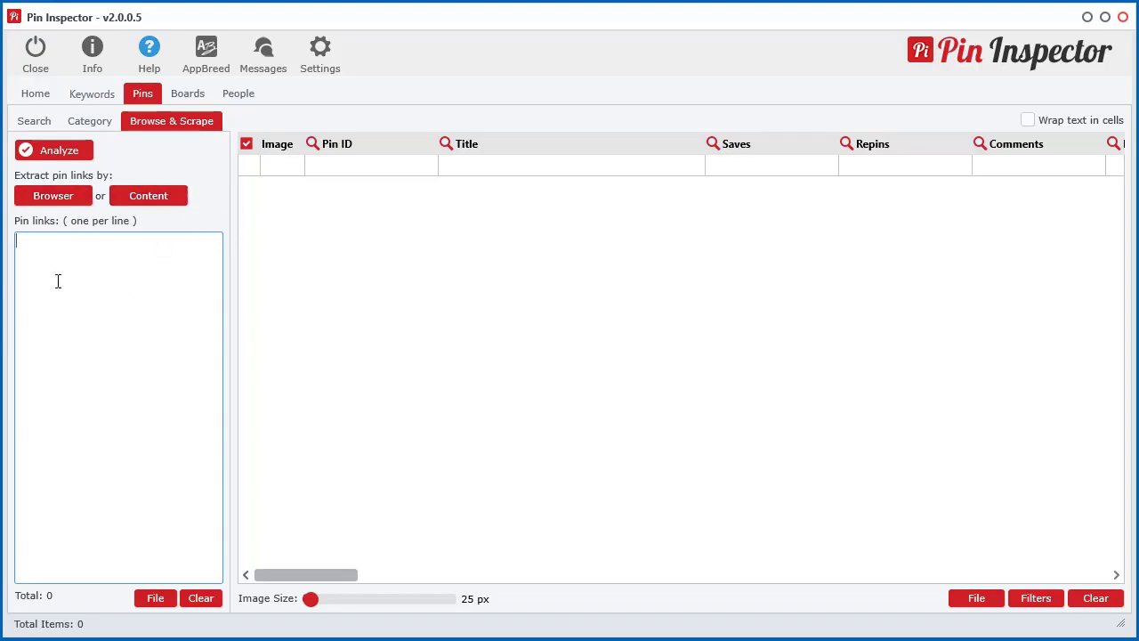
Open the built-in browser at the top-left, enlarged to fill the screen, and restart live scraping.
left_click(55, 199)
left_click_drag(645, 53, 529, 19)
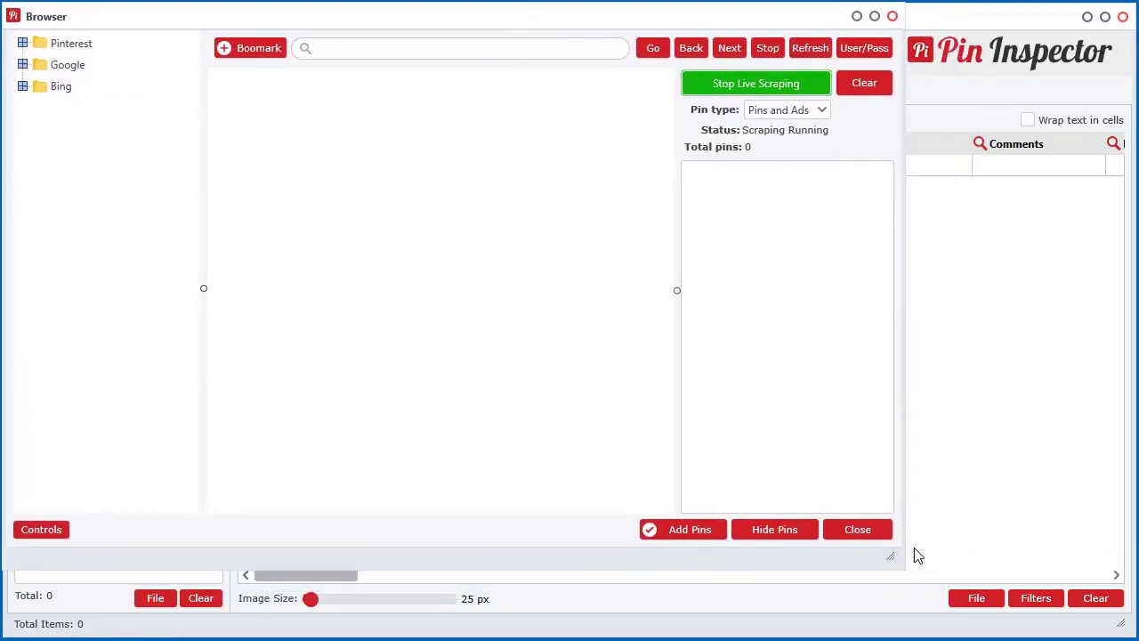
left_click_drag(896, 554, 1126, 627)
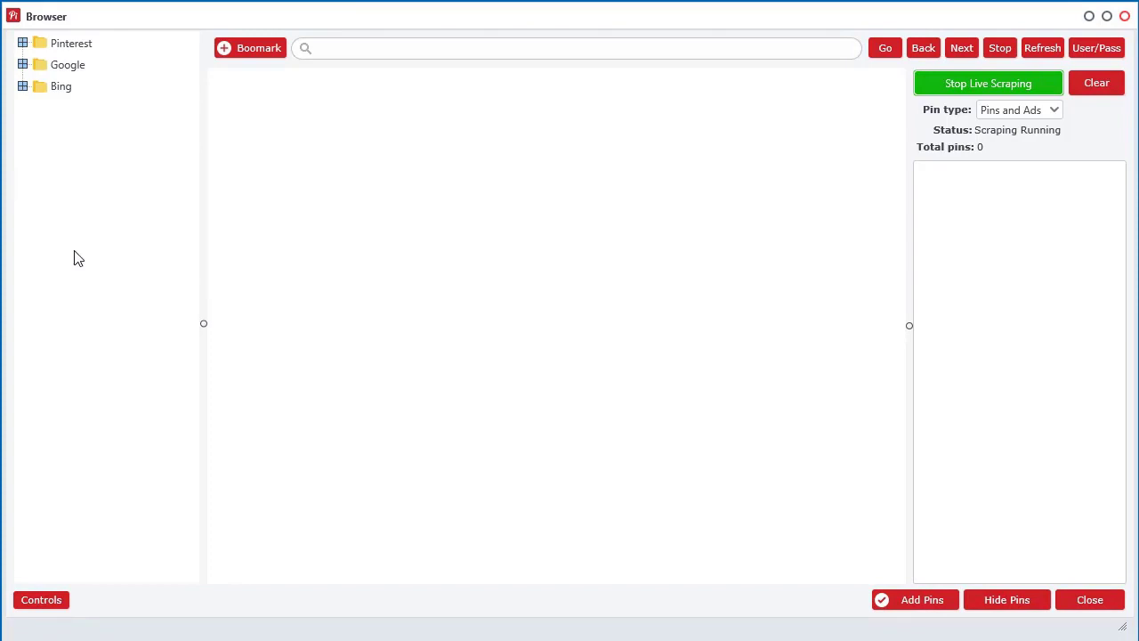
left_click(776, 51)
left_click(988, 82)
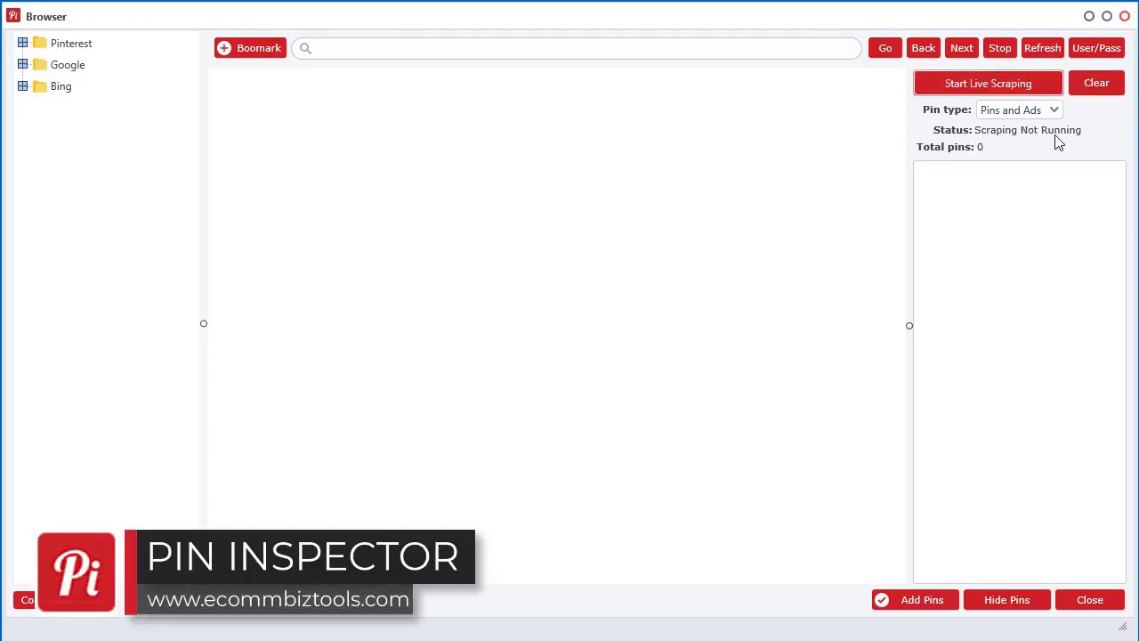
left_click(985, 89)
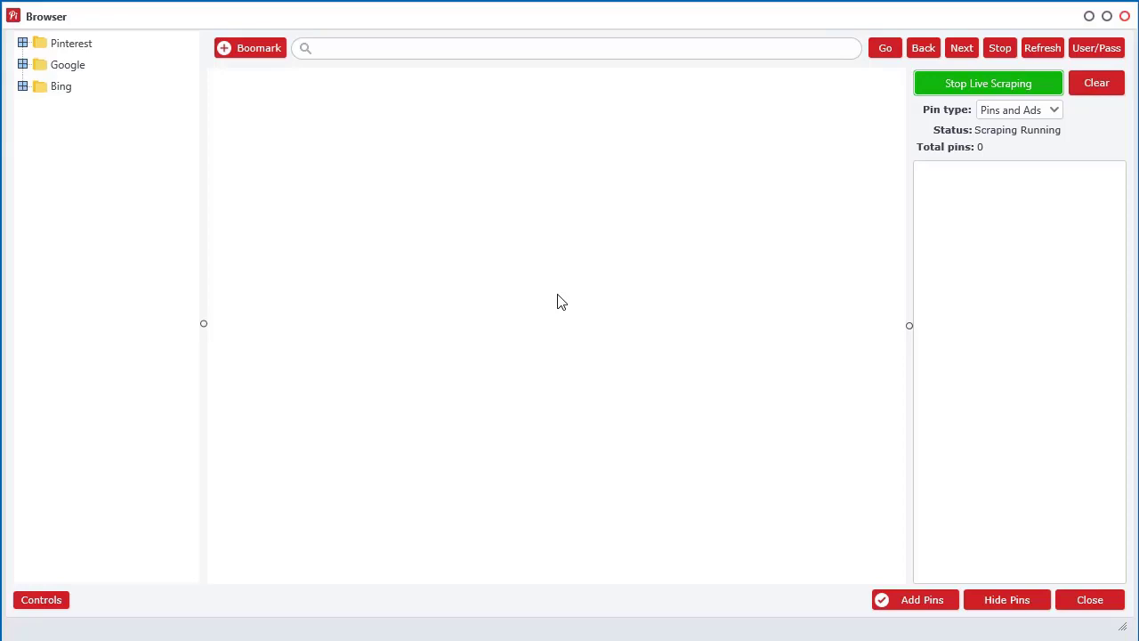
Expand the Pinterest, Google and Bing bookmark folders and load the Pinterest Explore page.
left_click(22, 42)
left_click(22, 109)
left_click(23, 154)
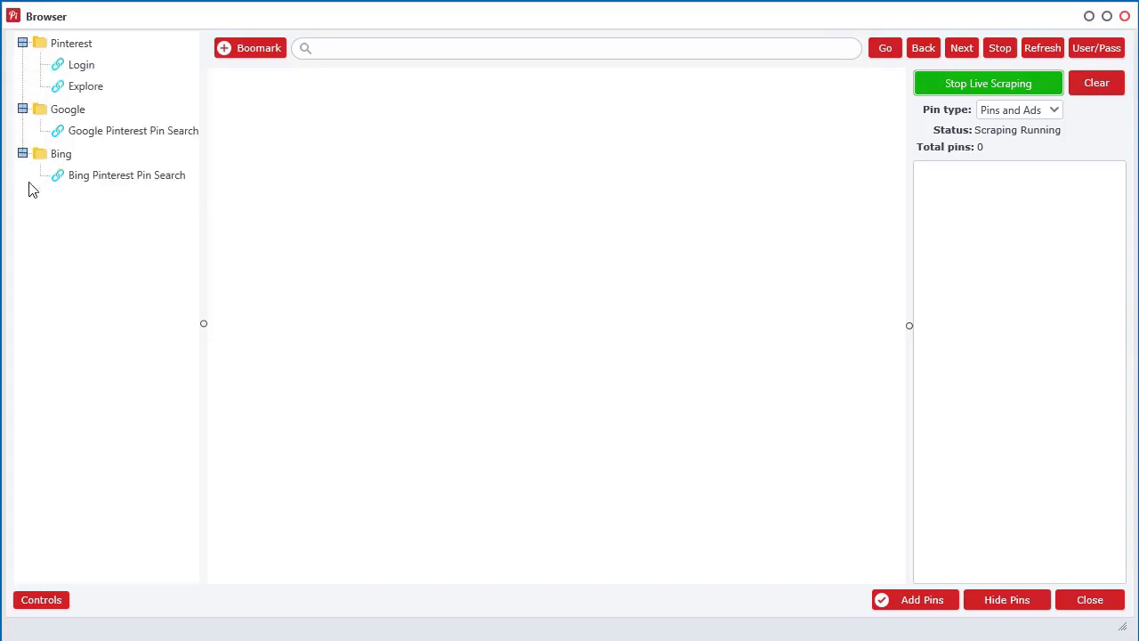
left_click(82, 88)
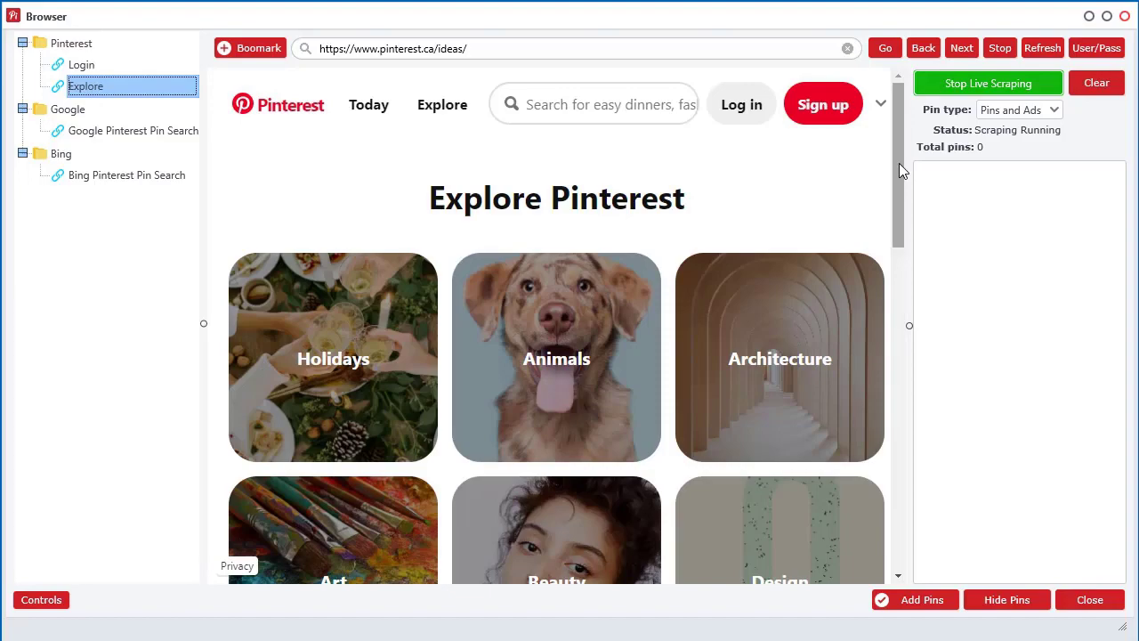
mouse_move(899, 163)
left_mouse_down()
mouse_move(891, 504)
mouse_move(888, 156)
left_mouse_up()
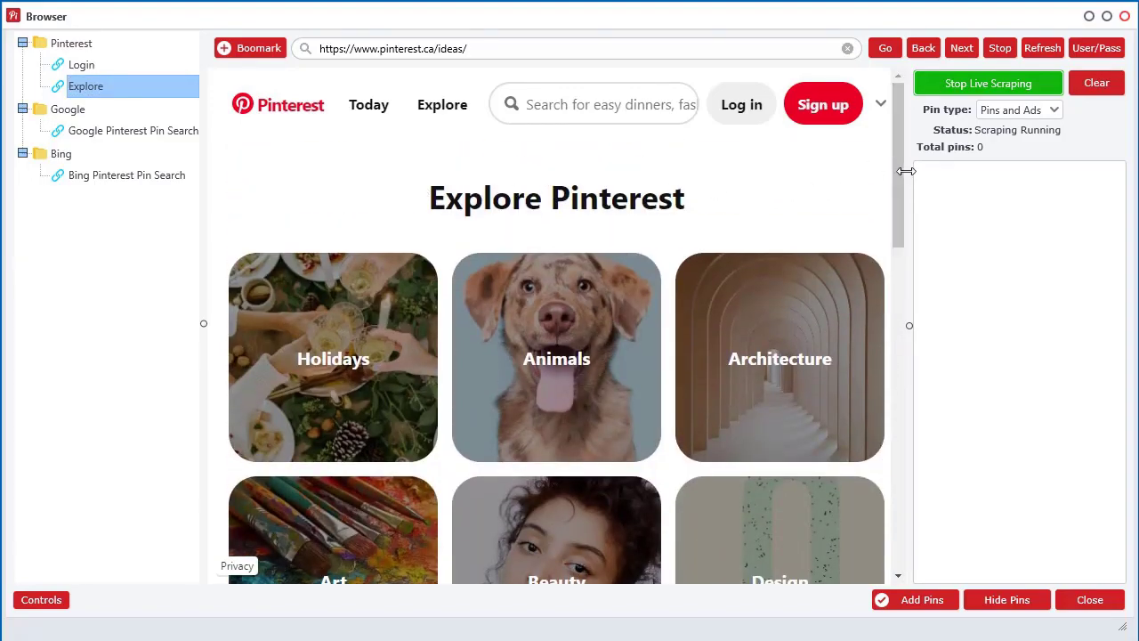
scroll(506, 249, "down", 3)
scroll(409, 445, "down", 3)
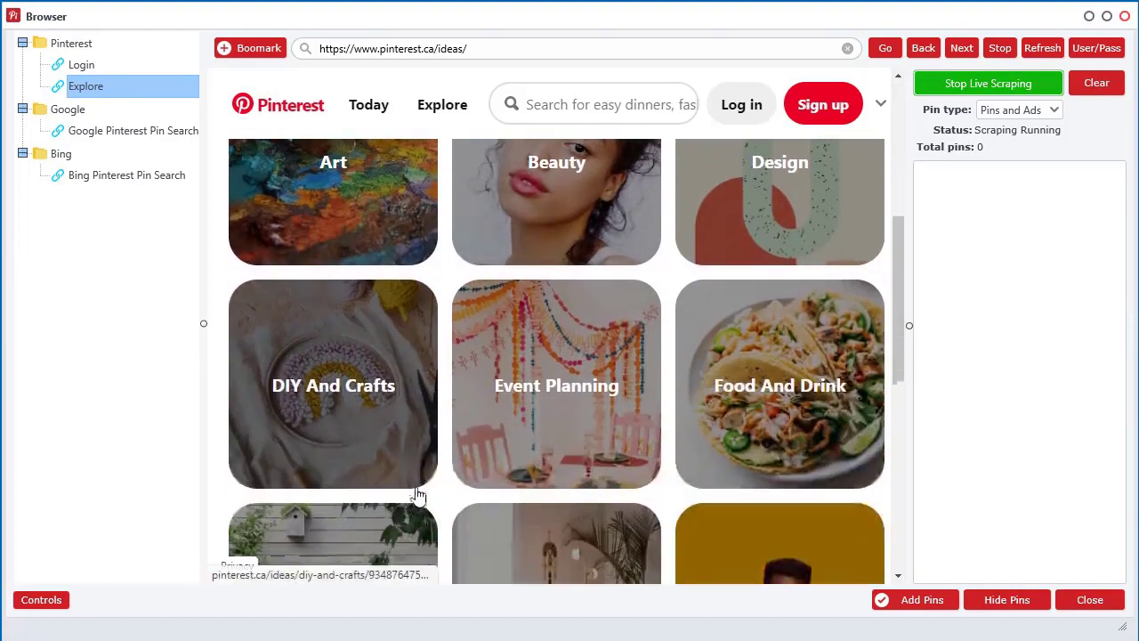
Open the DIY And Crafts ideas page and scroll down until 111 pins are scraped.
left_click(311, 304)
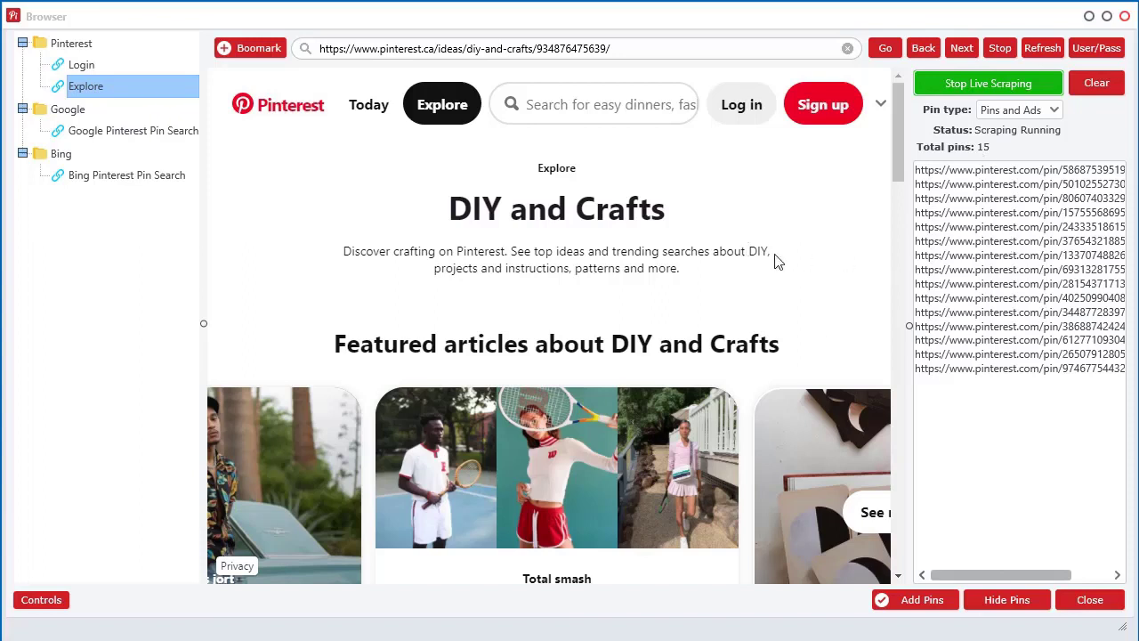
scroll(844, 246, "down", 8)
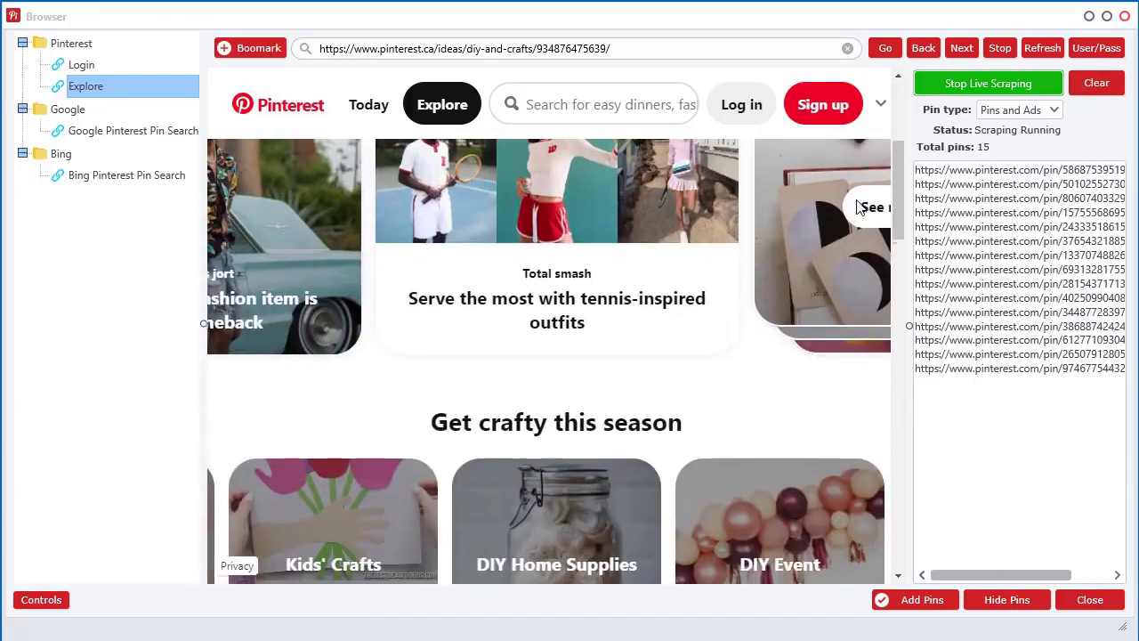
scroll(842, 254, "down", 10)
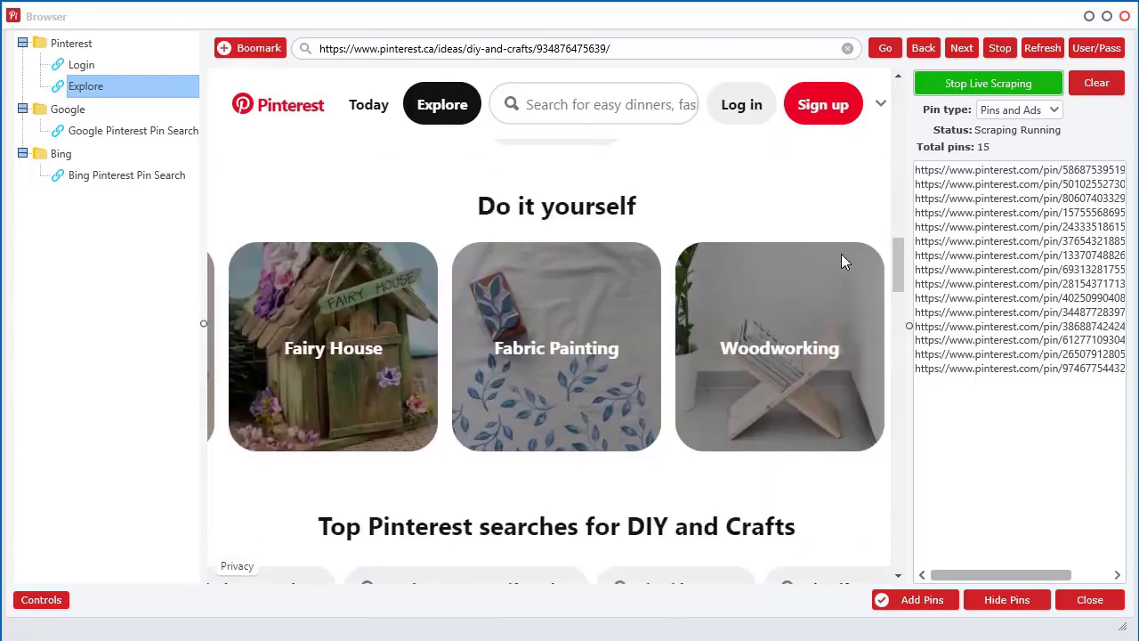
scroll(647, 464, "down", 15)
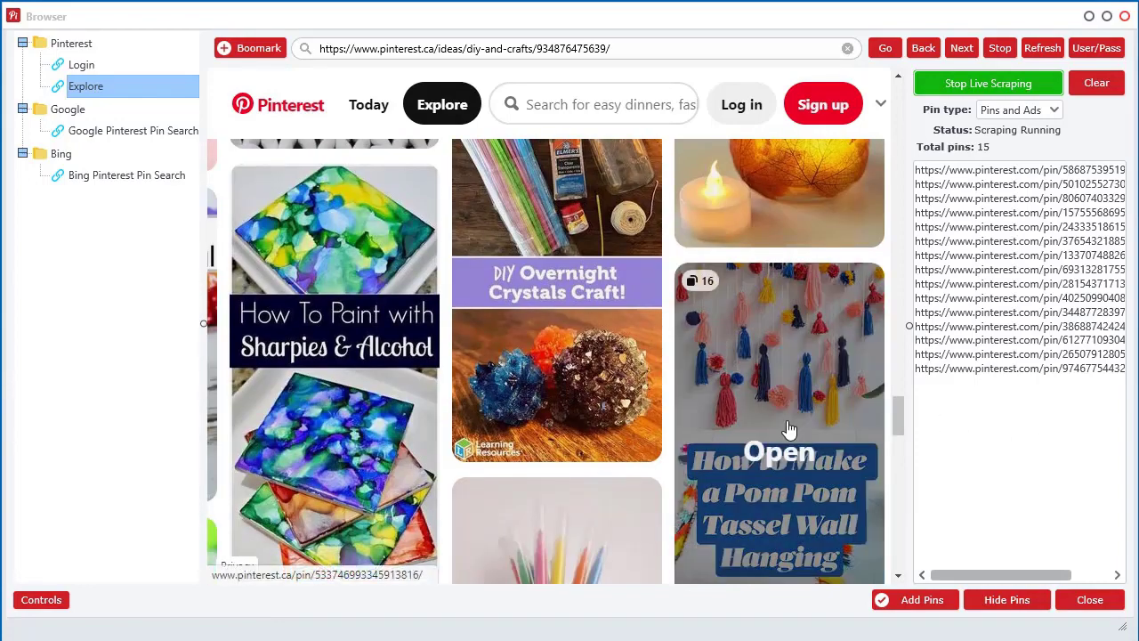
scroll(766, 383, "down", 5)
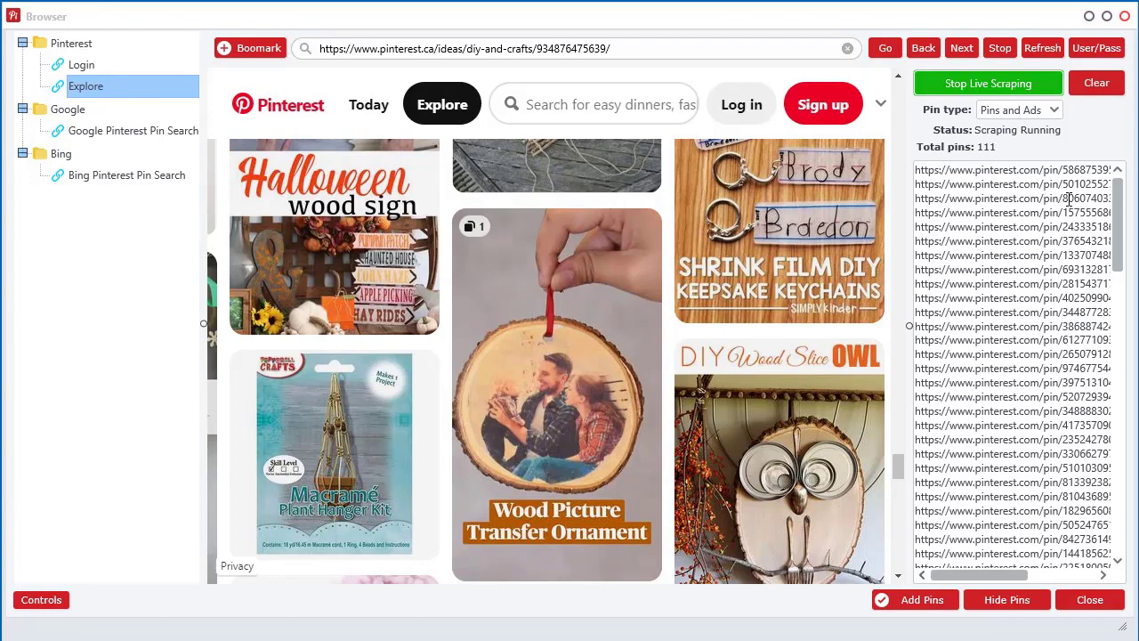
Follow the Origami breadcrumb to its ideas page and scroll it, raising the pin count to 157.
left_click_drag(1118, 236, 1123, 436)
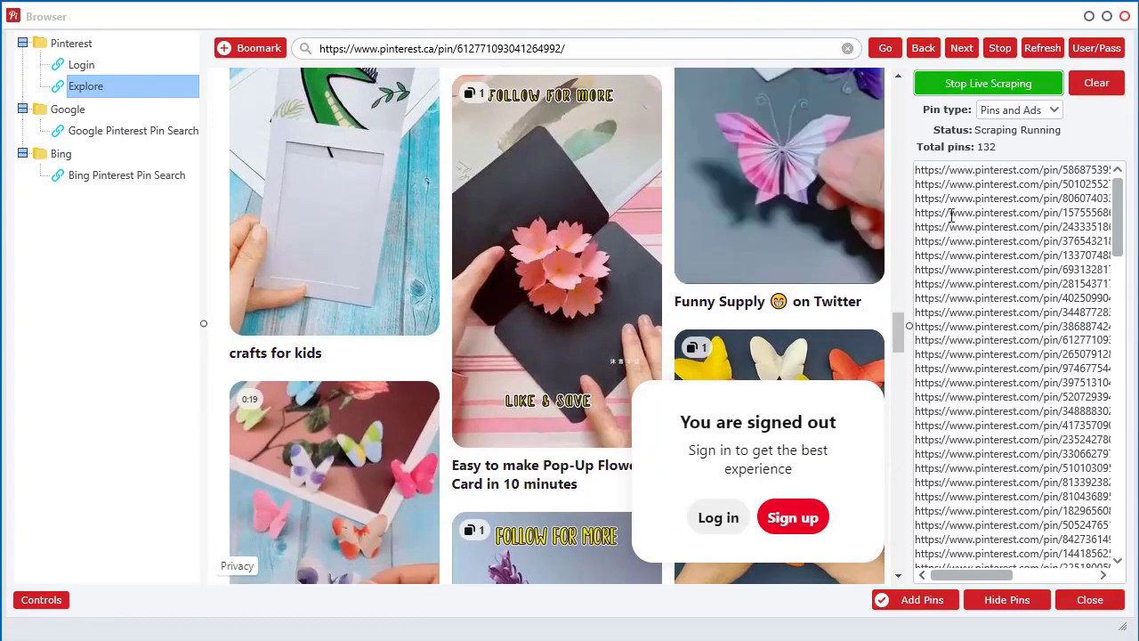
scroll(643, 336, "up", 15)
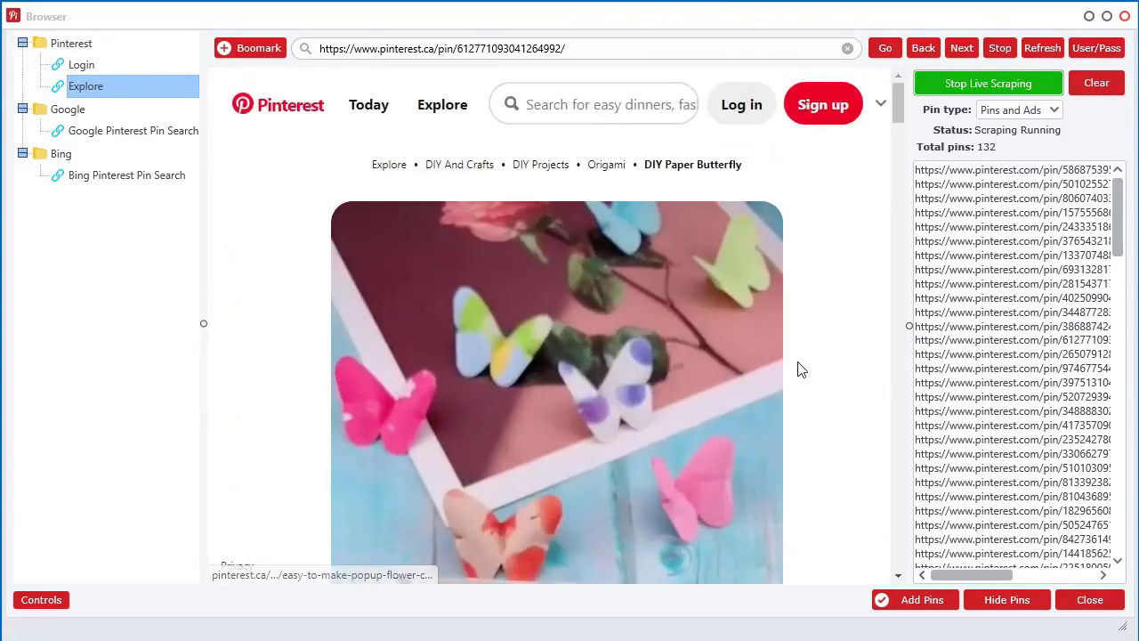
left_click(609, 167)
scroll(788, 407, "down", 12)
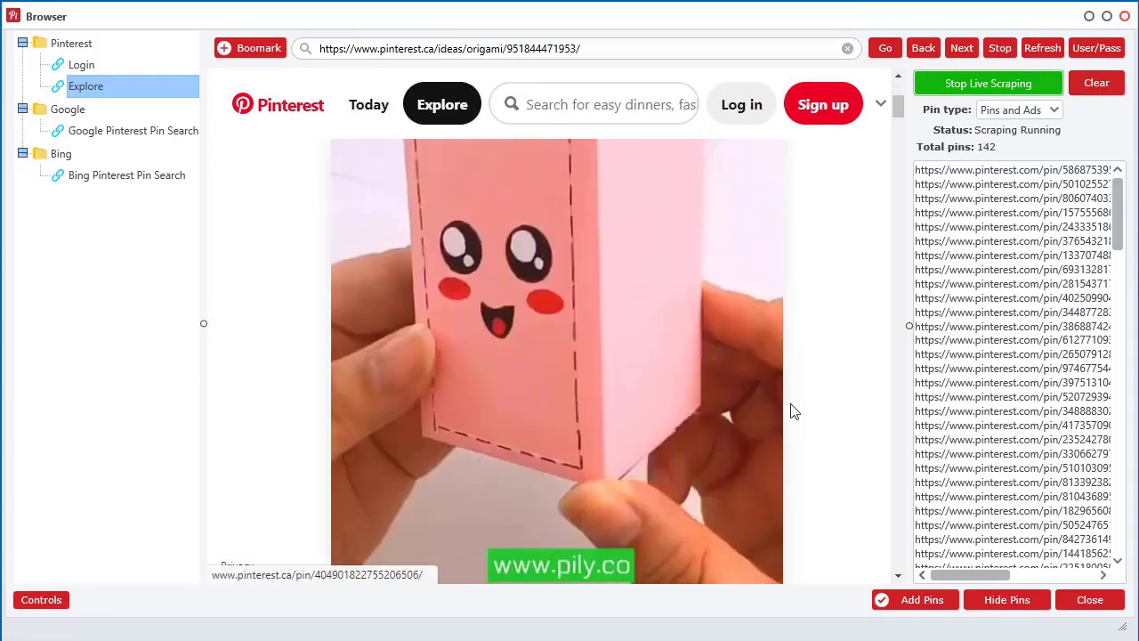
scroll(794, 411, "up", 4)
scroll(794, 411, "up", 5)
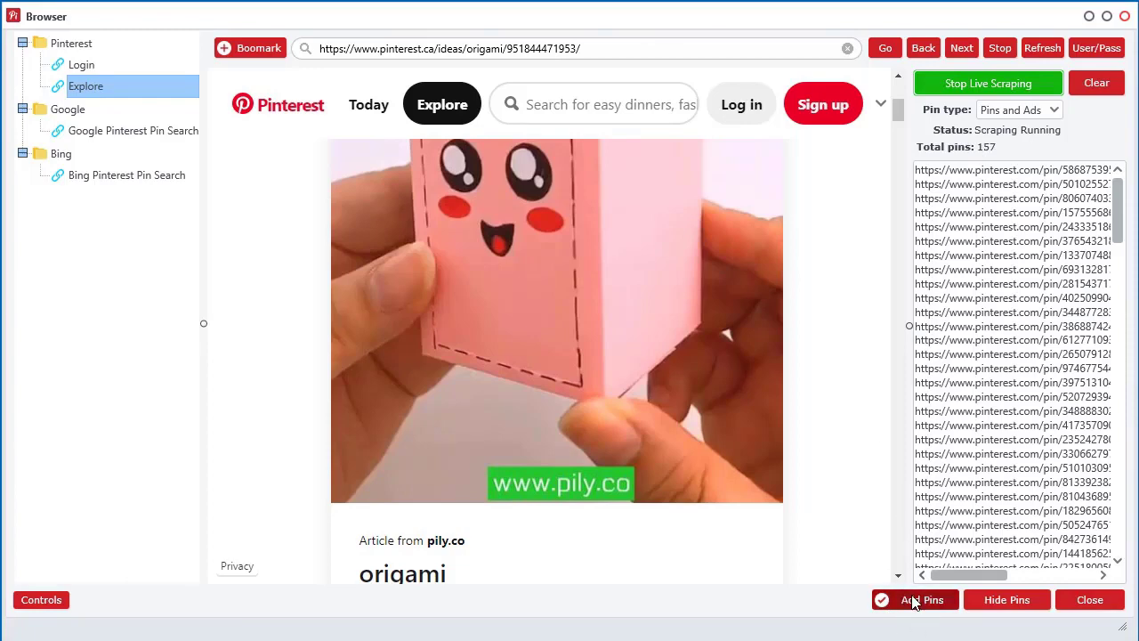
Restore the browser from full screen and position it beside the main Pin Inspector window.
double_click(703, 8)
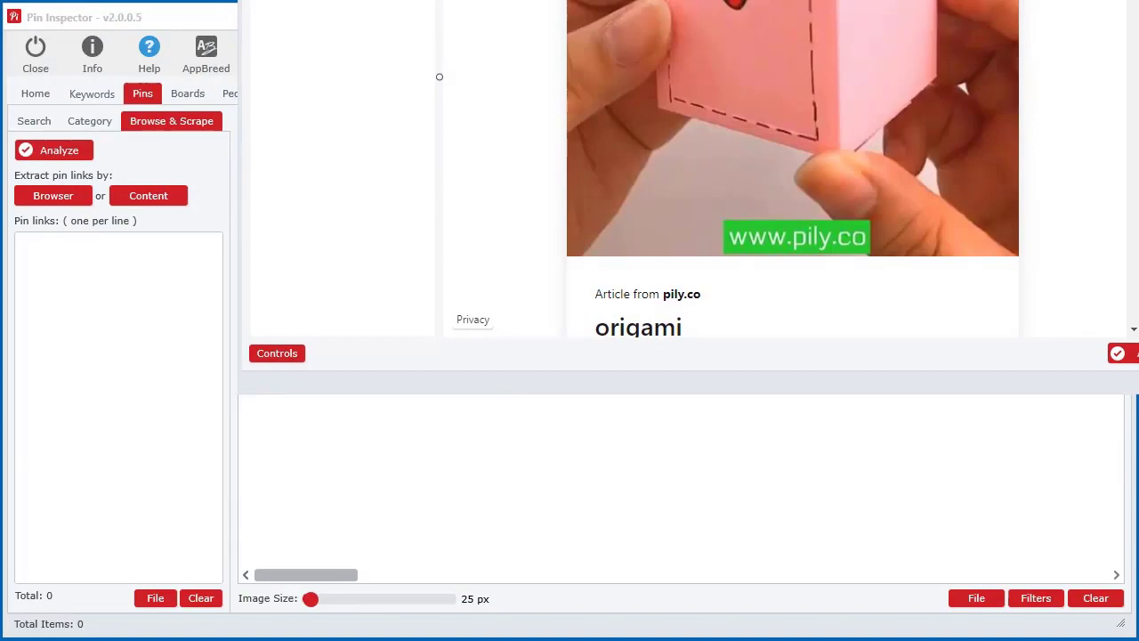
left_click_drag(439, 77, 164, 68)
left_click_drag(904, 113, 919, 196)
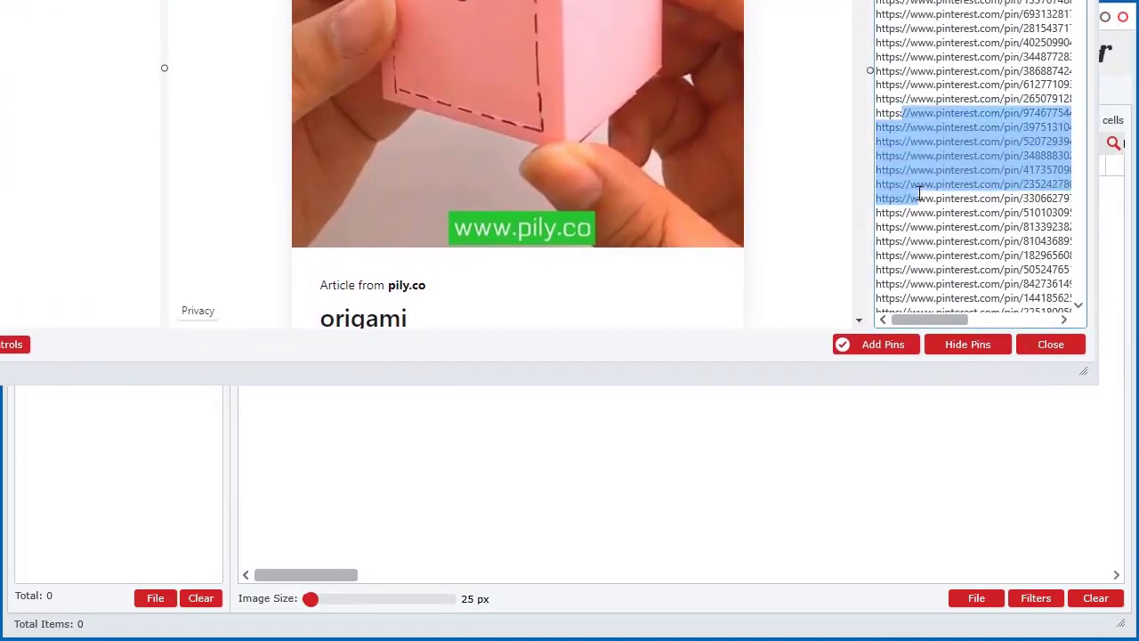
left_click(114, 432)
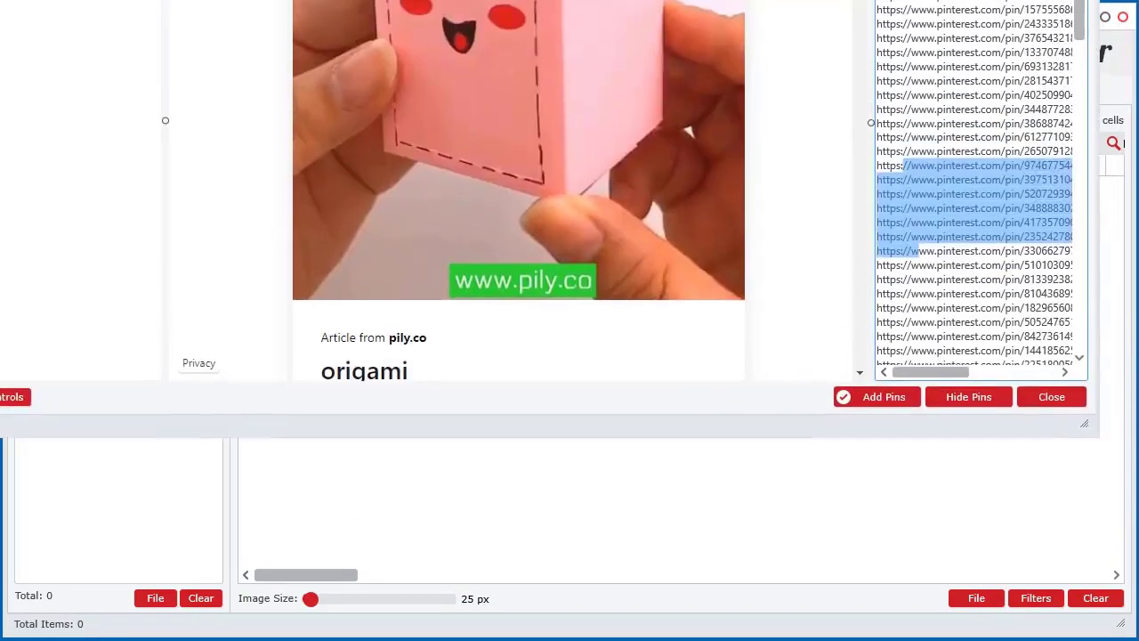
left_click(52, 195)
Add the 157 scraped links to the pin list, keeping the browser open, and delete the blank first line.
left_click(899, 402)
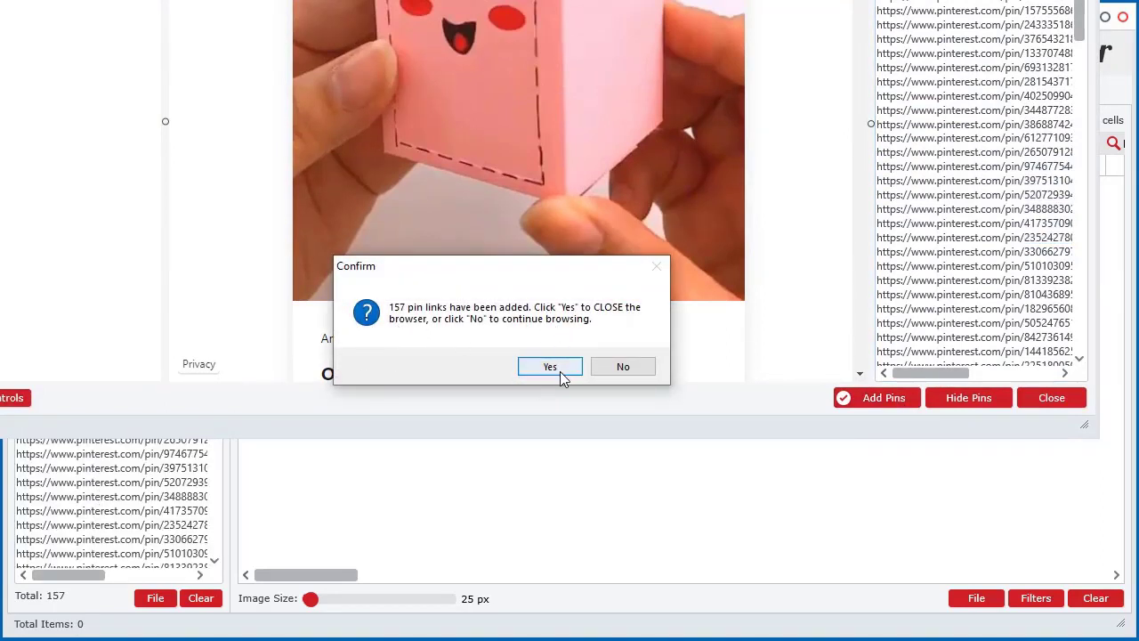
left_click(626, 368)
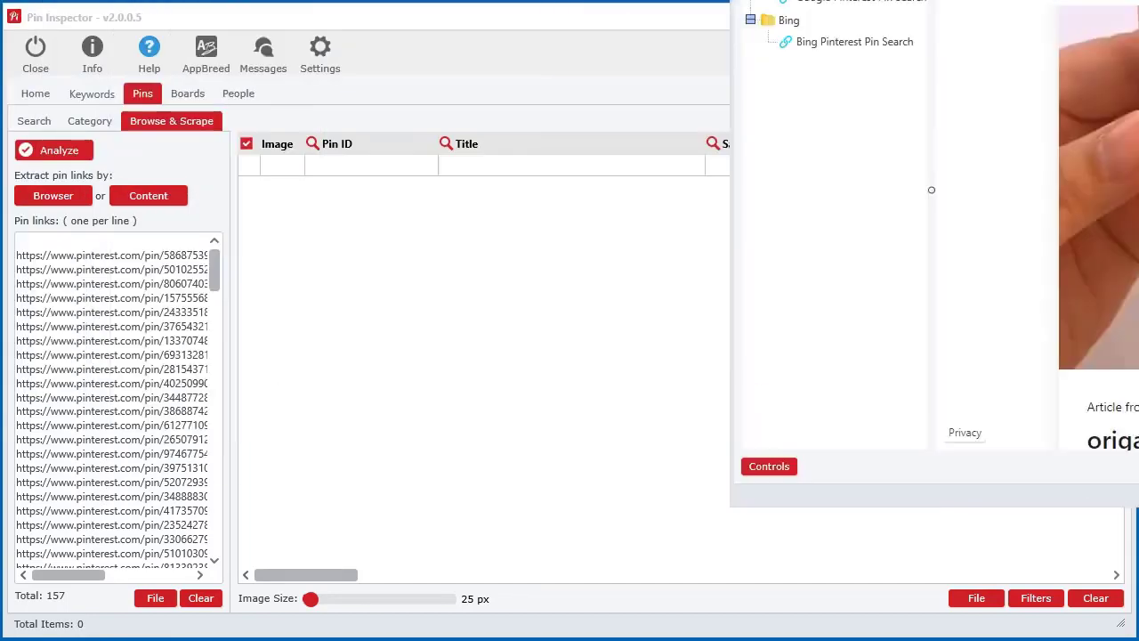
left_click(553, 29)
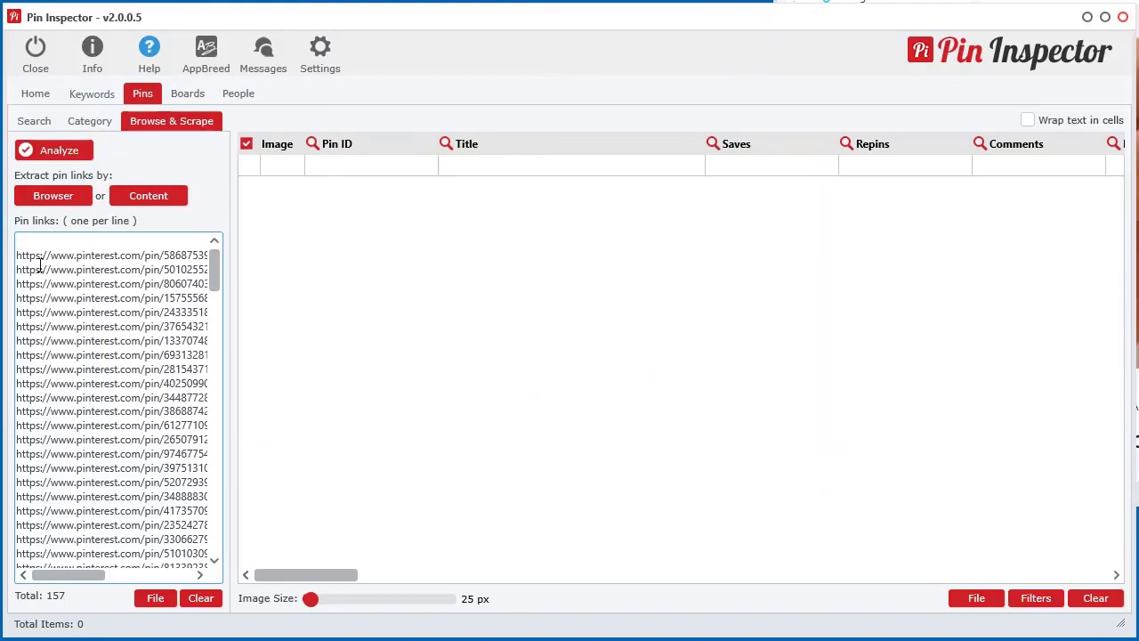
key("Delete")
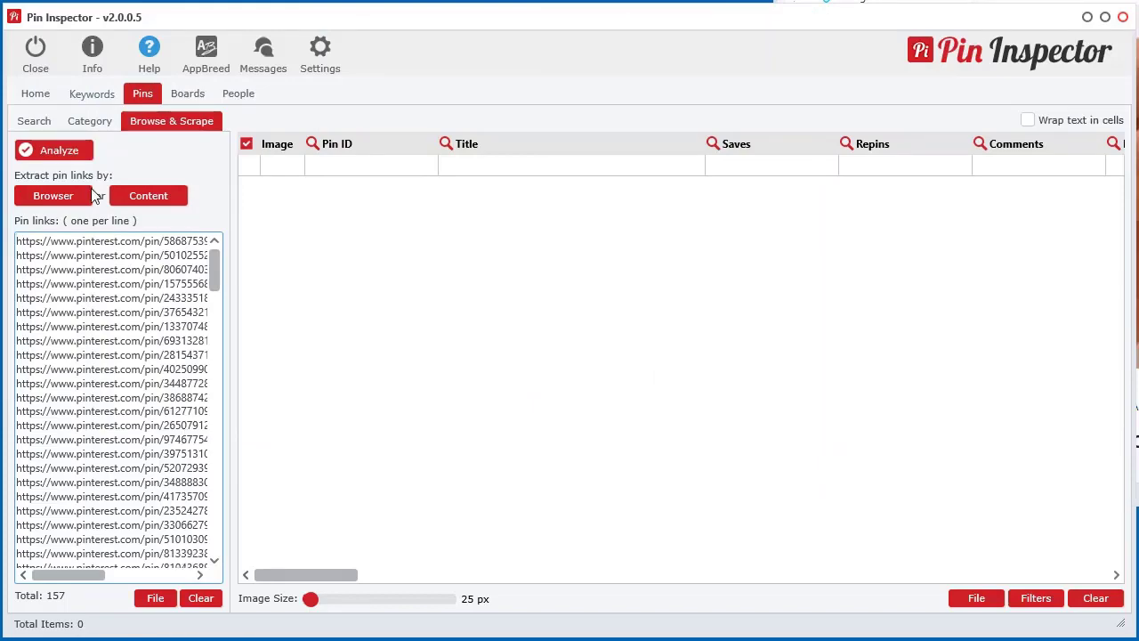
Start then stop pin detail extraction, then clear all pin data and empty the pin links list.
left_click(135, 198)
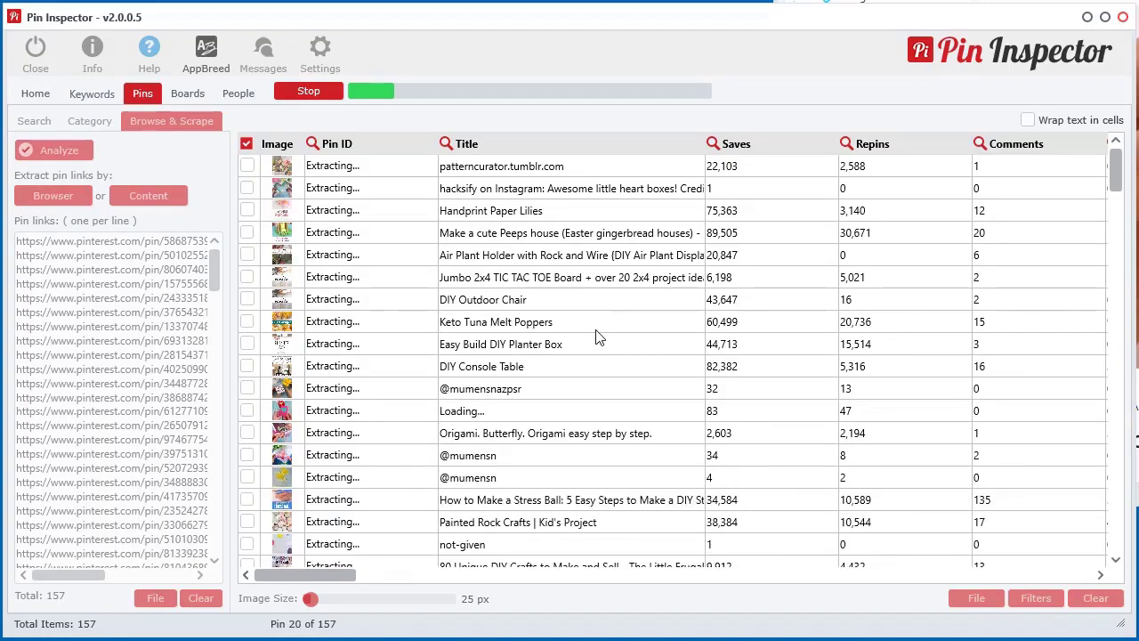
left_click(312, 93)
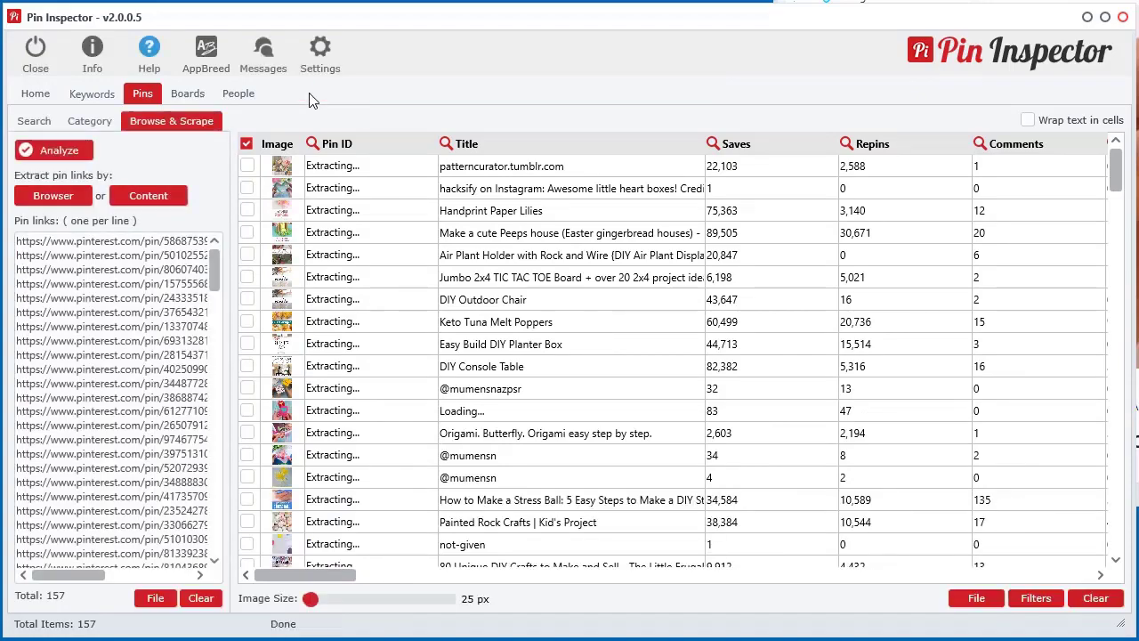
left_click_drag(334, 576, 362, 588)
left_click(1096, 598)
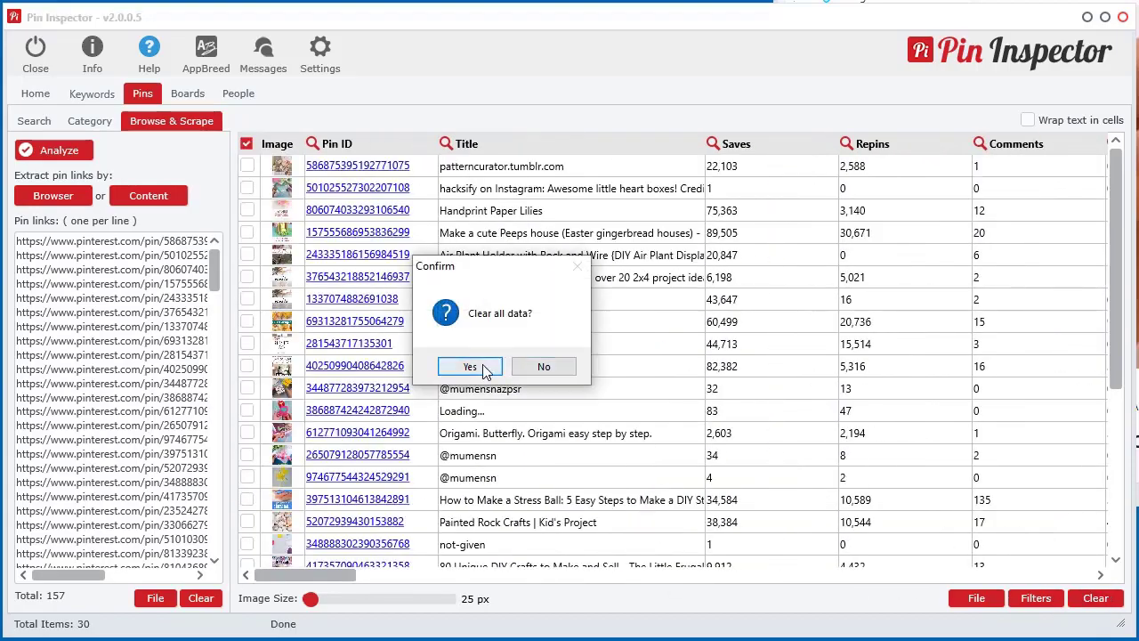
left_click(470, 367)
left_click(200, 598)
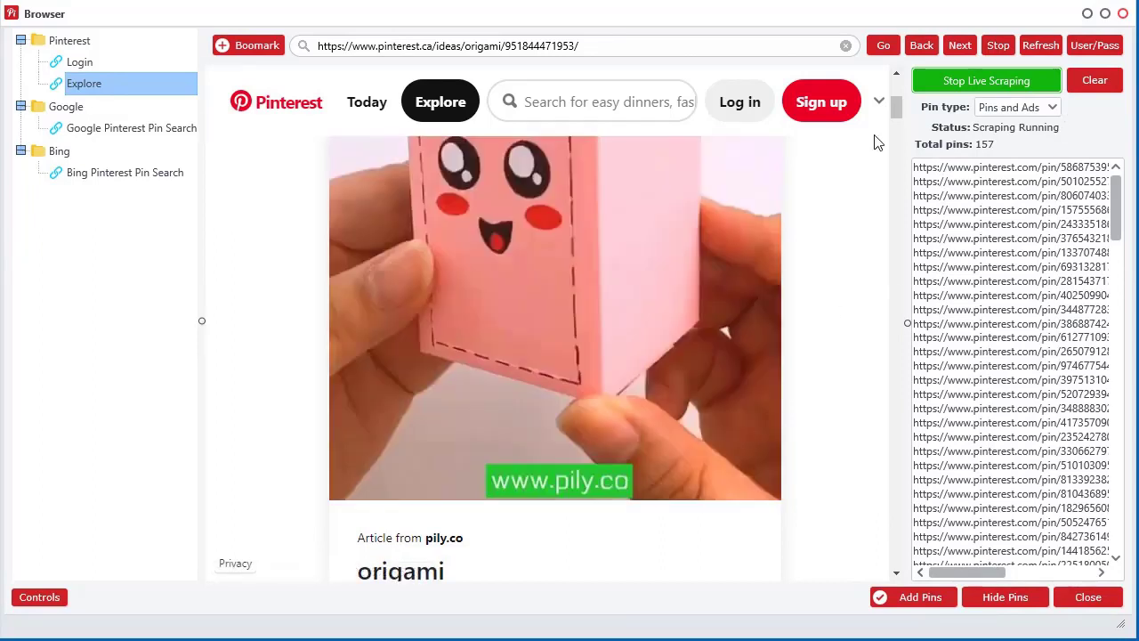
Clear the collected pin links and stop live scraping.
left_click(1094, 80)
left_click(472, 367)
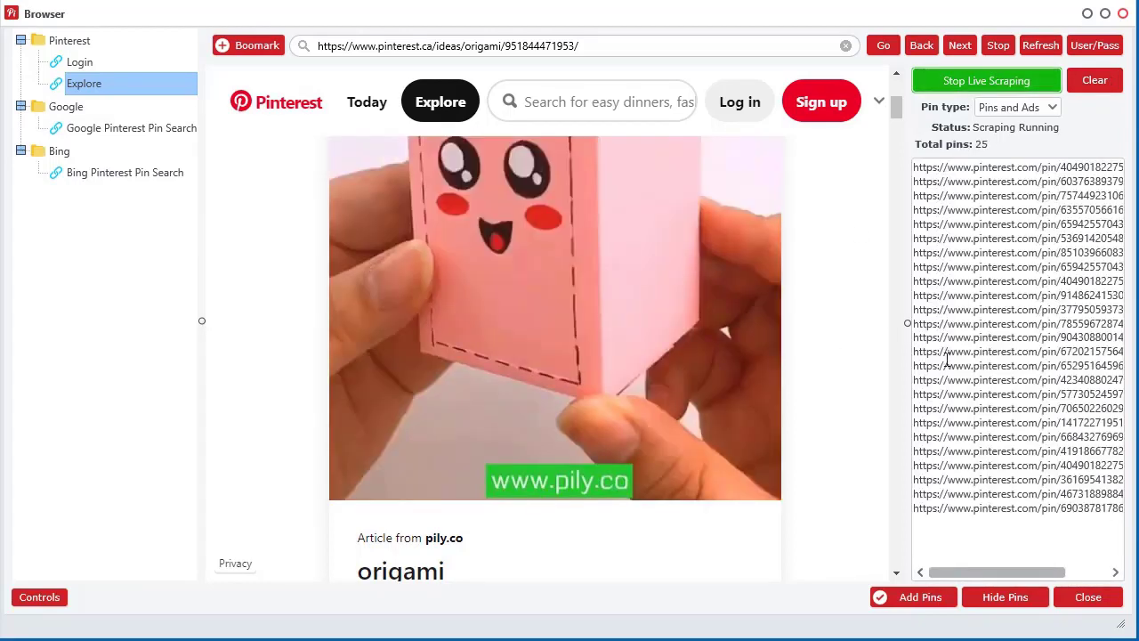
left_click(999, 78)
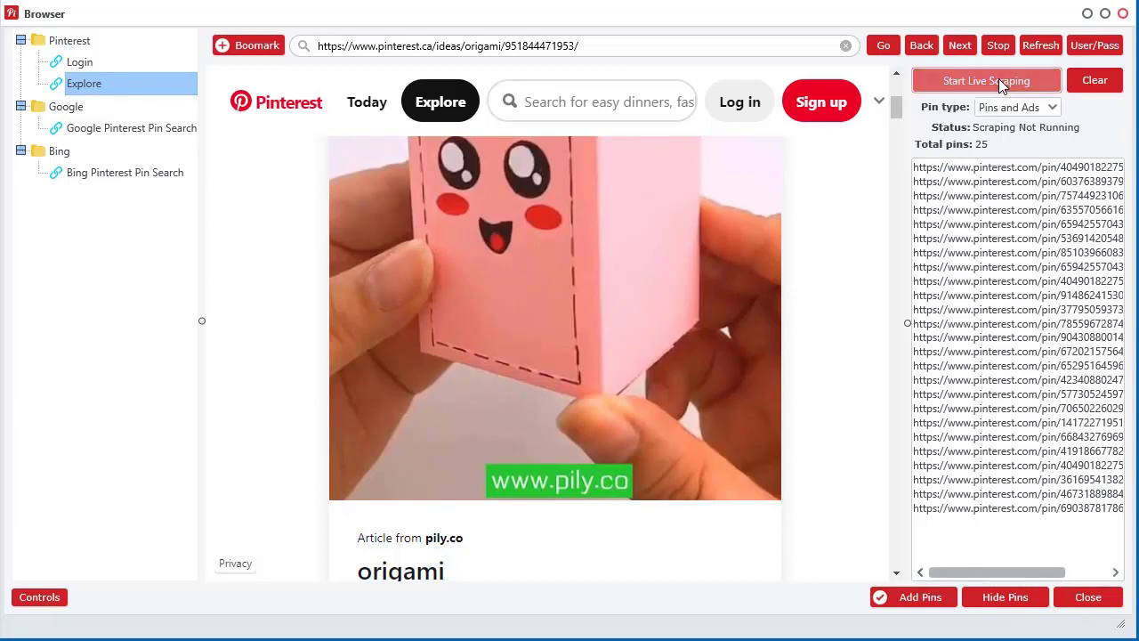
left_click(1095, 80)
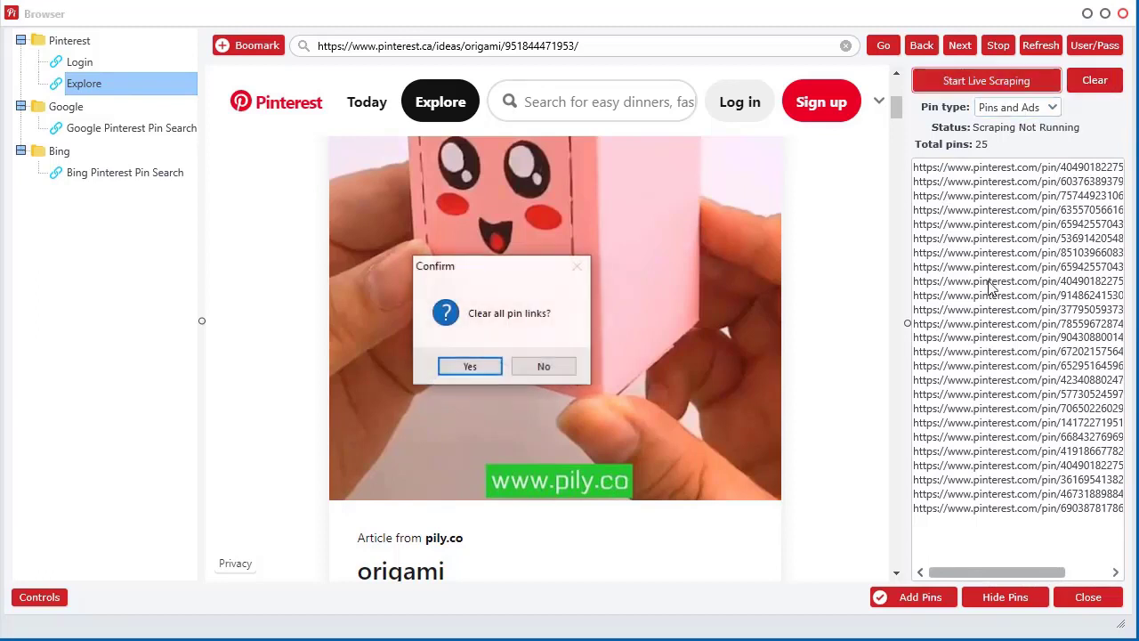
left_click(485, 365)
Open the Origami Claws board, scroll through it, and start live scraping its pins.
scroll(549, 372, "down", 10)
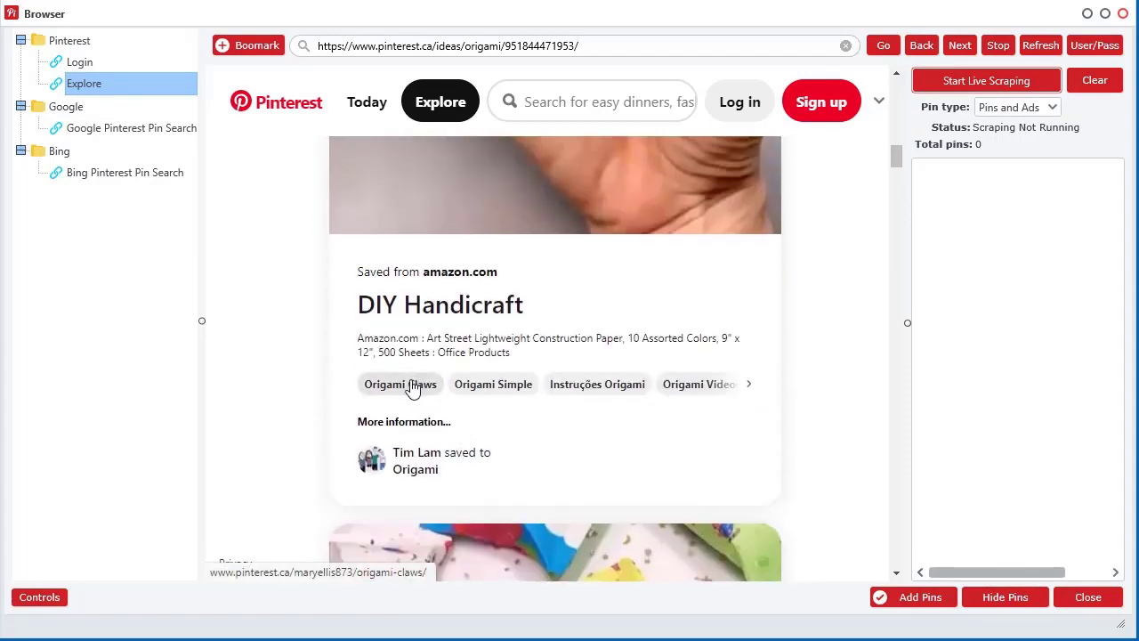
left_click(412, 384)
scroll(526, 262, "down", 3)
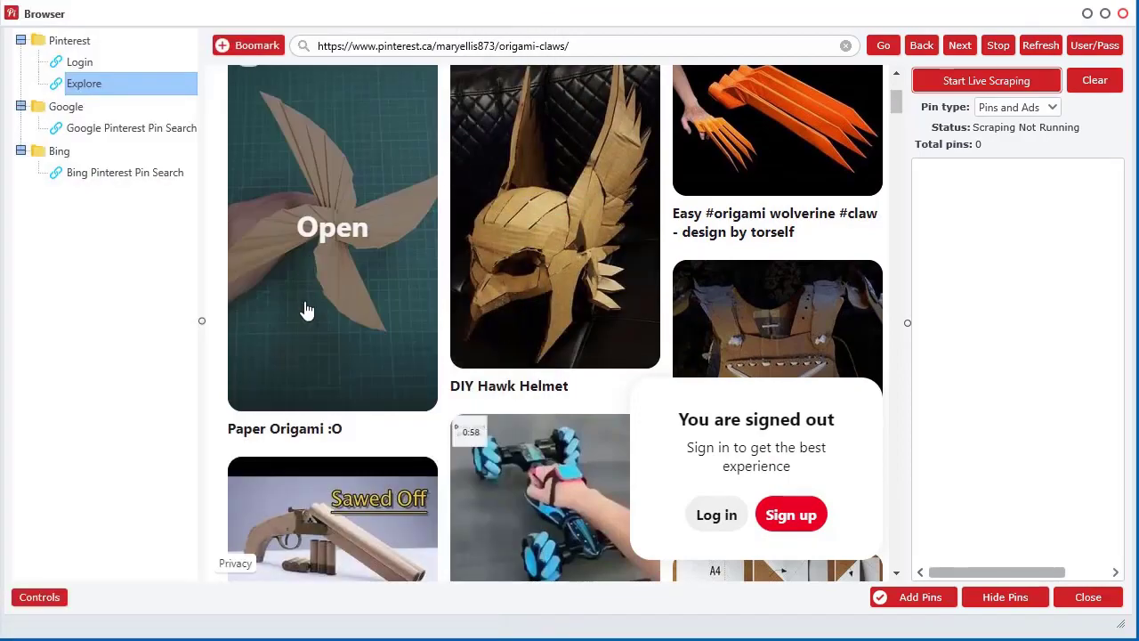
scroll(305, 338, "down", 12)
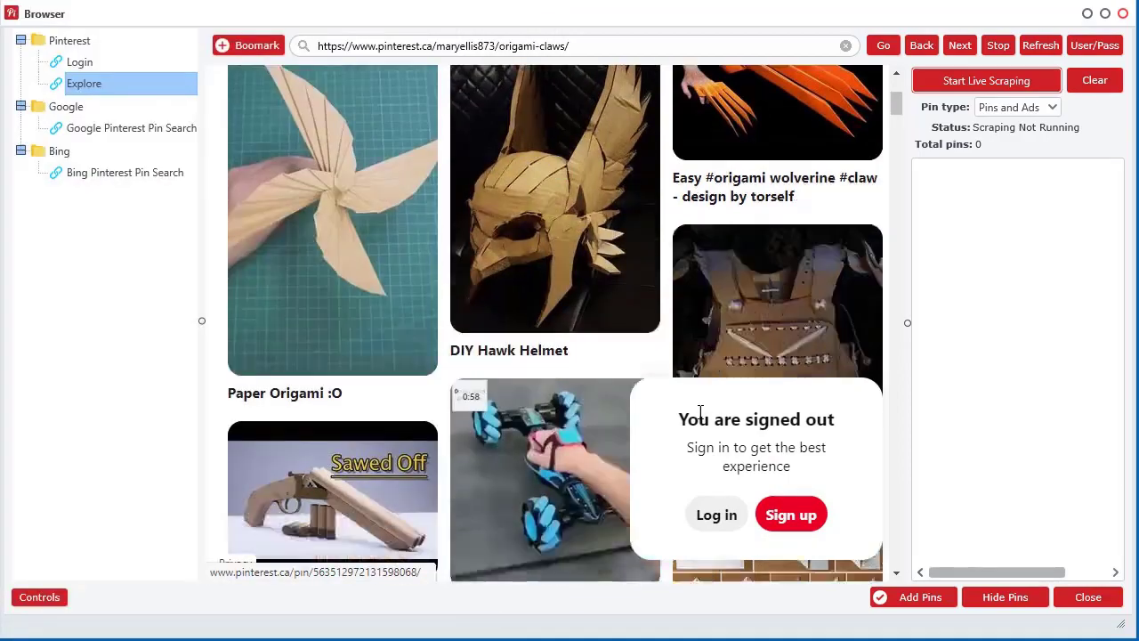
scroll(488, 349, "down", 7)
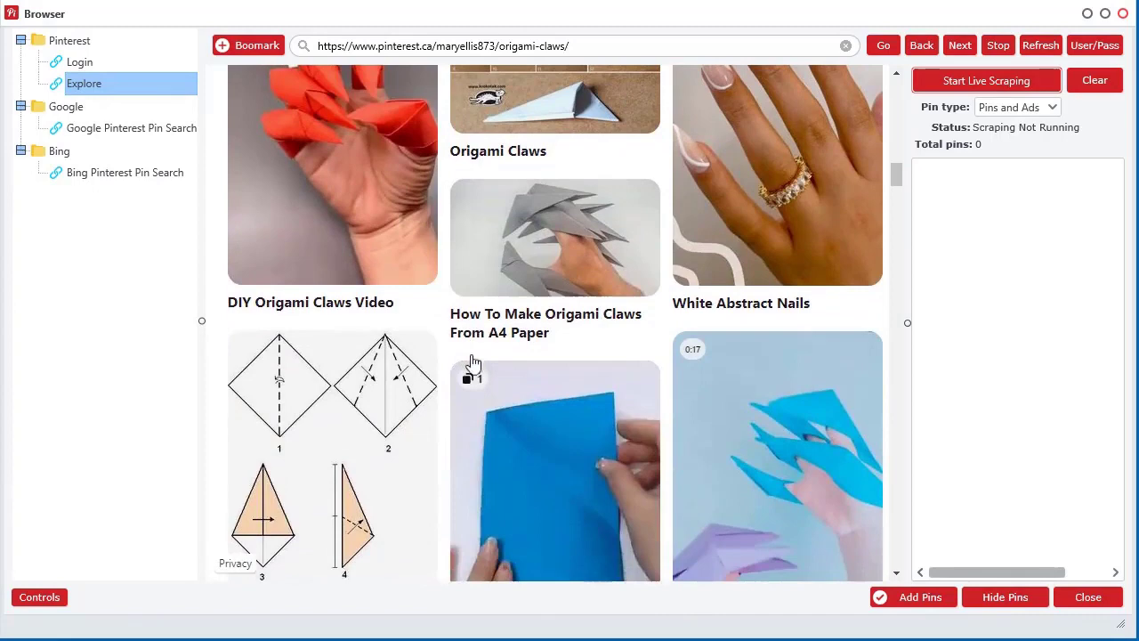
left_click(960, 86)
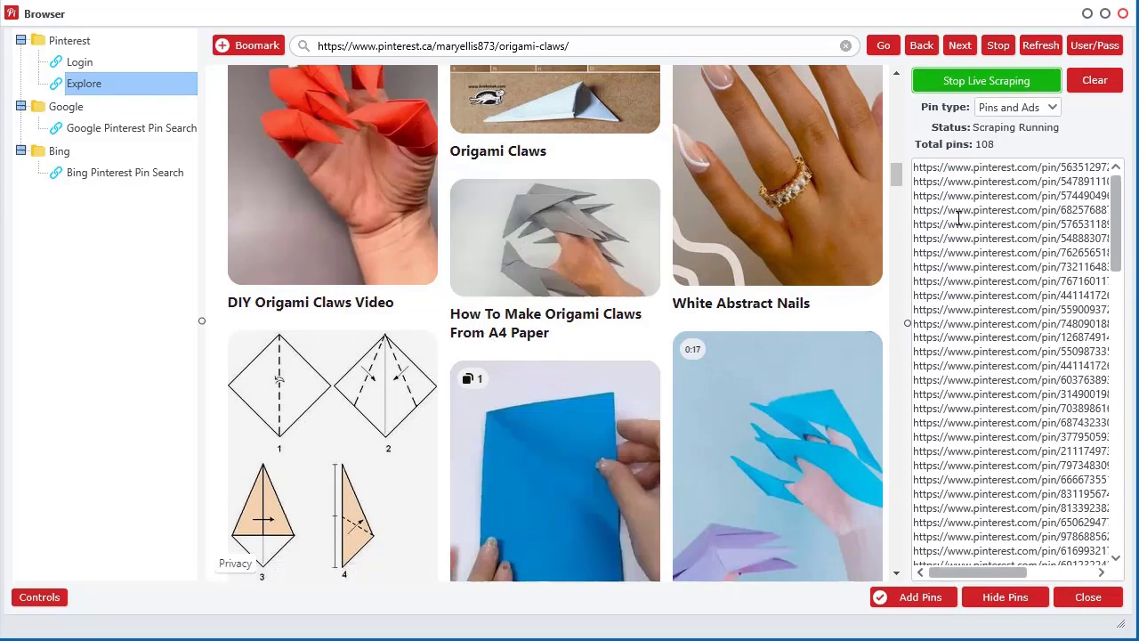
Stop scraping, clear the collected links to 0 pins, and go to the Pinterest login page.
left_click(954, 84)
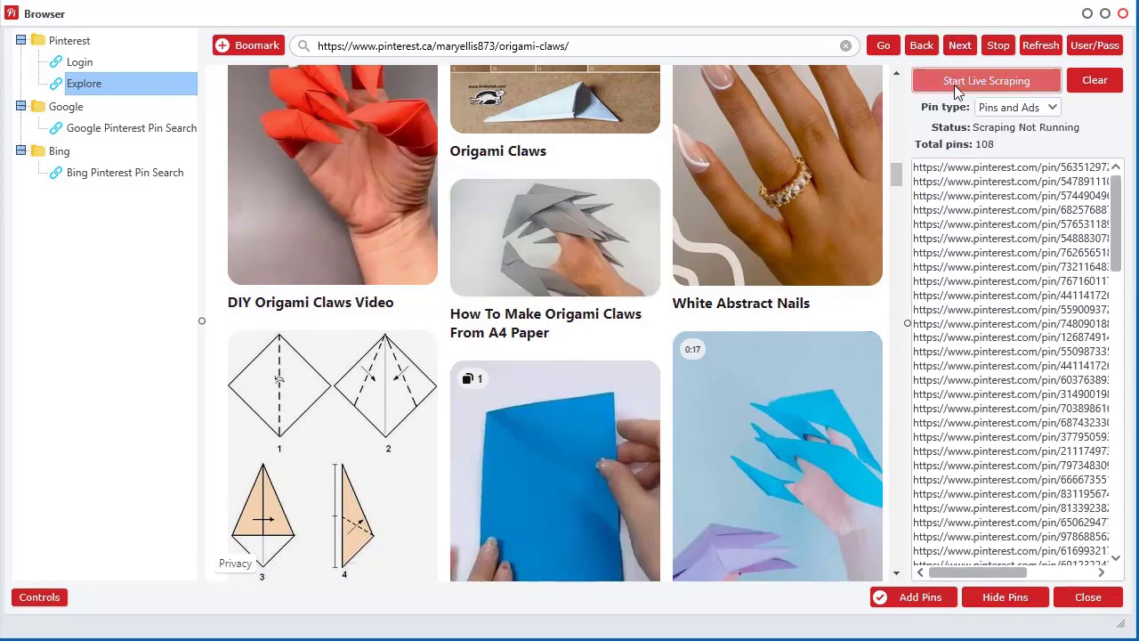
left_click(1104, 78)
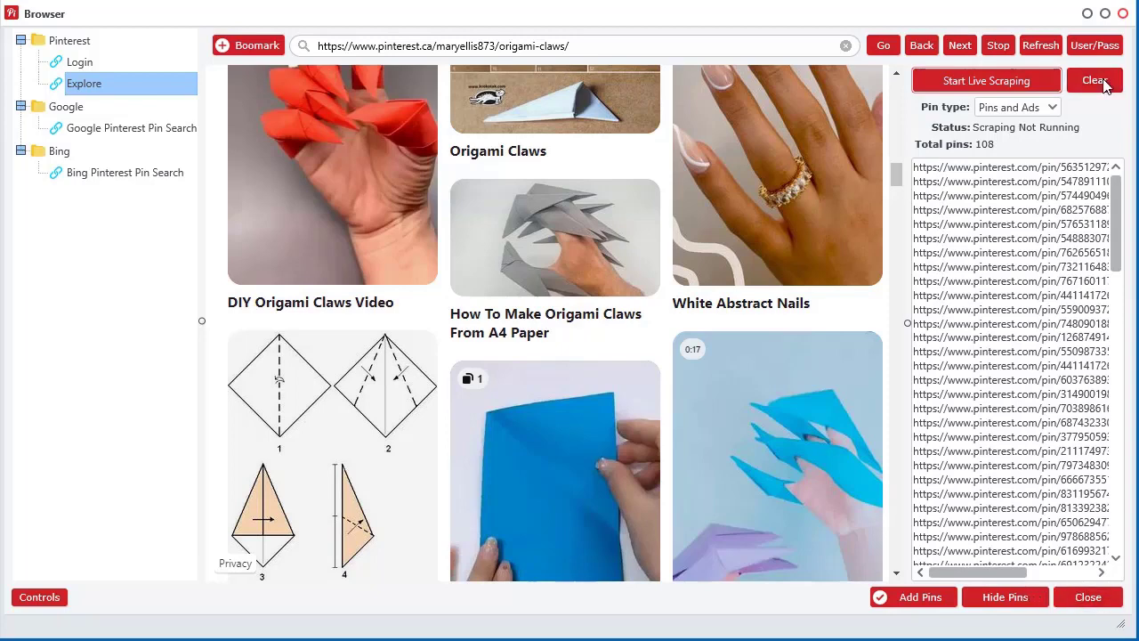
left_click(470, 370)
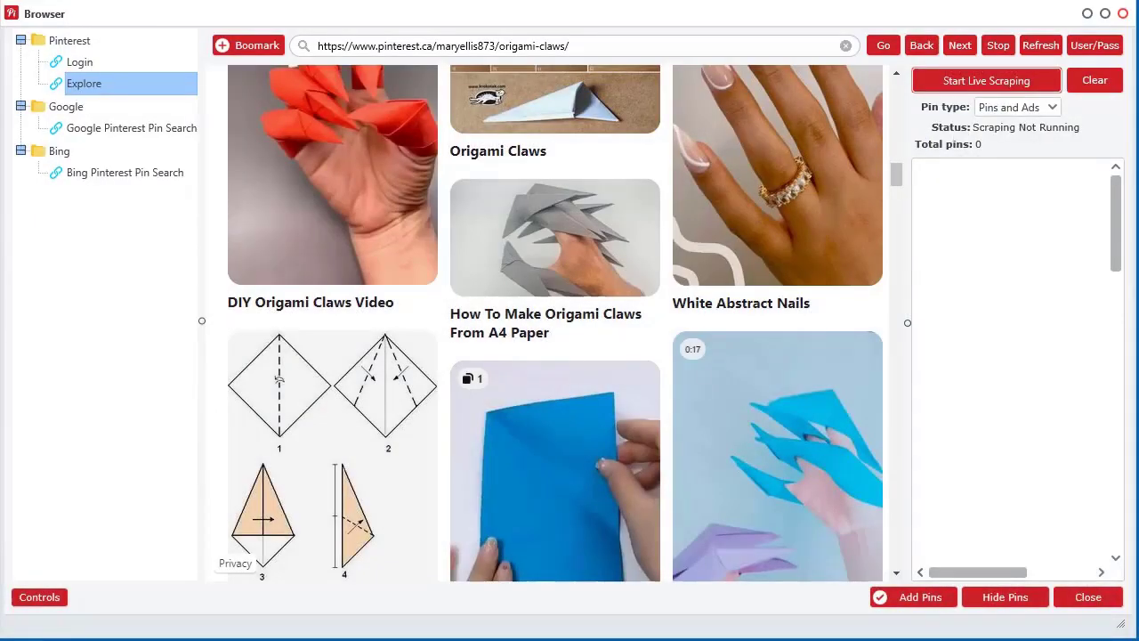
left_click(80, 66)
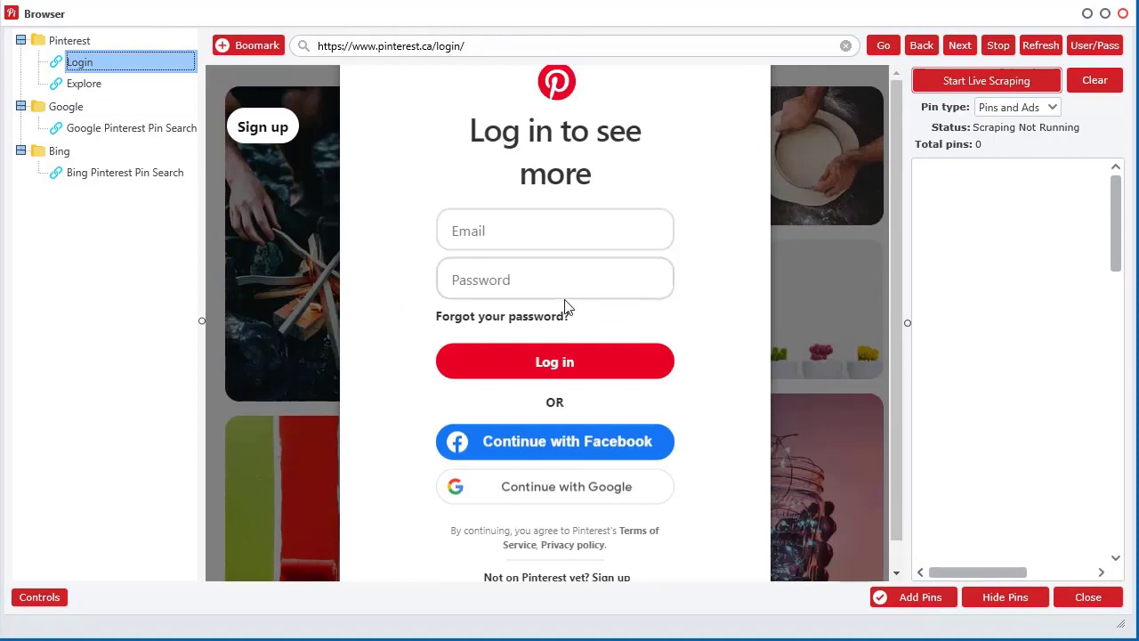
left_click(1019, 111)
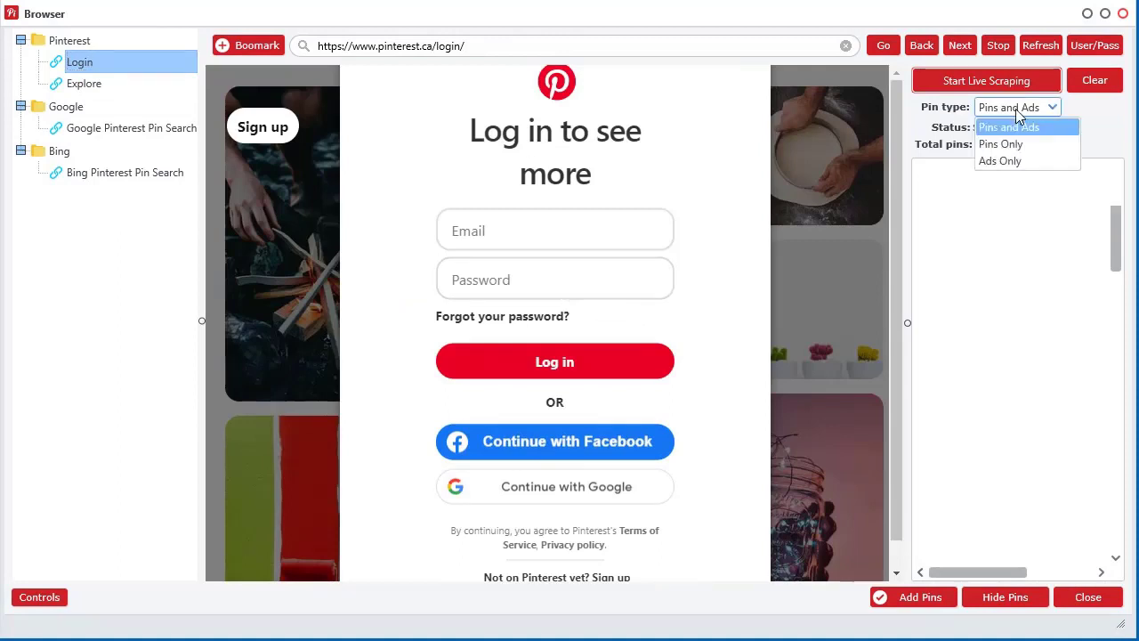
Choose Ads Only as the pin type to scrape.
left_click(1010, 161)
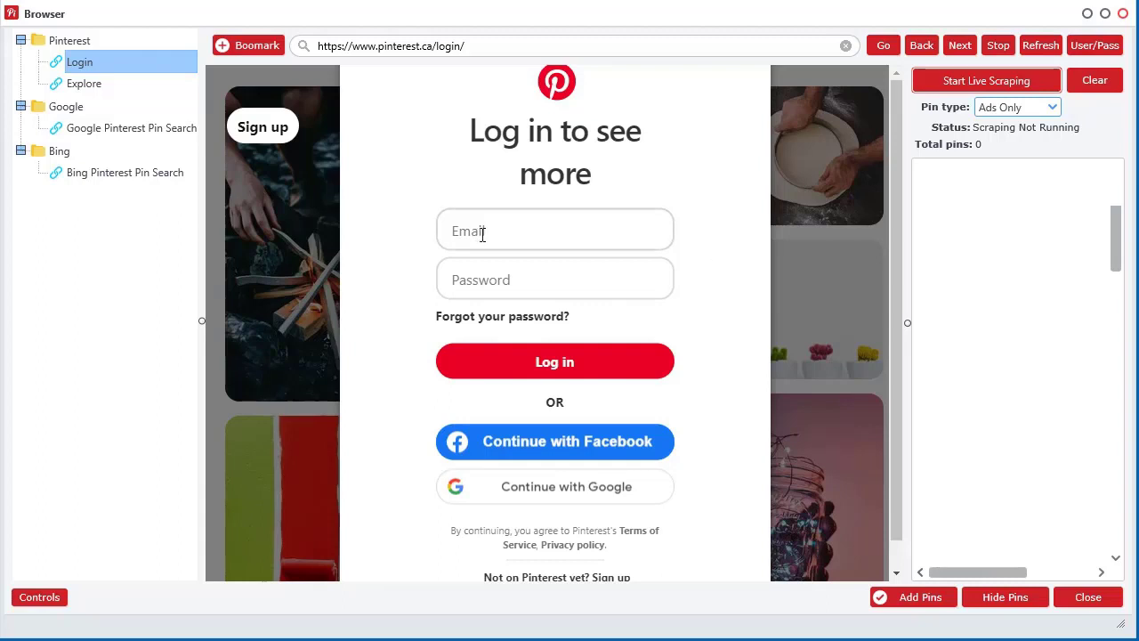
left_click(1094, 46)
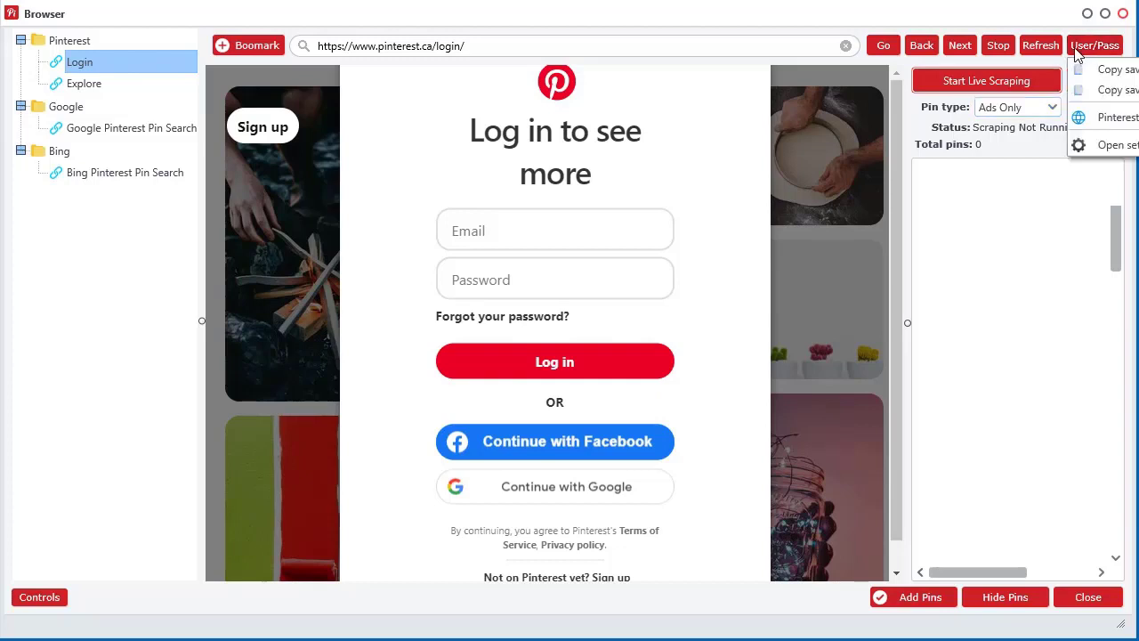
left_click(1104, 146)
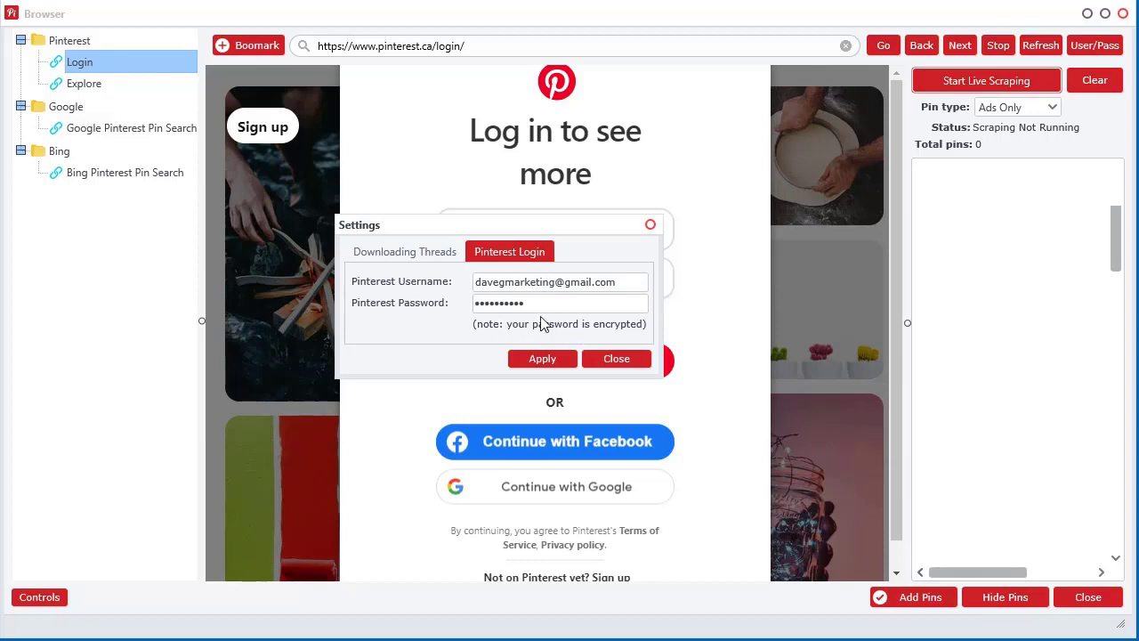
left_click_drag(561, 228, 559, 224)
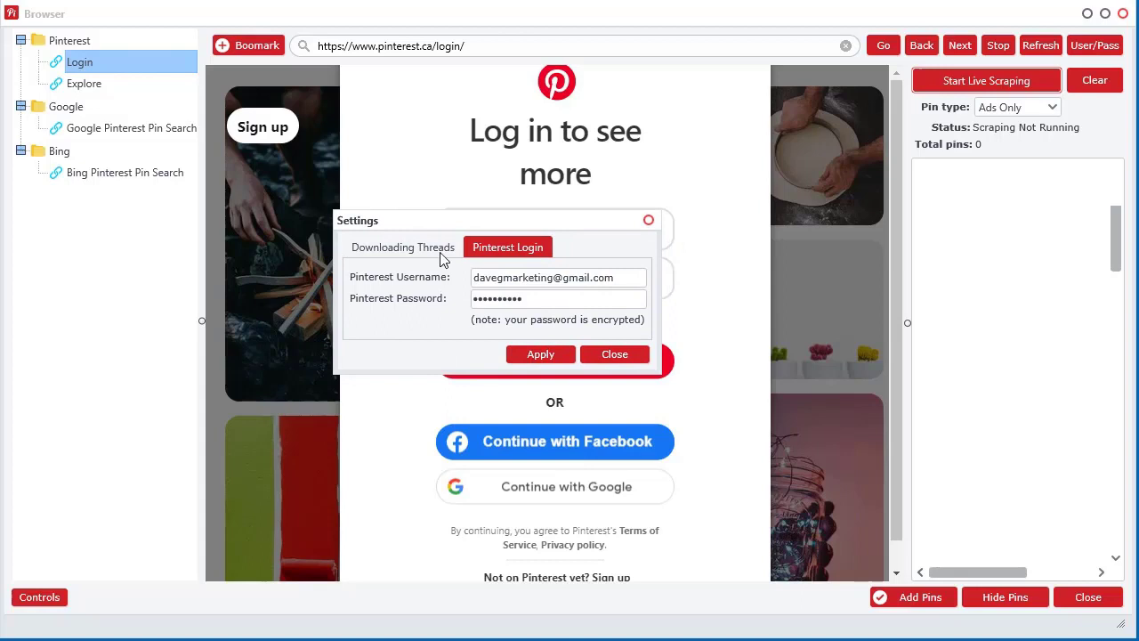
left_click(623, 356)
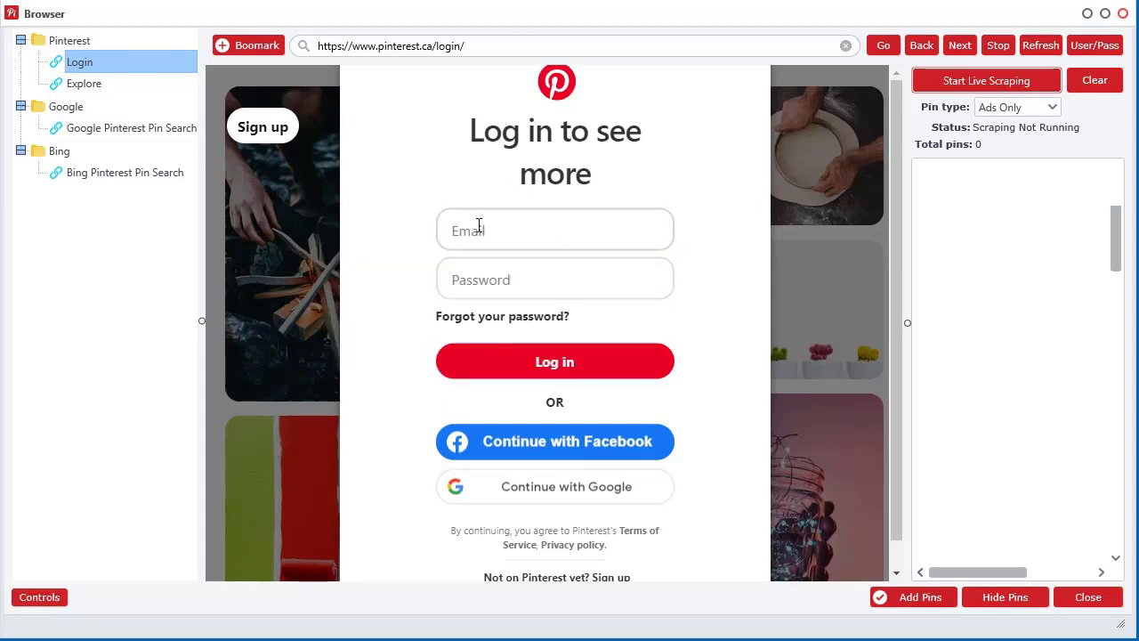
Paste the saved Pinterest username into the login page's Email field.
left_click(1106, 44)
left_click_drag(1010, 16, 765, 22)
left_click(841, 49)
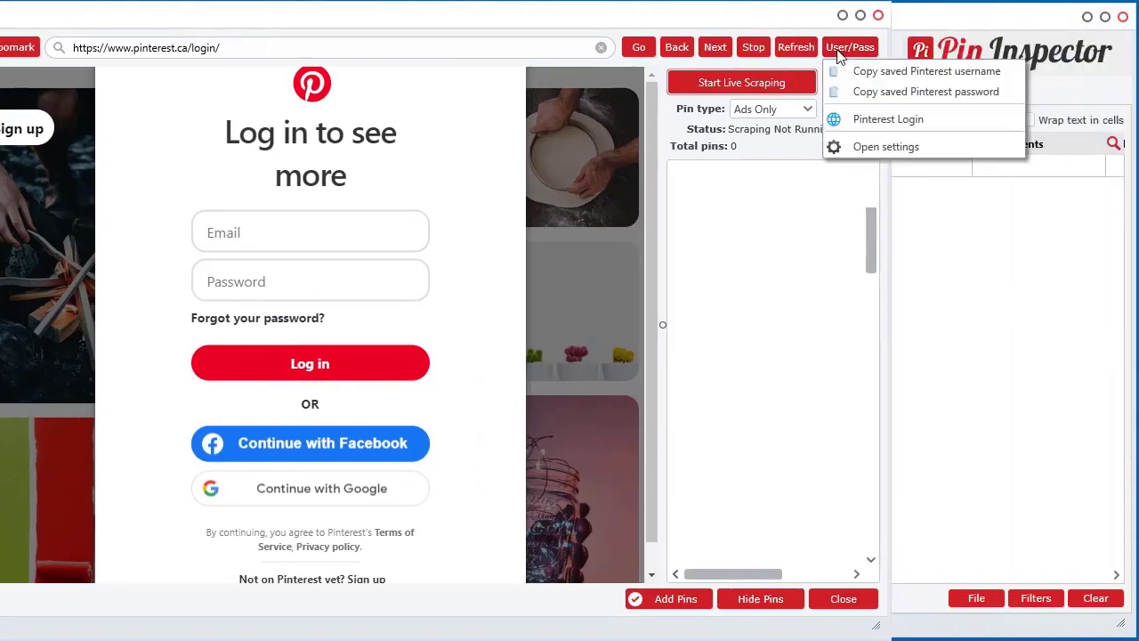
left_click(919, 77)
left_click(267, 232)
right_click(267, 232)
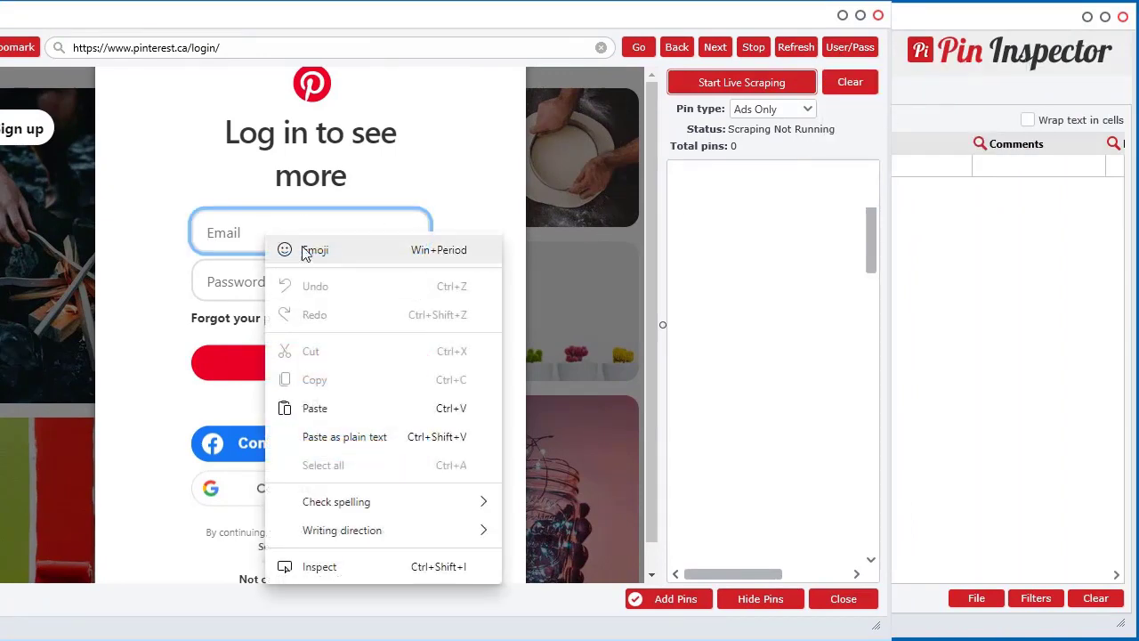
left_click(308, 407)
Paste the saved password into the Password field and log in to Pinterest.
left_click(854, 49)
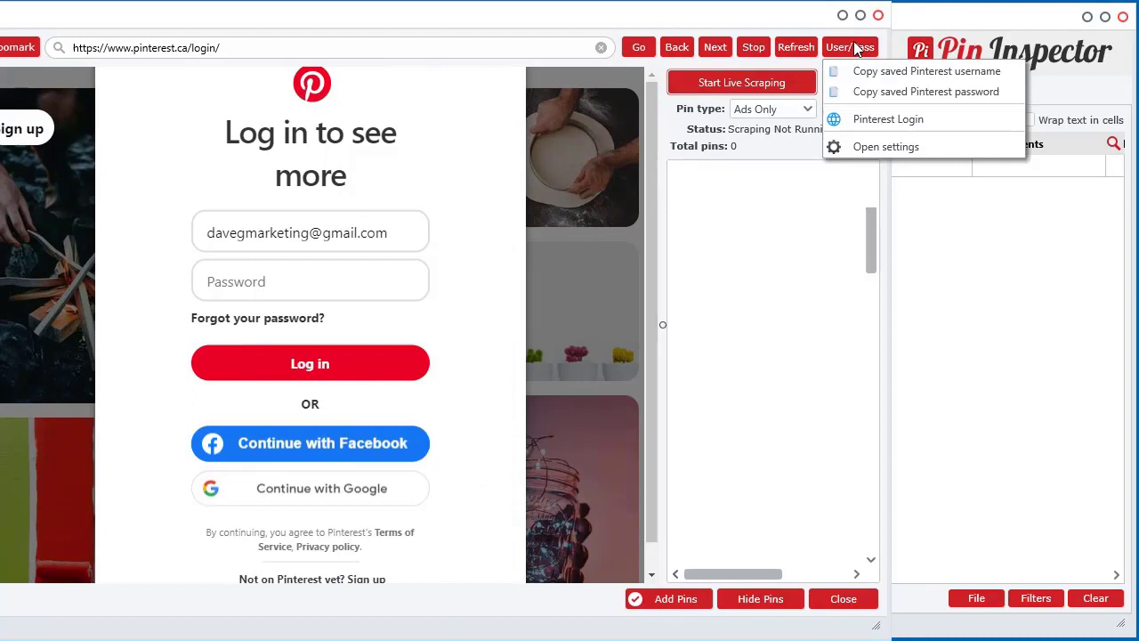
left_click(868, 91)
right_click(251, 286)
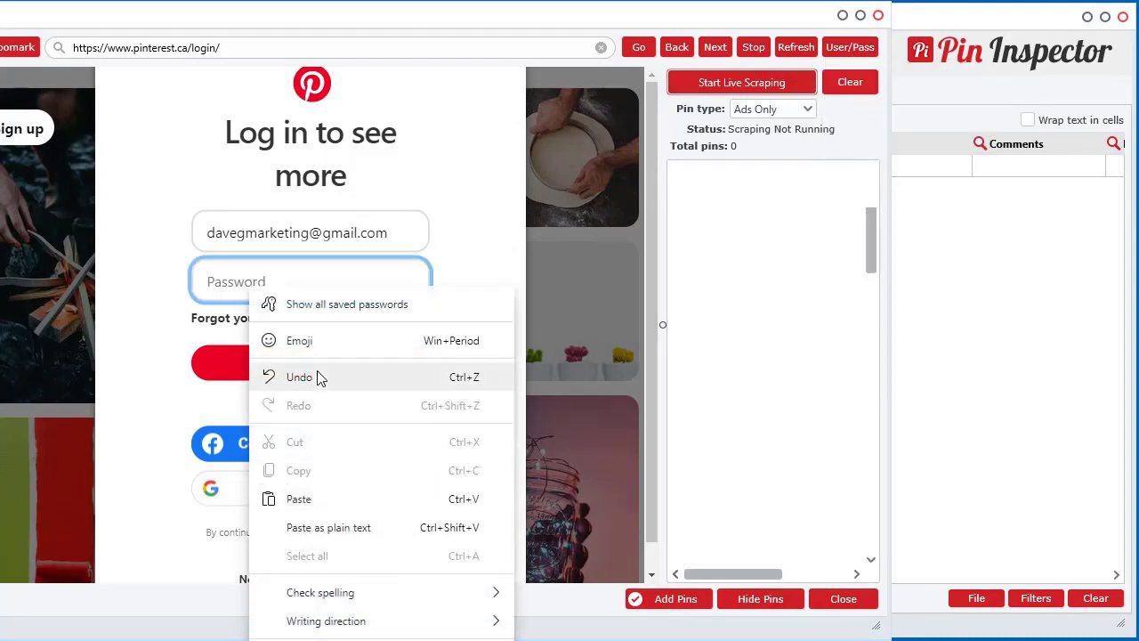
left_click(312, 500)
left_click(308, 366)
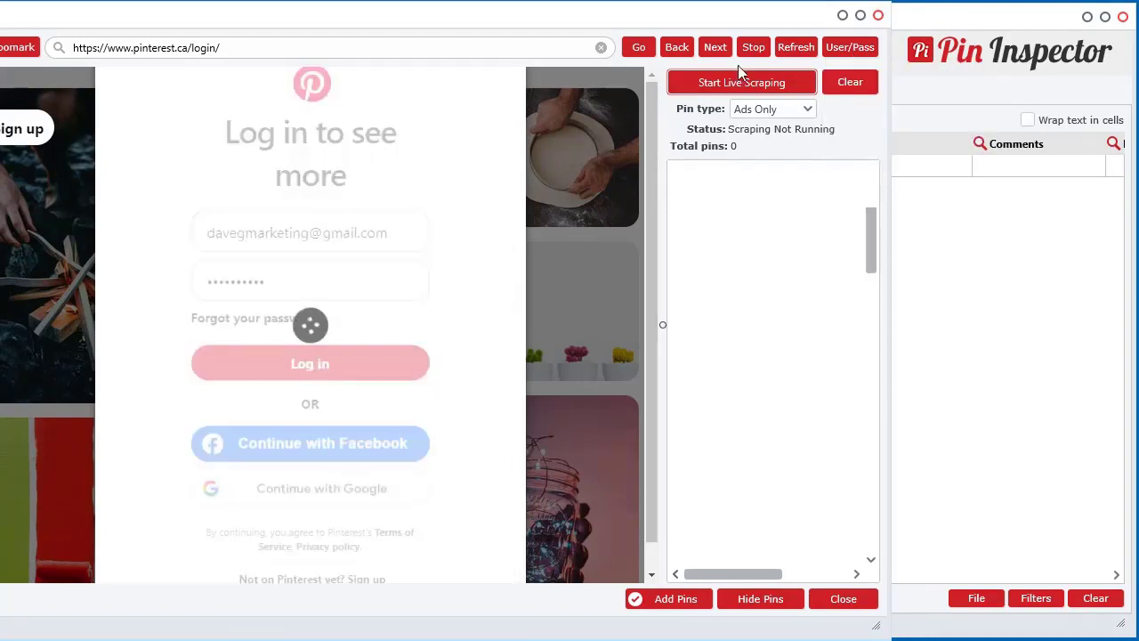
left_click_drag(667, 23, 913, 21)
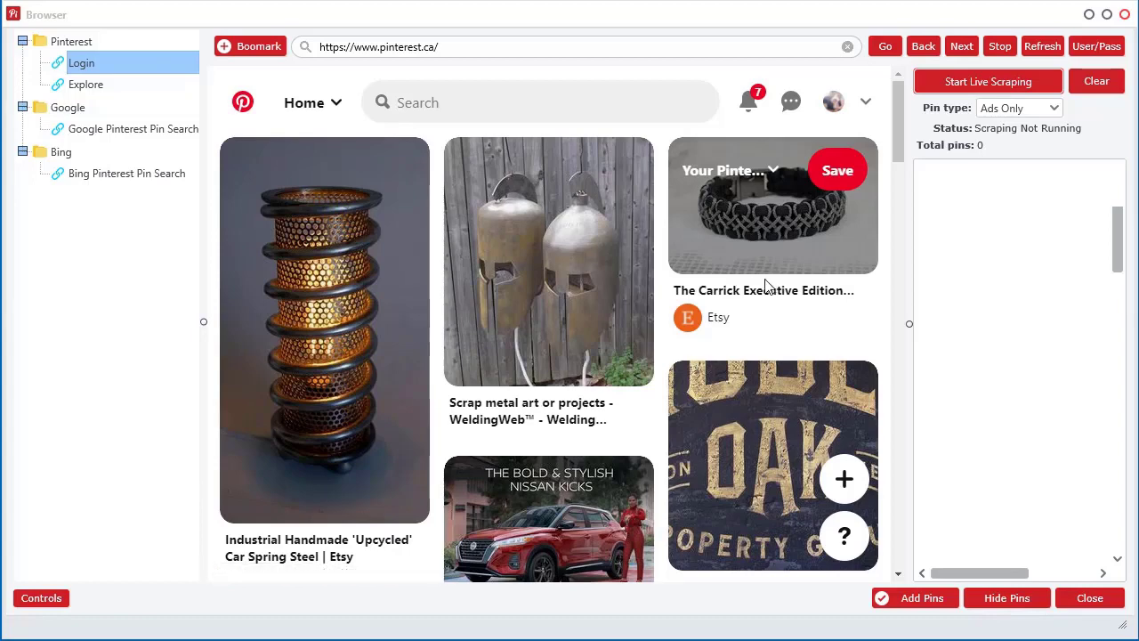
Narrow the bookmarks tree, scroll the home feed, and start ads-only live scraping.
left_click_drag(204, 323, 113, 321)
left_click_drag(910, 320, 945, 321)
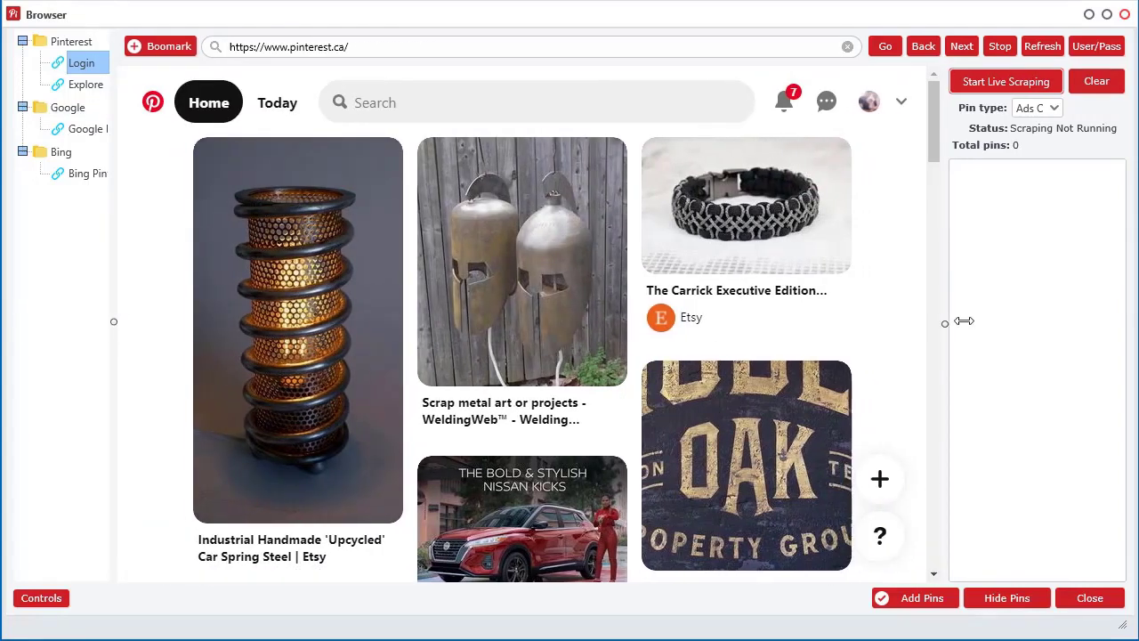
scroll(637, 289, "down", 2)
scroll(639, 289, "down", 15)
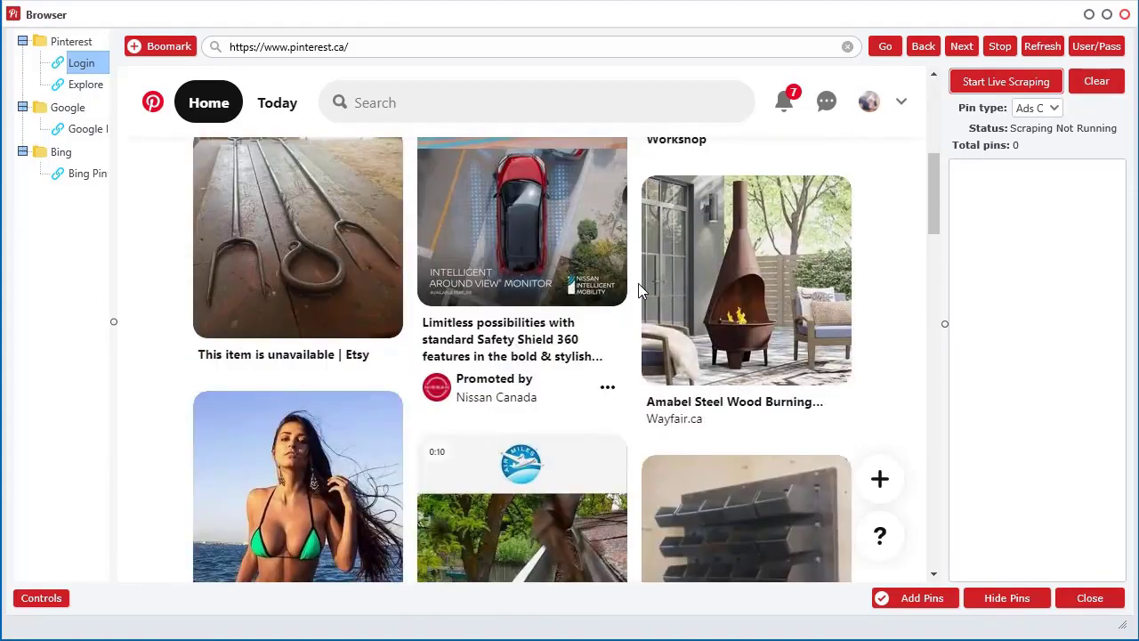
scroll(597, 343, "down", 10)
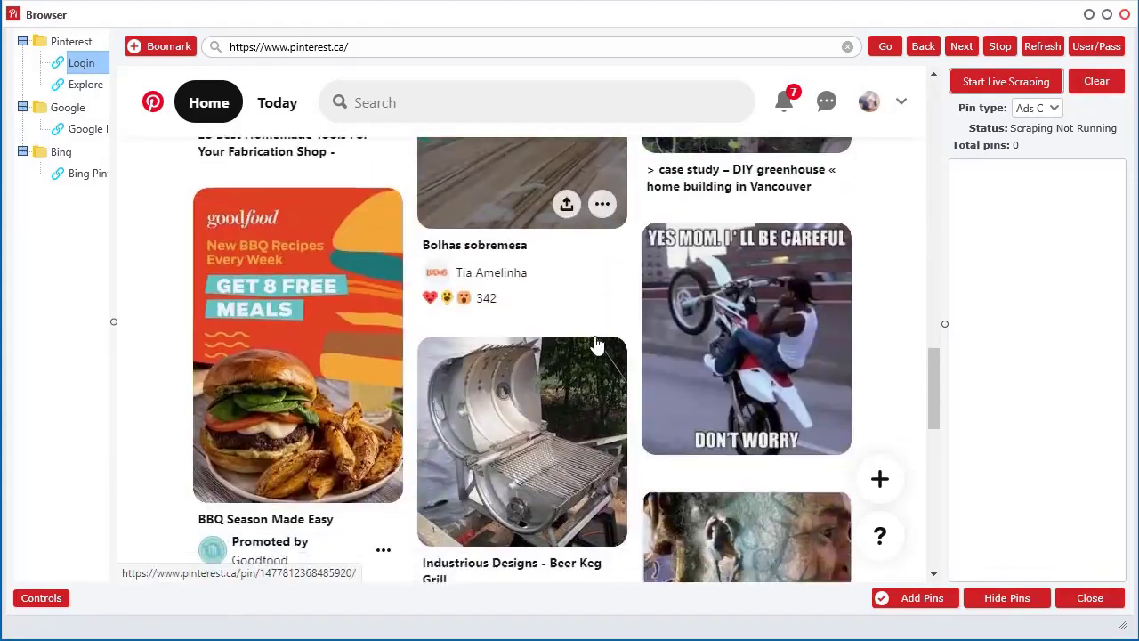
scroll(811, 477, "down", 10)
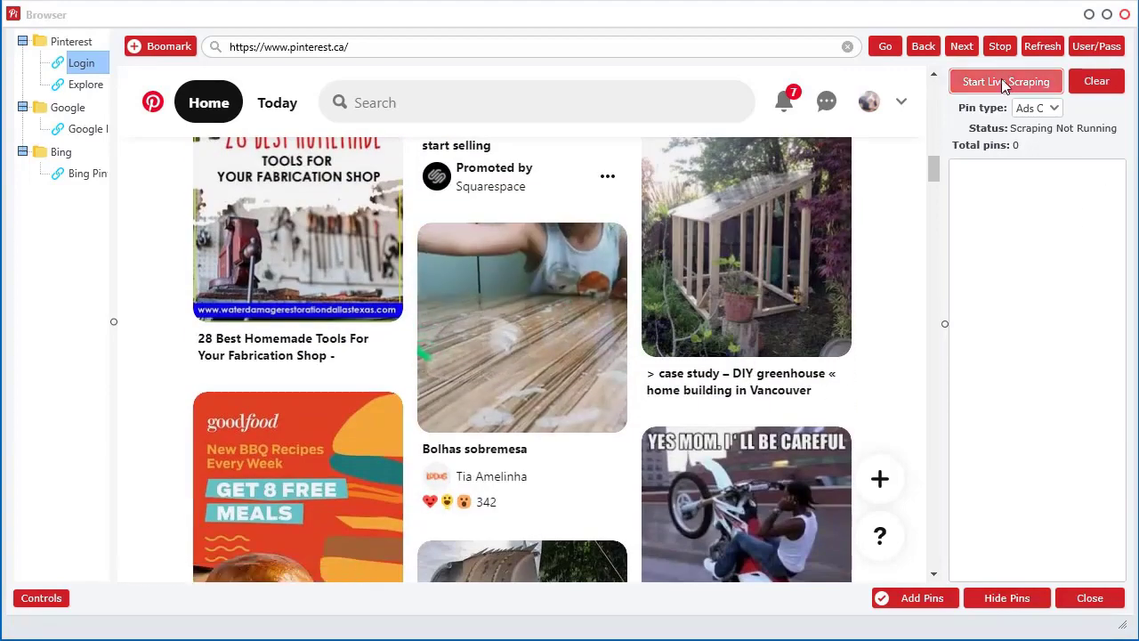
left_click(1001, 80)
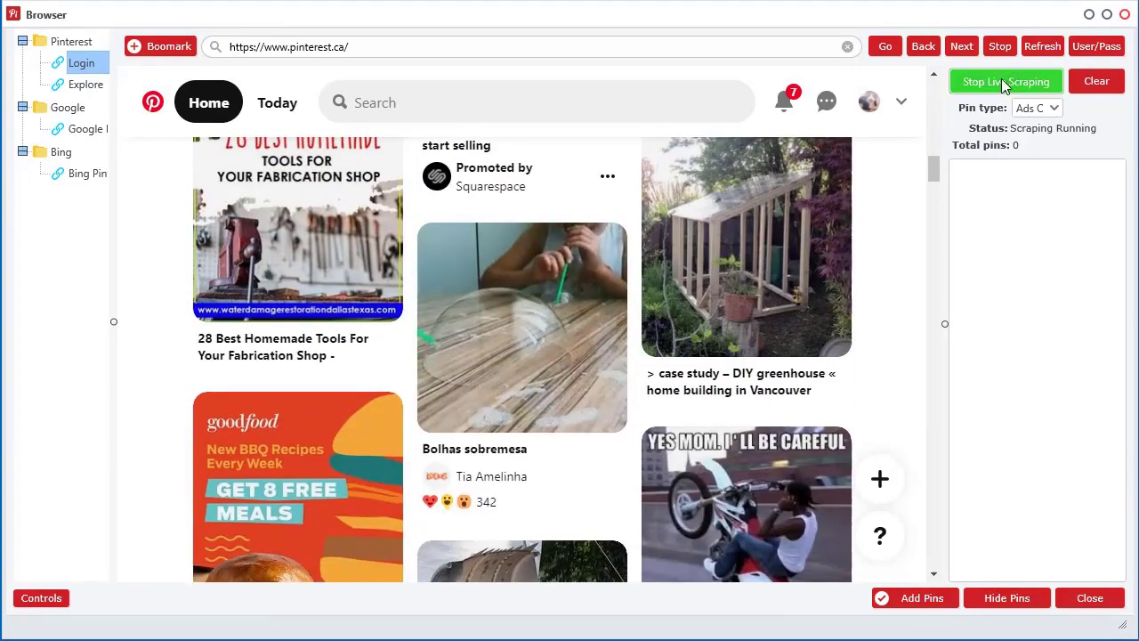
Widen the scraped links panel to read the full URLs, then restore the page width.
scroll(867, 231, "up", 3)
scroll(866, 230, "up", 5)
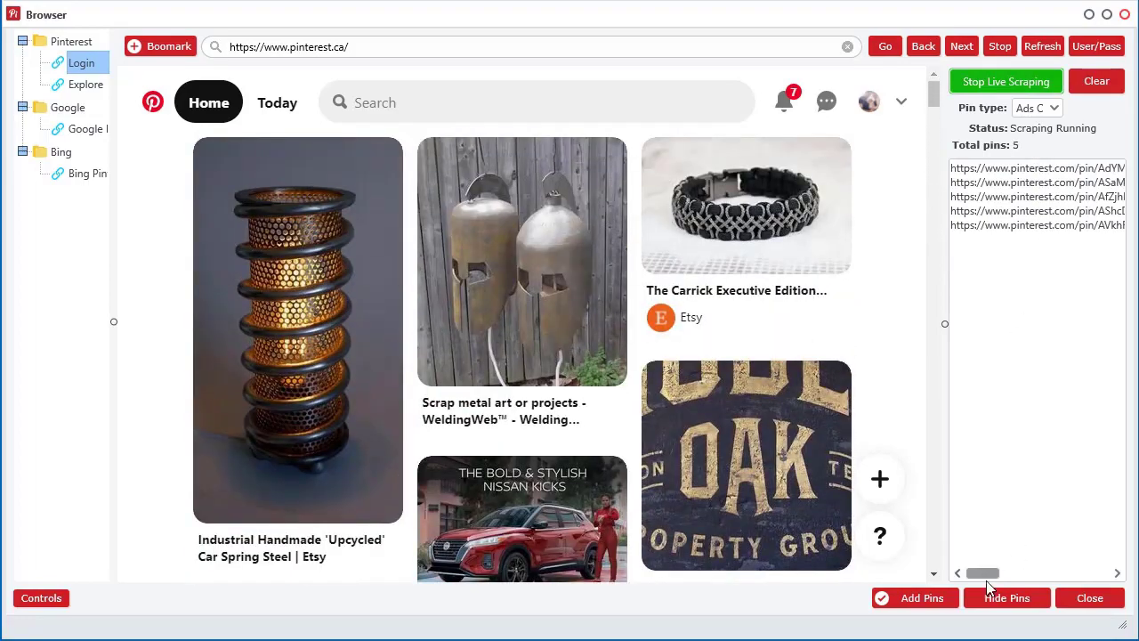
left_click_drag(945, 324, 621, 324)
left_click_drag(860, 167, 1123, 183)
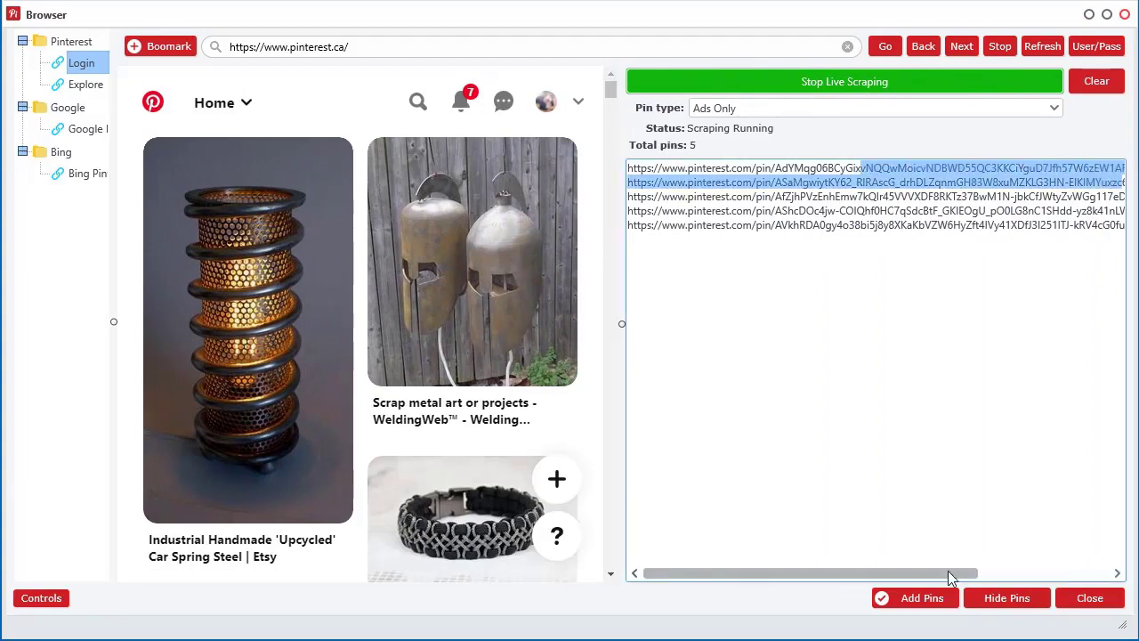
left_click_drag(952, 573, 1084, 573)
left_click_drag(1090, 224, 642, 226)
left_click_drag(1048, 573, 974, 576)
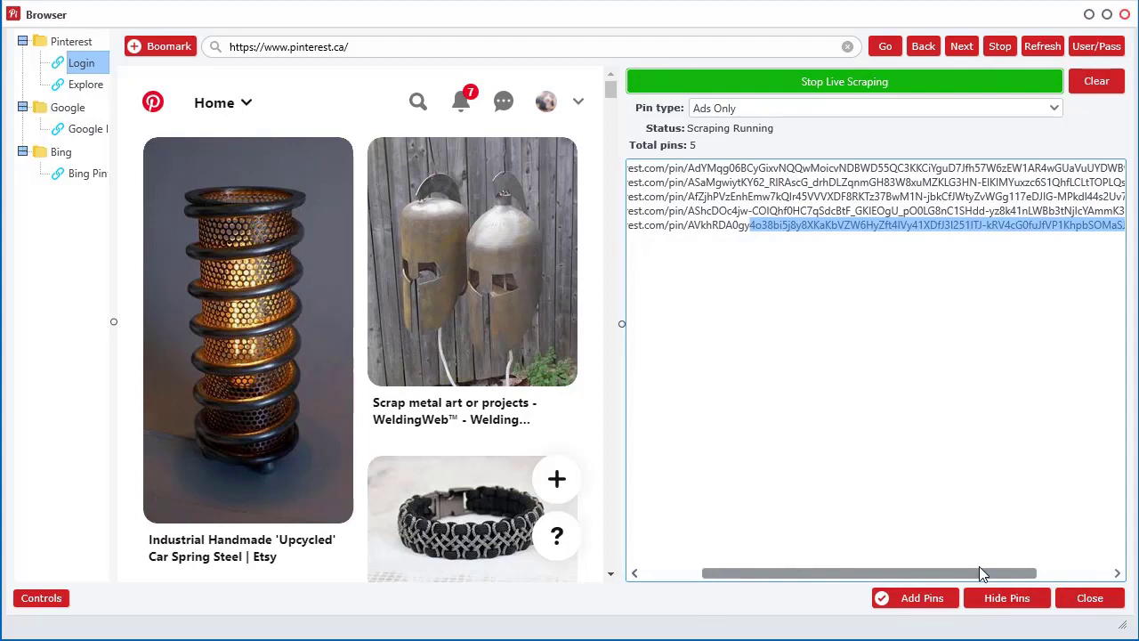
left_click(691, 226)
left_click_drag(837, 573, 776, 574)
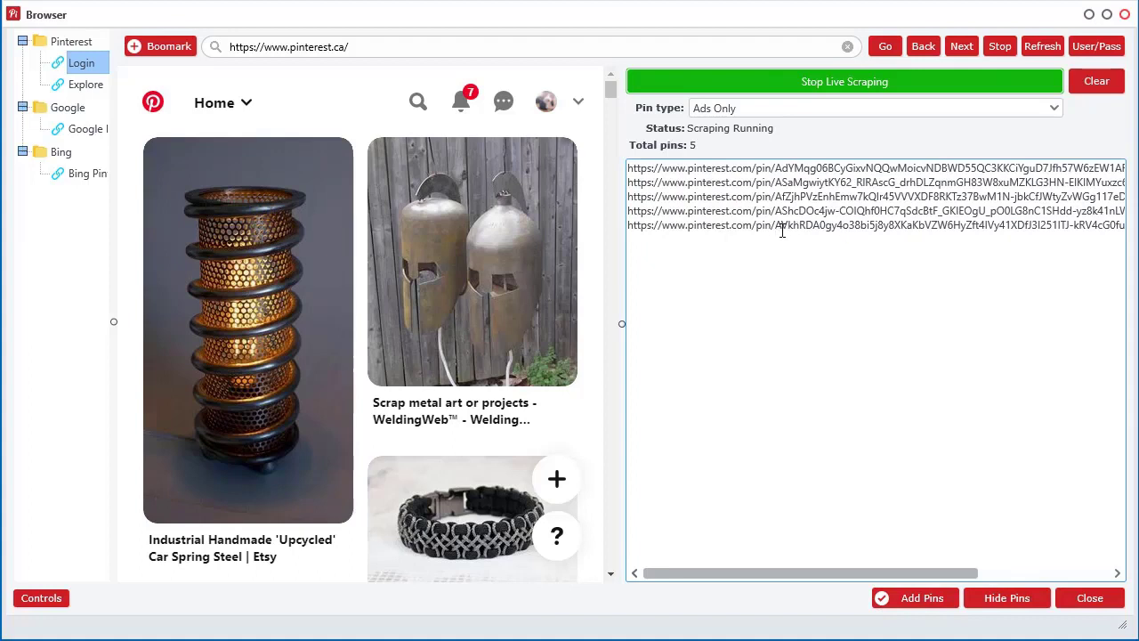
mouse_move(780, 228)
left_mouse_down()
mouse_move(1109, 245)
mouse_move(776, 234)
left_mouse_up()
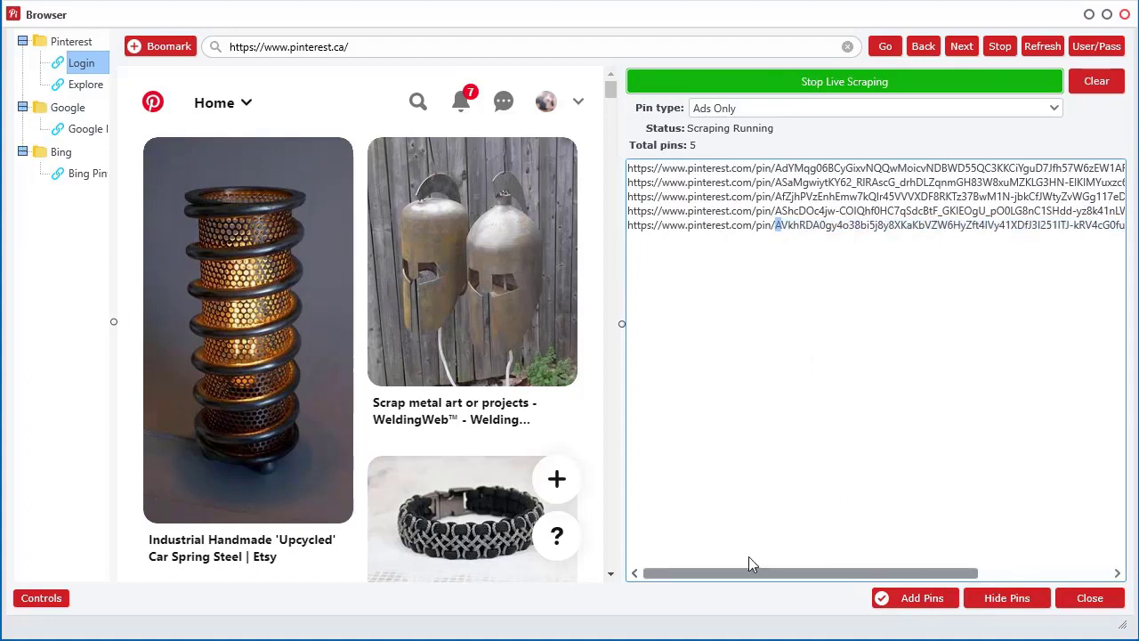
left_click_drag(620, 325, 945, 331)
Scroll down the Pinterest home feed until 28 ad pin links are collected.
scroll(772, 321, "down", 10)
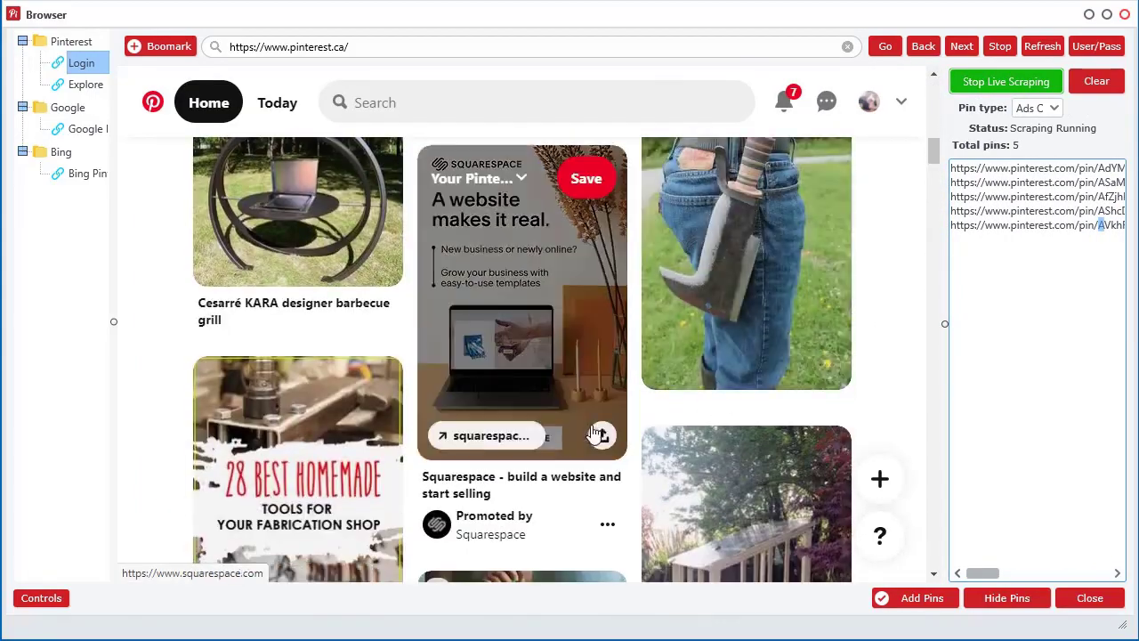
scroll(563, 466, "down", 3)
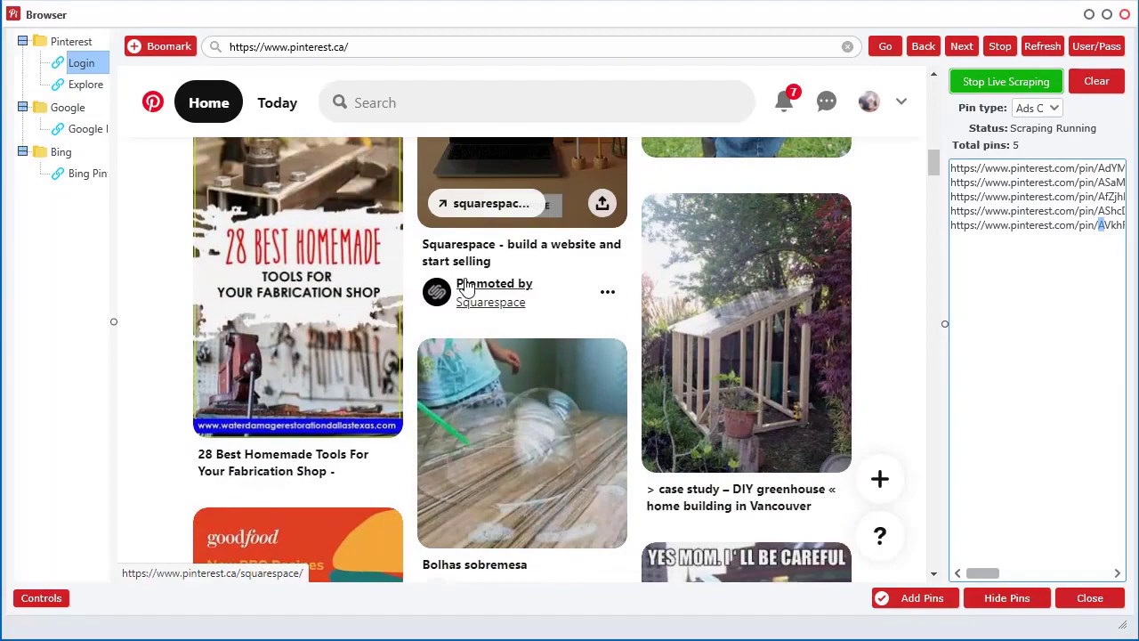
scroll(523, 326, "down", 15)
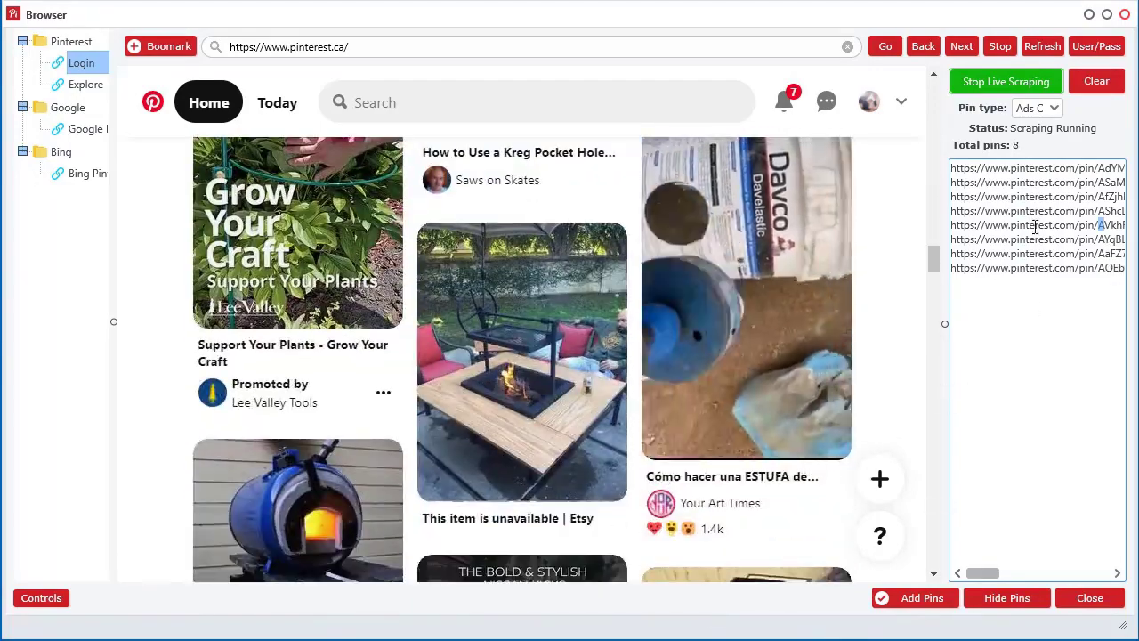
scroll(484, 426, "down", 10)
scroll(618, 383, "down", 10)
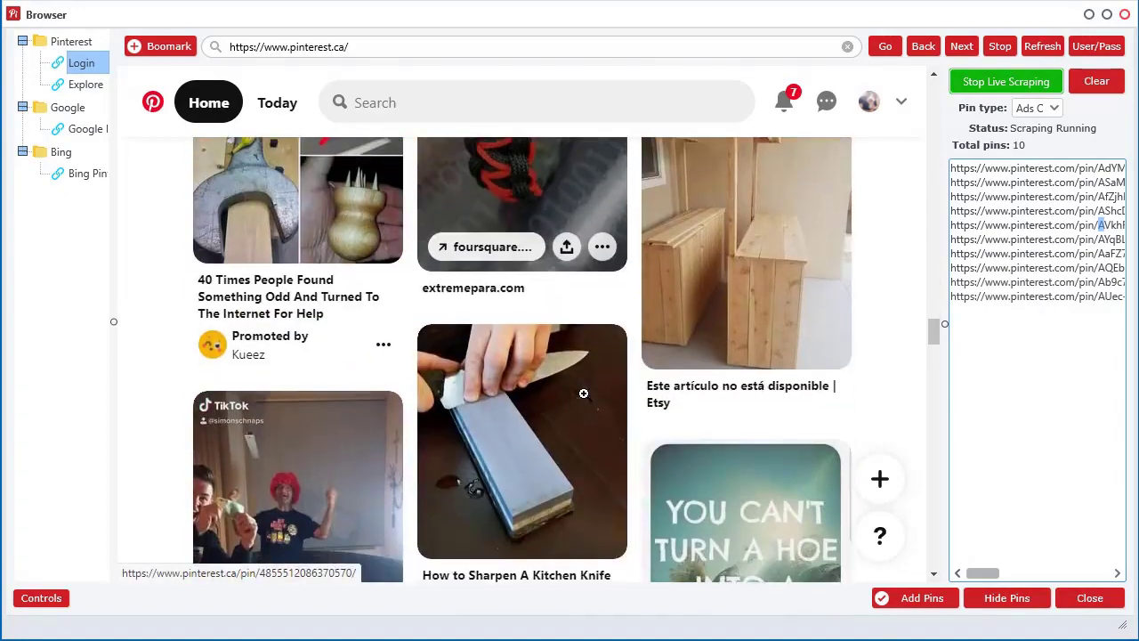
scroll(583, 392, "down", 15)
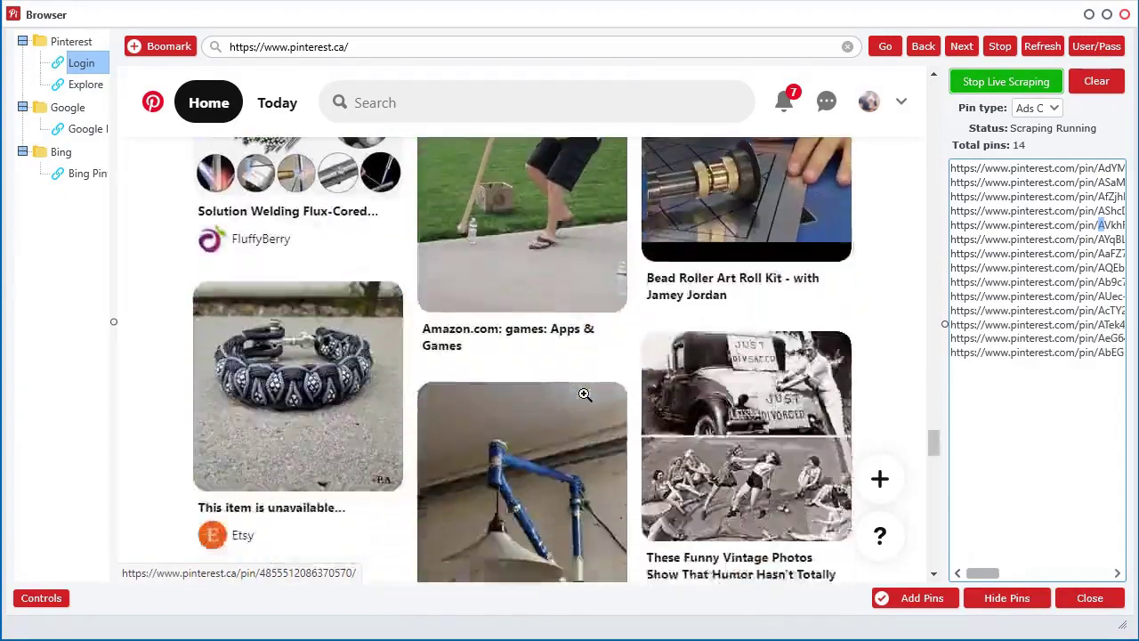
scroll(522, 432, "down", 5)
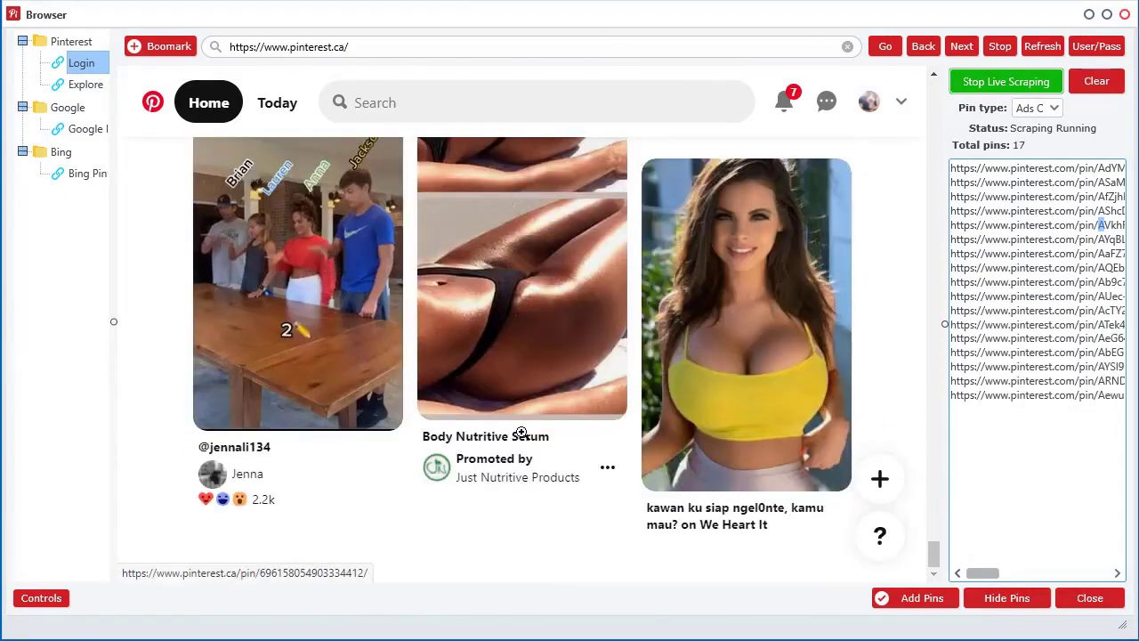
scroll(523, 433, "down", 5)
scroll(522, 433, "down", 15)
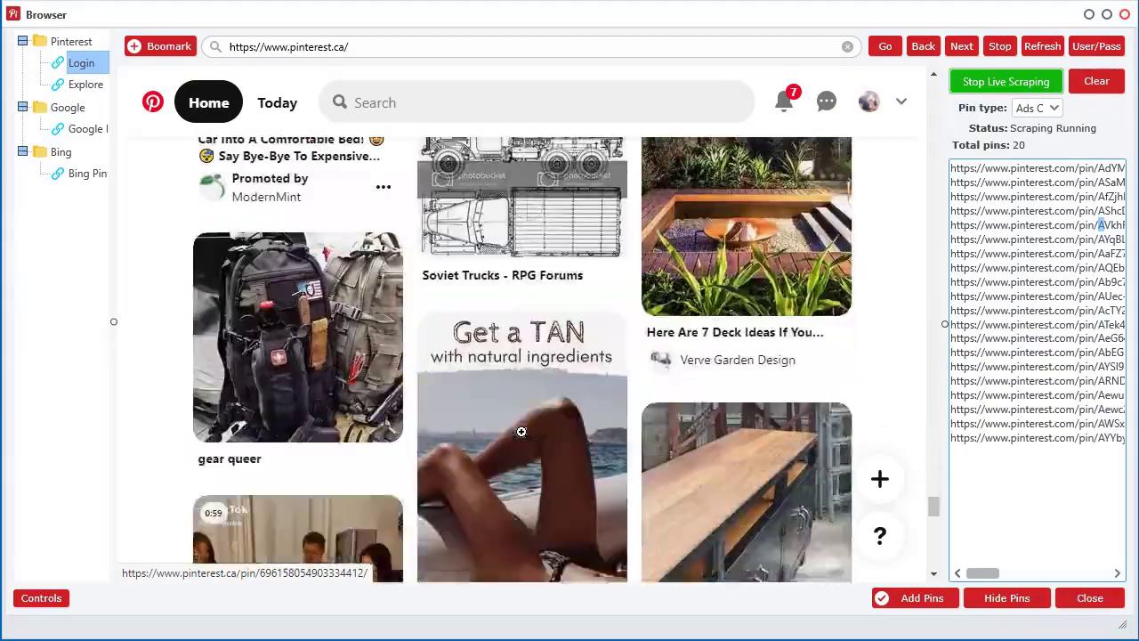
scroll(522, 432, "down", 15)
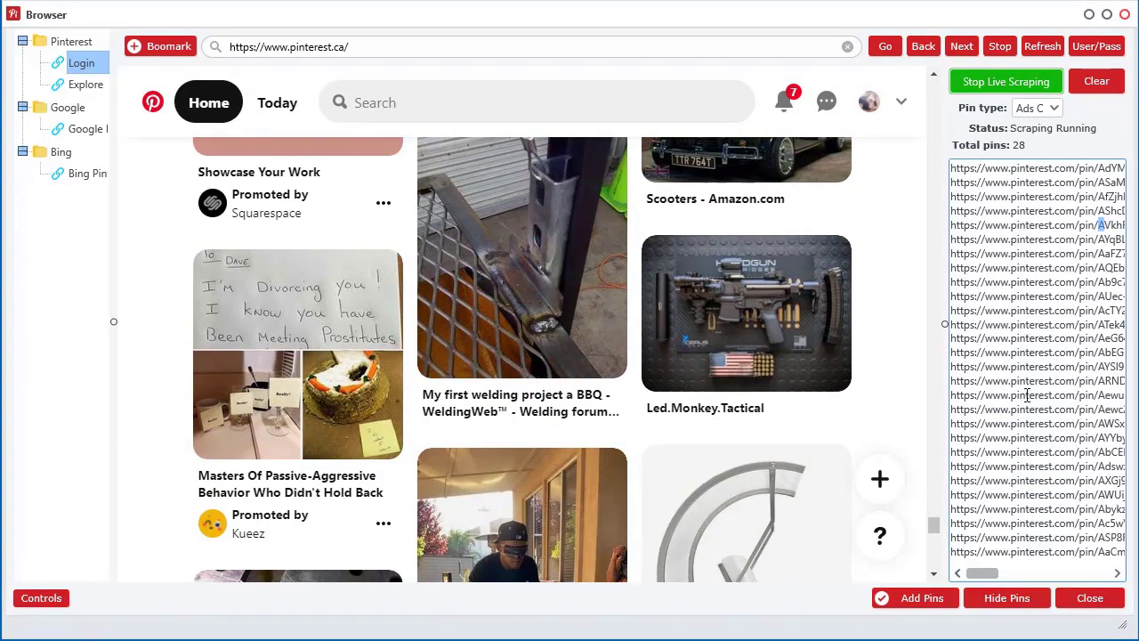
Add the 28 scraped links, close the browser, and analyze them into a details table.
left_click(934, 600)
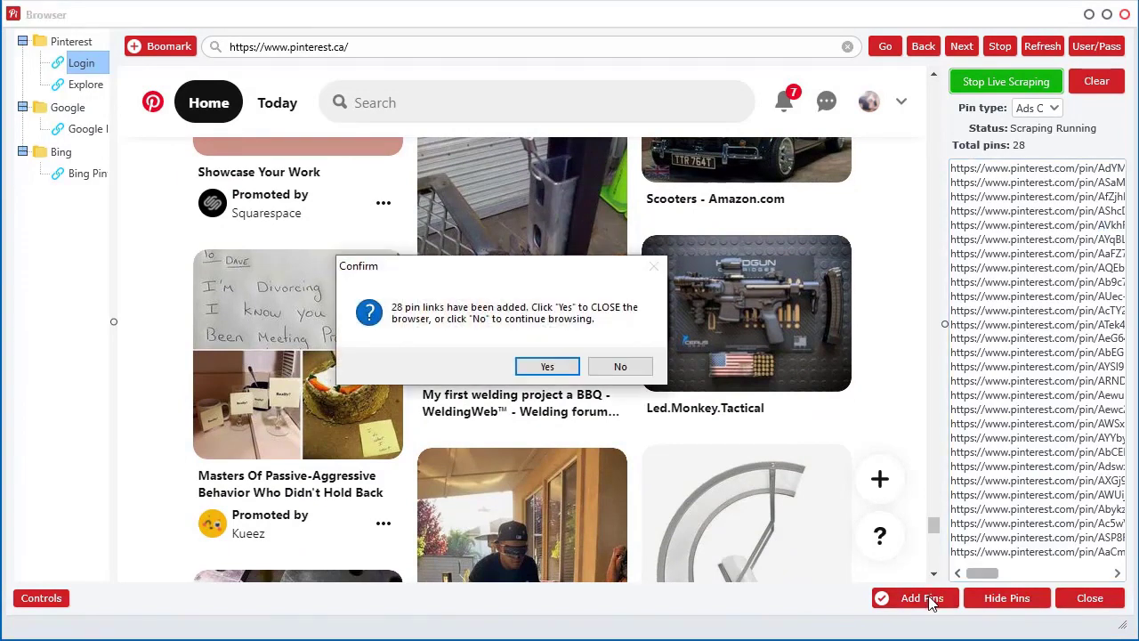
left_click(547, 368)
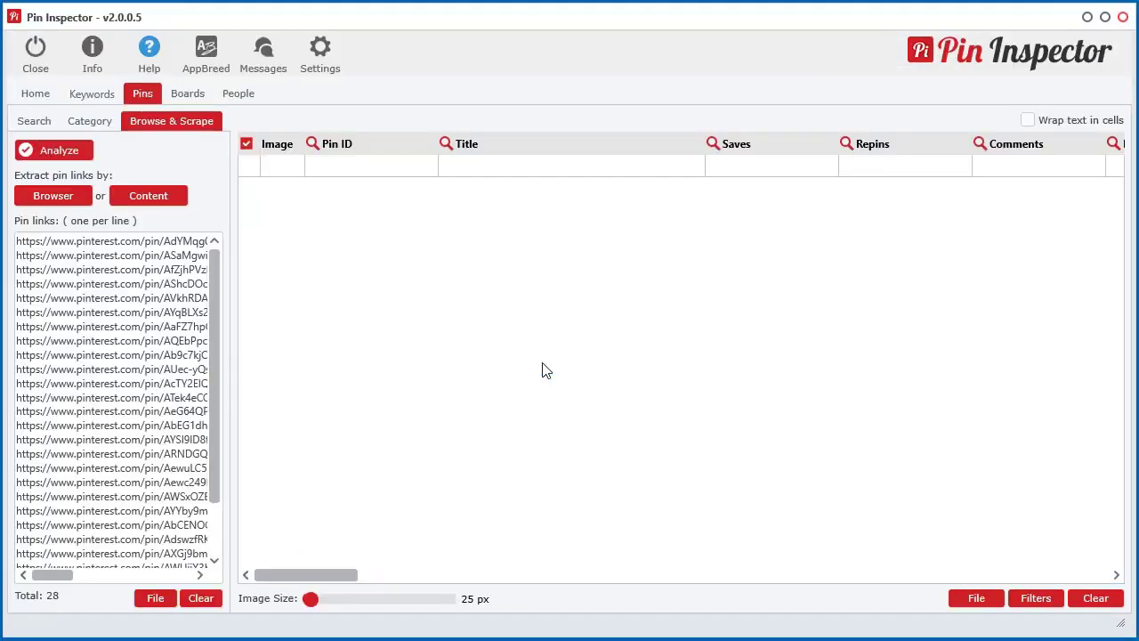
left_click(57, 150)
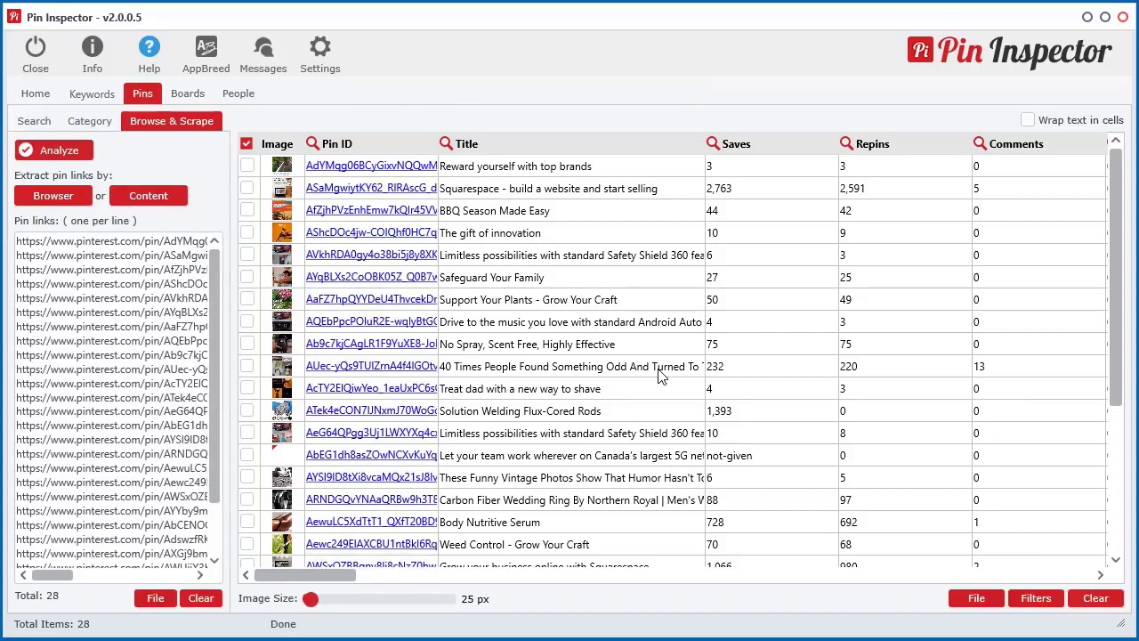
left_click_drag(342, 577, 417, 574)
Sort the table by Saves, then Total Reactions, and finally Repins, highest first.
left_click(326, 145)
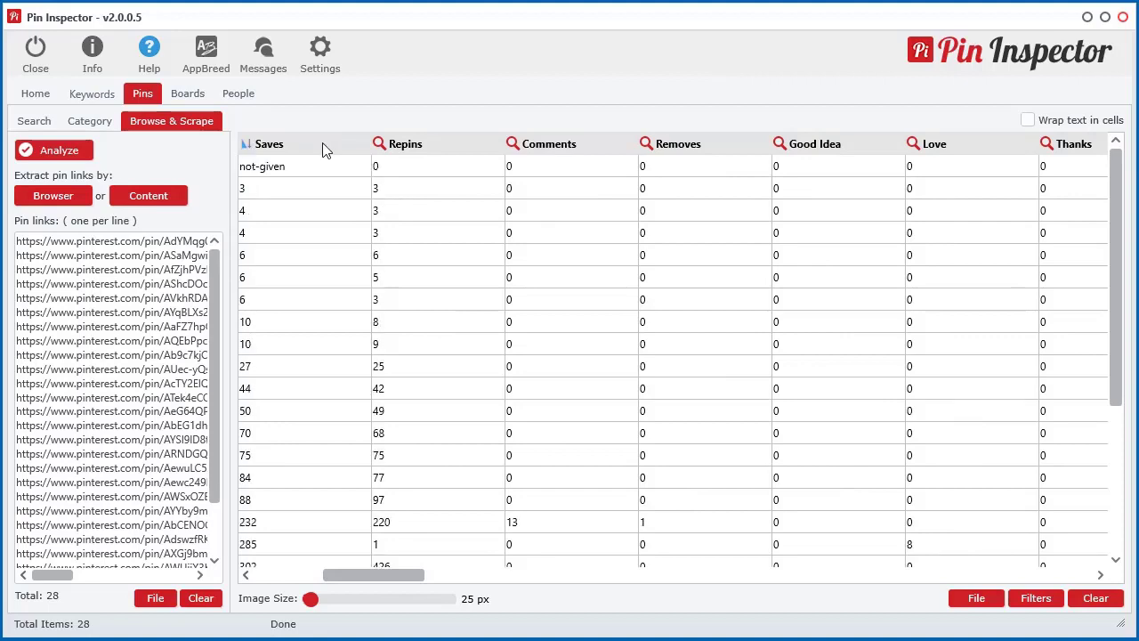
left_click(325, 145)
left_click(472, 149)
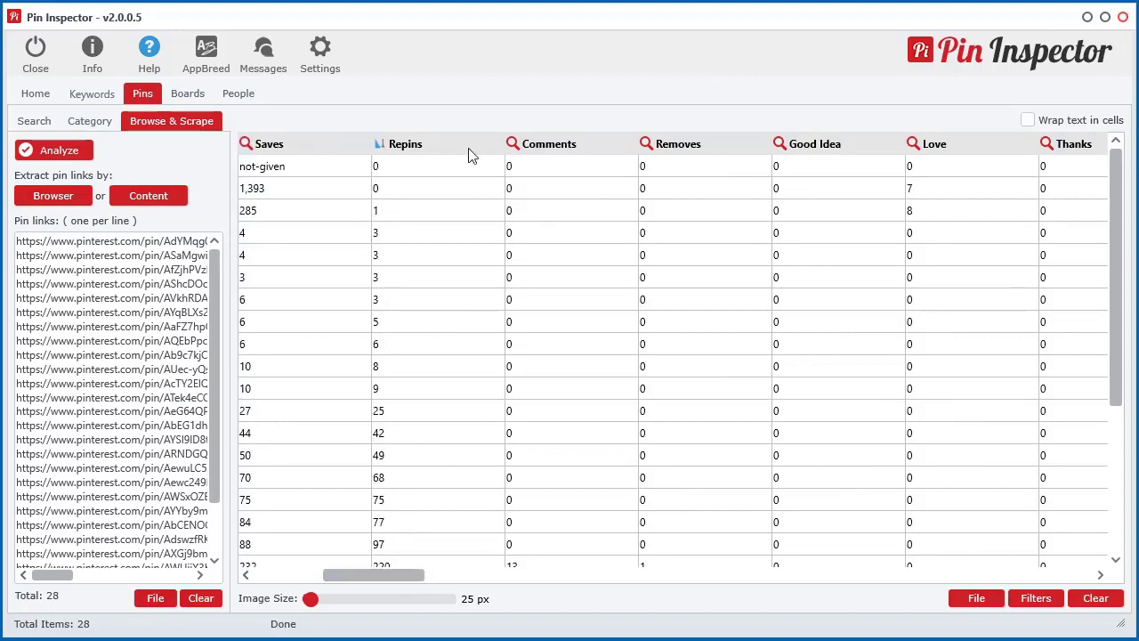
left_click(472, 150)
left_click_drag(405, 574, 481, 577)
left_click(955, 152)
left_click(948, 153)
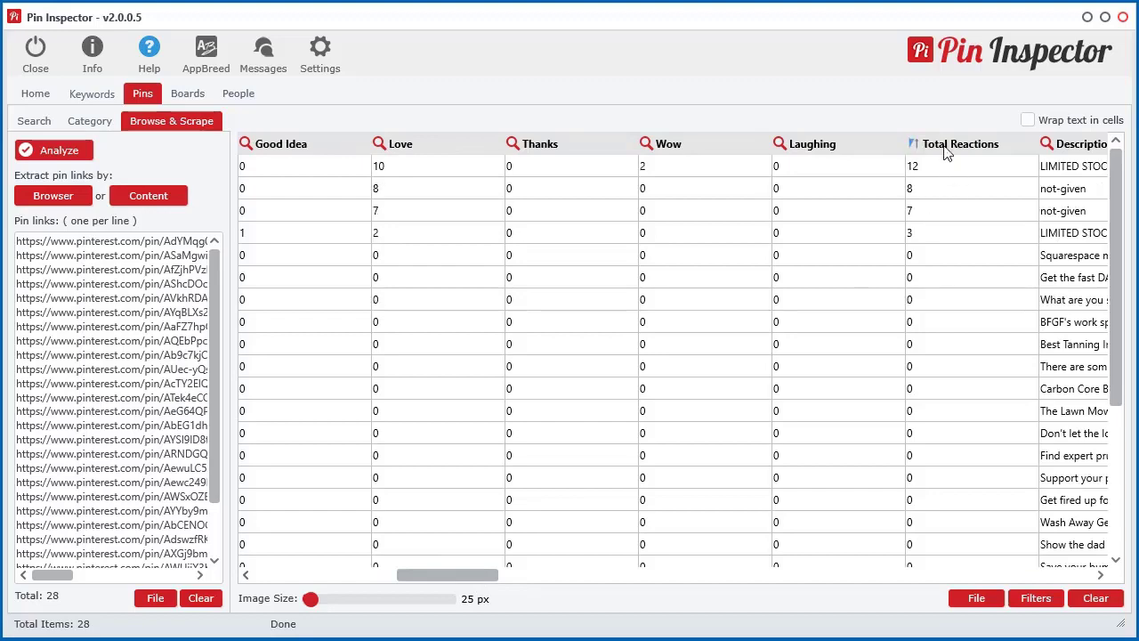
left_click_drag(417, 579, 318, 577)
left_click(830, 144)
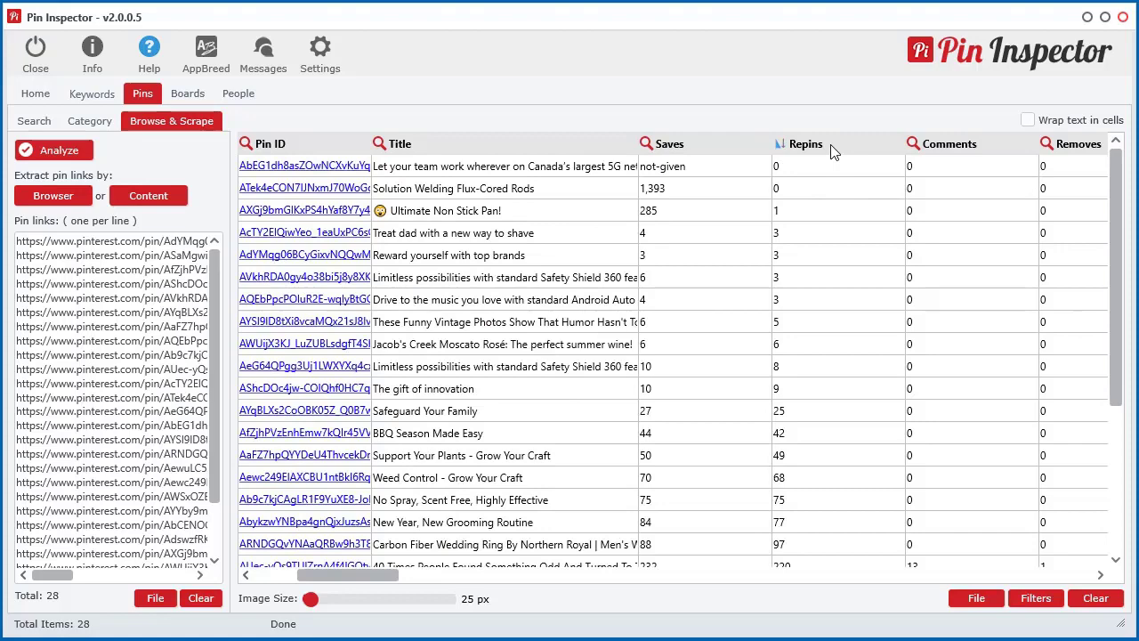
left_click(830, 144)
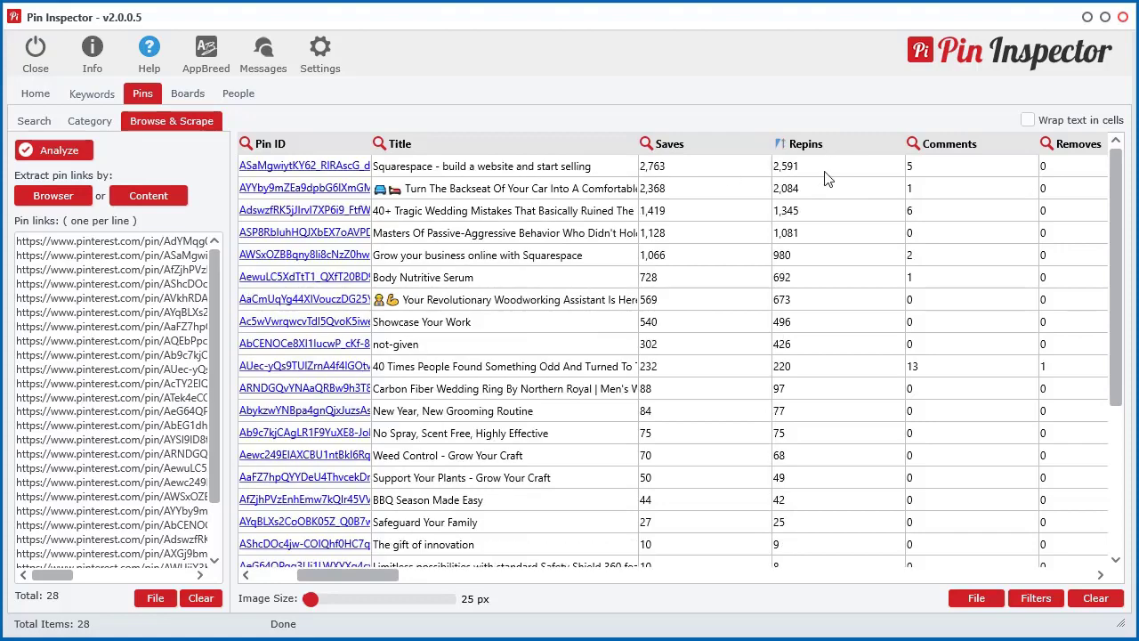
left_click_drag(365, 577, 323, 577)
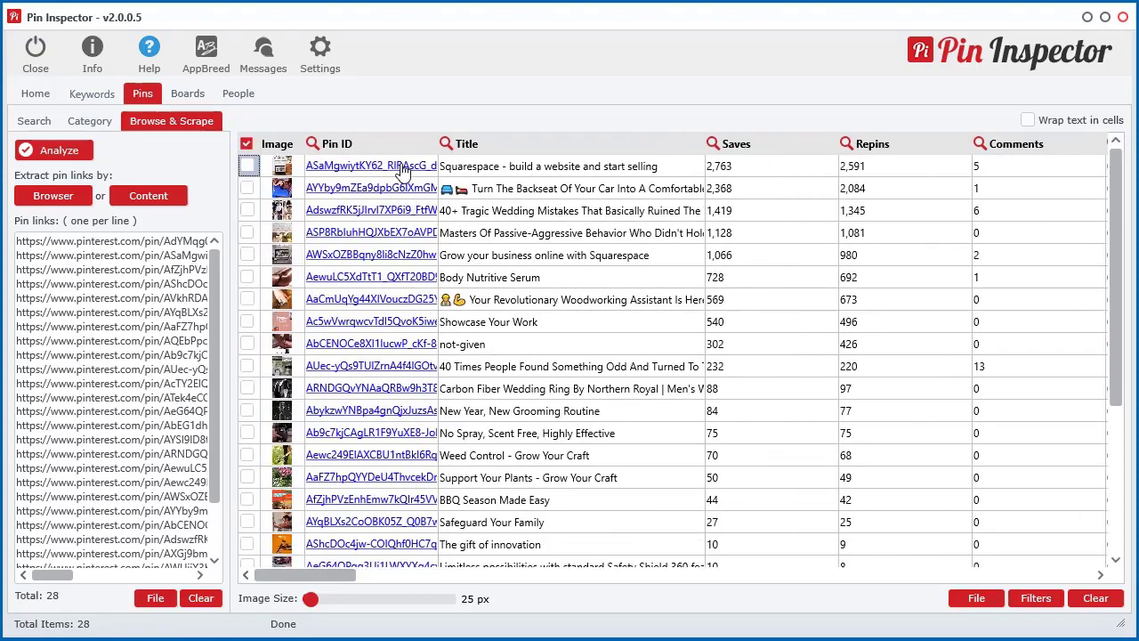
left_click(400, 166)
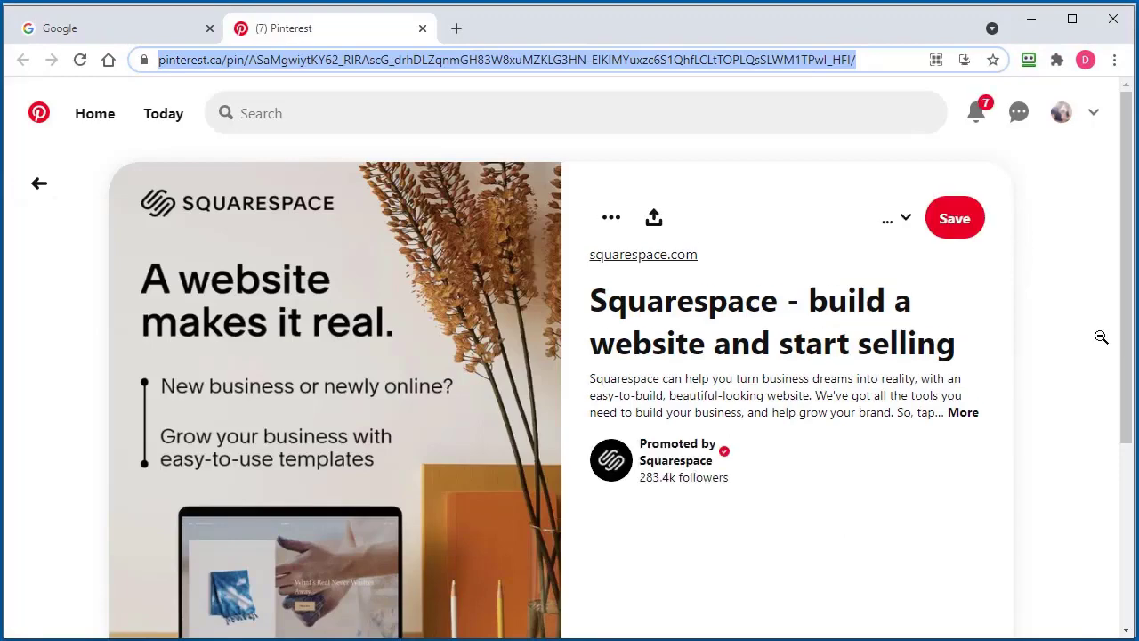
scroll(1075, 359, "down", 3)
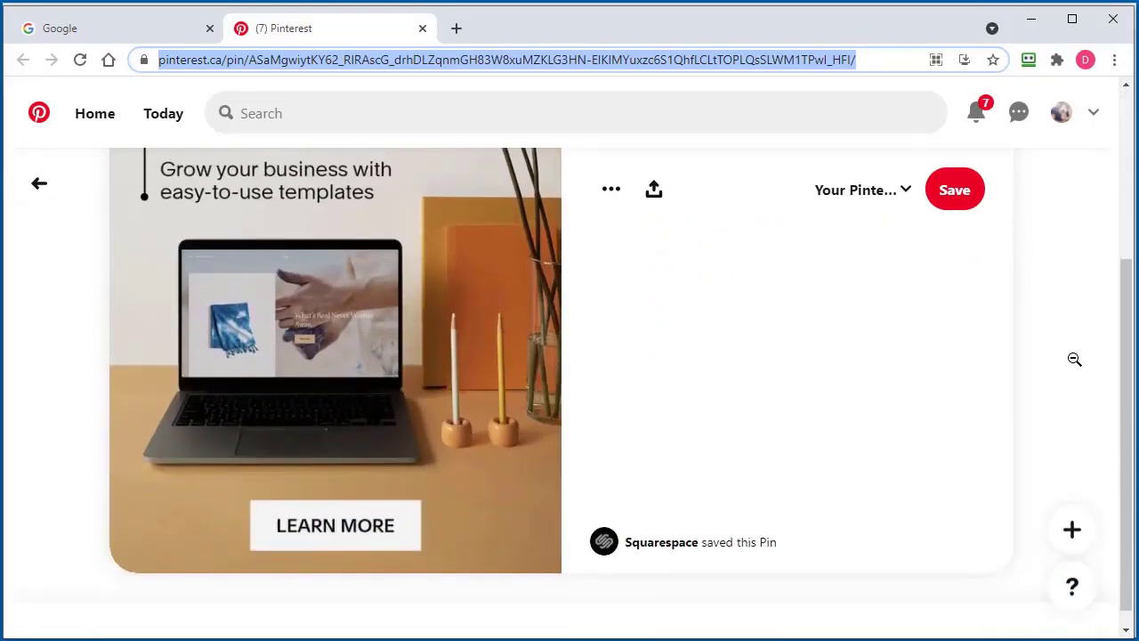
scroll(1075, 359, "up", 3)
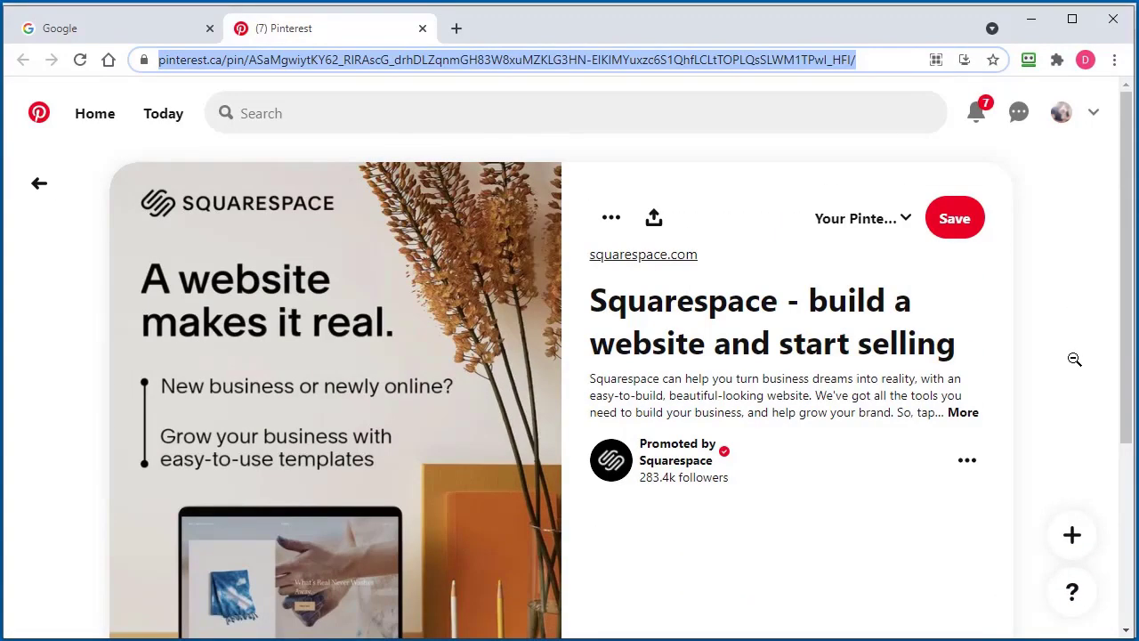
scroll(1075, 359, "down", 3)
scroll(1075, 358, "up", 3)
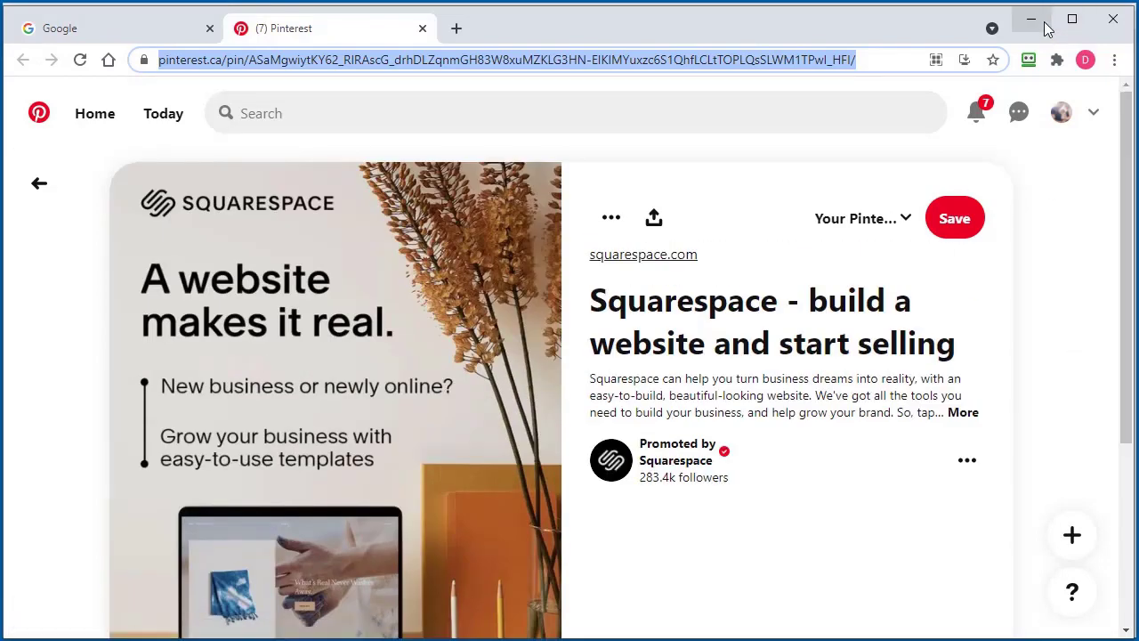
left_click(1033, 21)
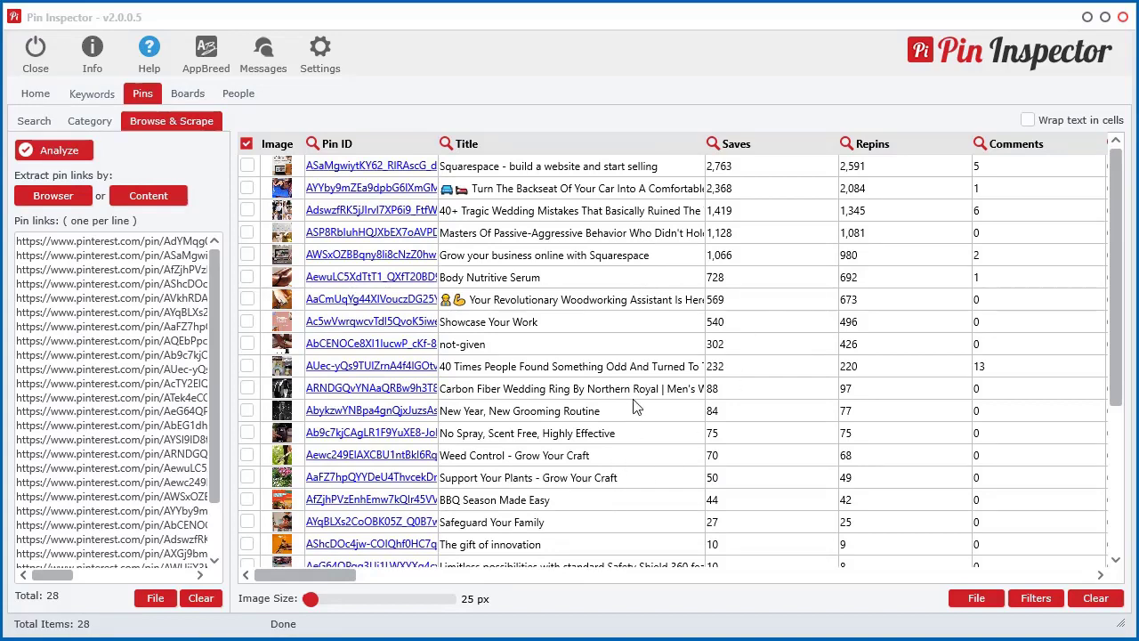
Enlarge the pin table thumbnails to 136 px and scroll through the pins.
mouse_move(308, 600)
left_mouse_down()
mouse_move(450, 603)
mouse_move(310, 602)
left_mouse_up()
scroll(612, 396, "down", 2)
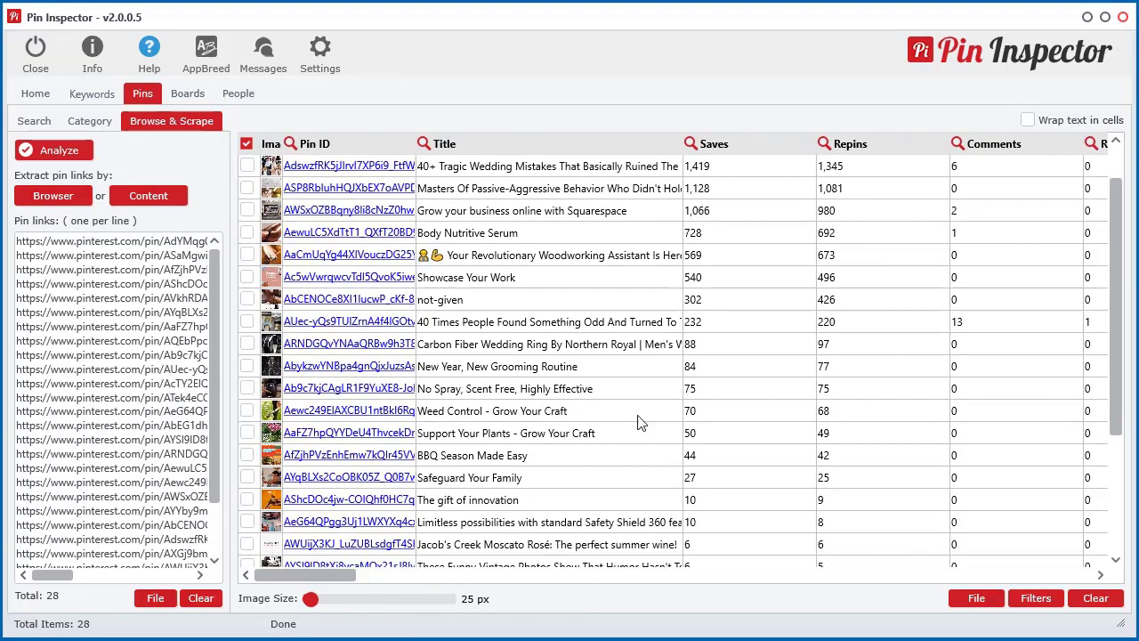
scroll(661, 299, "down", 2)
scroll(664, 299, "up", 4)
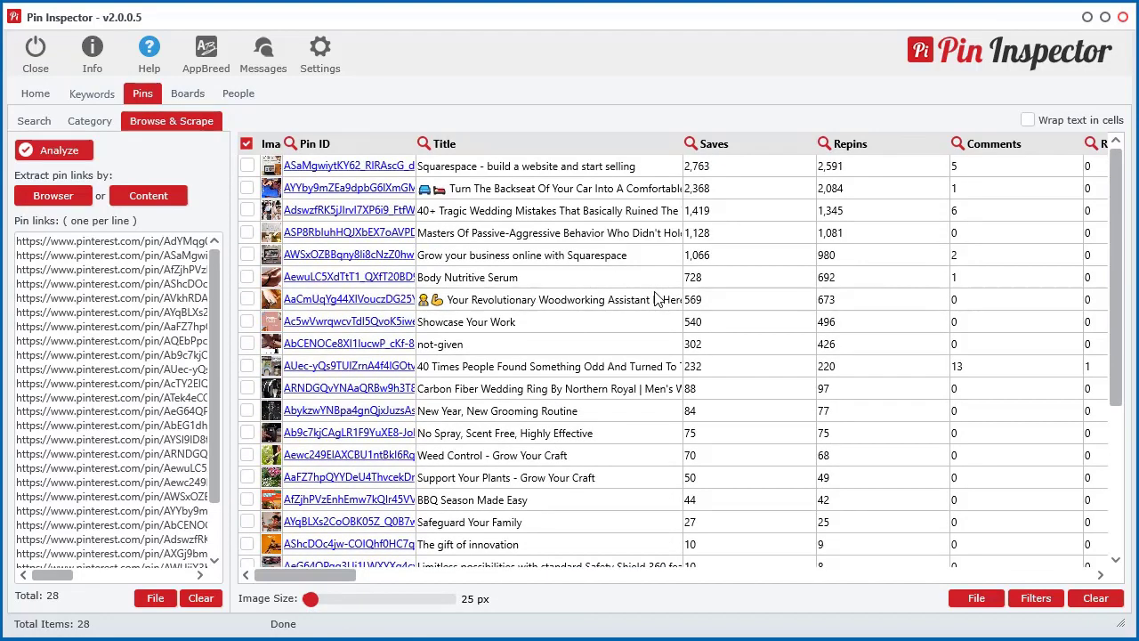
Preview all 28 pins in an HTML feed from the table's Preview menu.
right_click(608, 244)
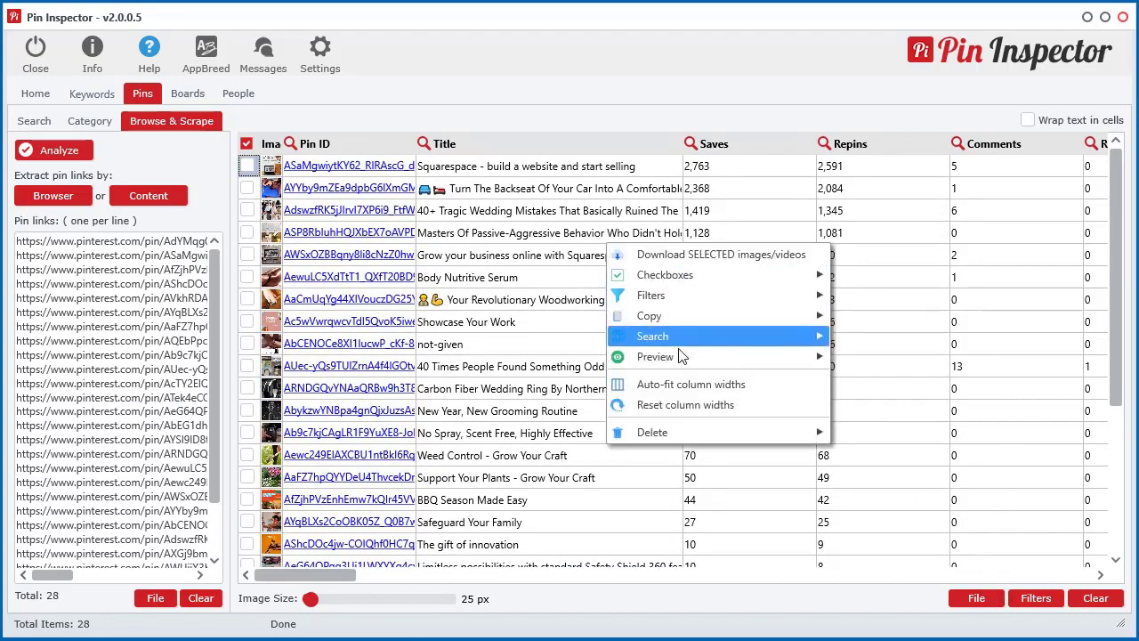
mouse_move(683, 364)
left_click(903, 377)
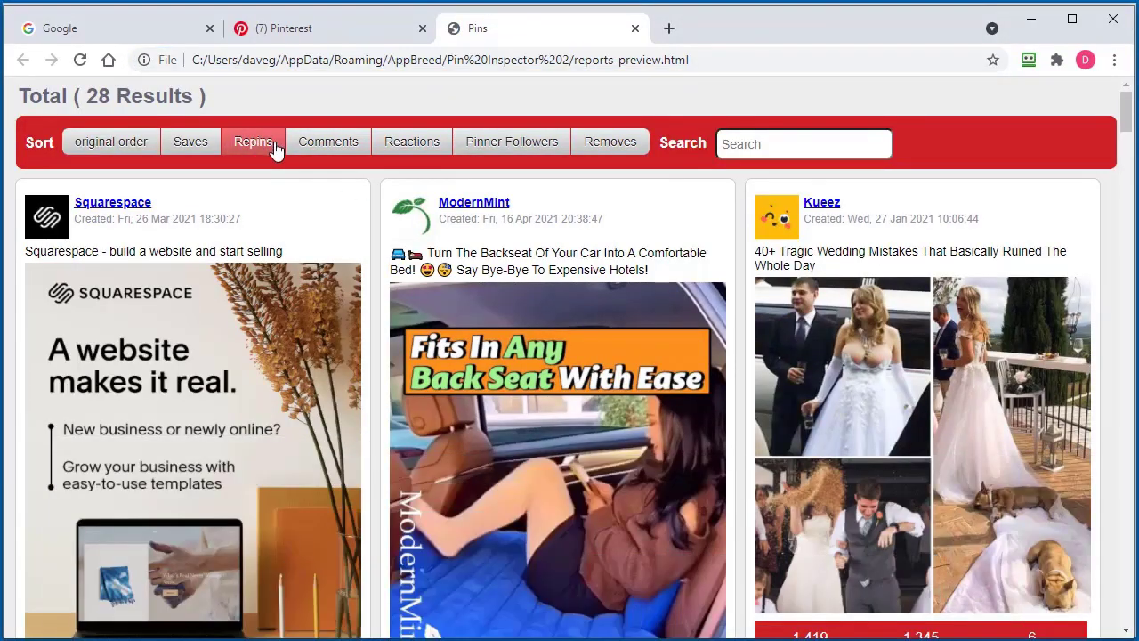
Scroll through the Chrome feed of pin cards and stats, return to the top, then minimize Chrome.
scroll(634, 354, "down", 2)
scroll(634, 353, "down", 8)
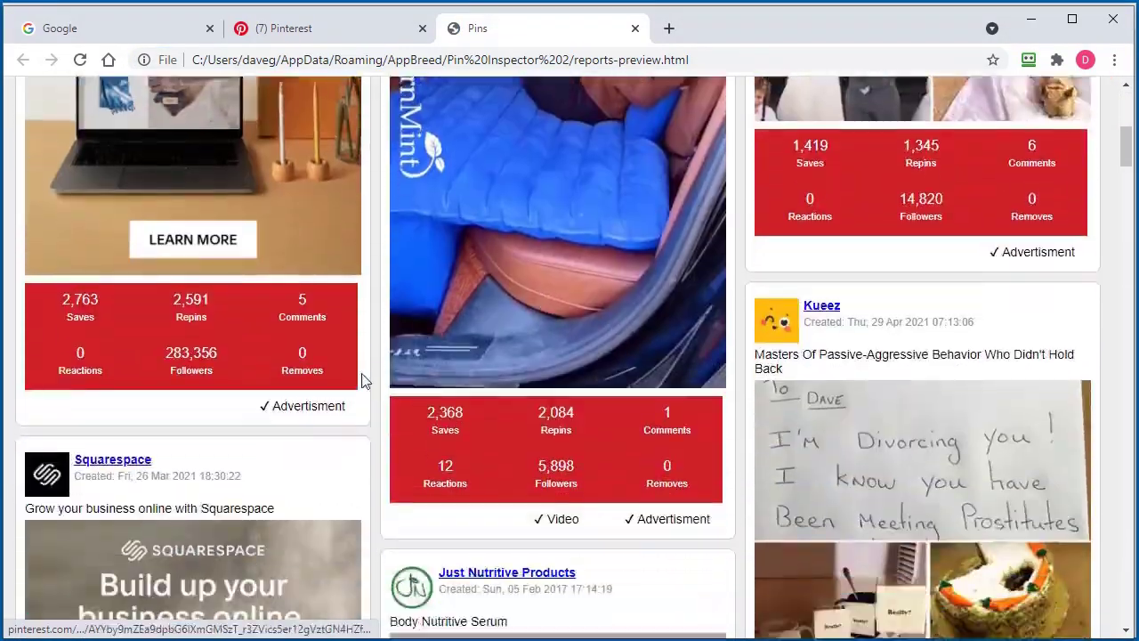
scroll(931, 367, "down", 20)
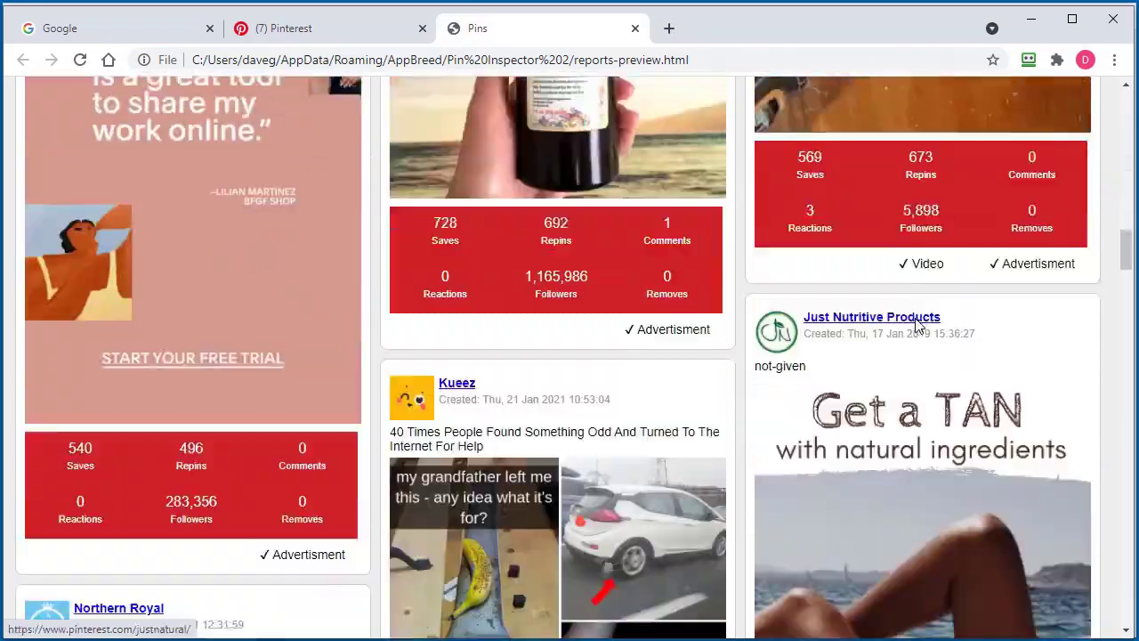
scroll(890, 347, "down", 2)
key("Home")
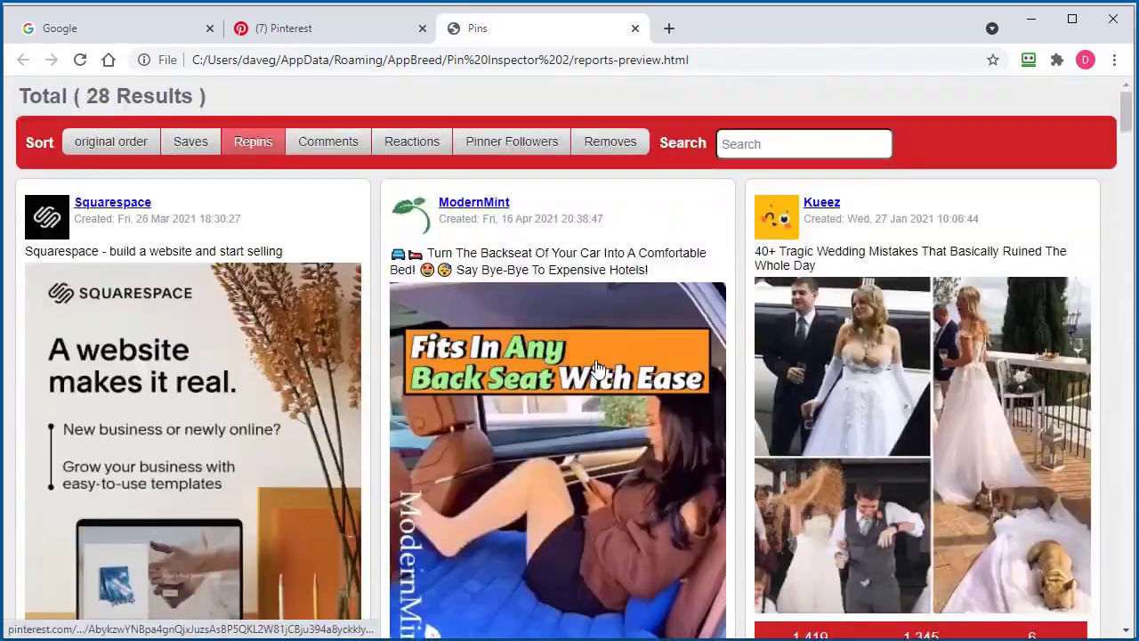
scroll(249, 381, "down", 3)
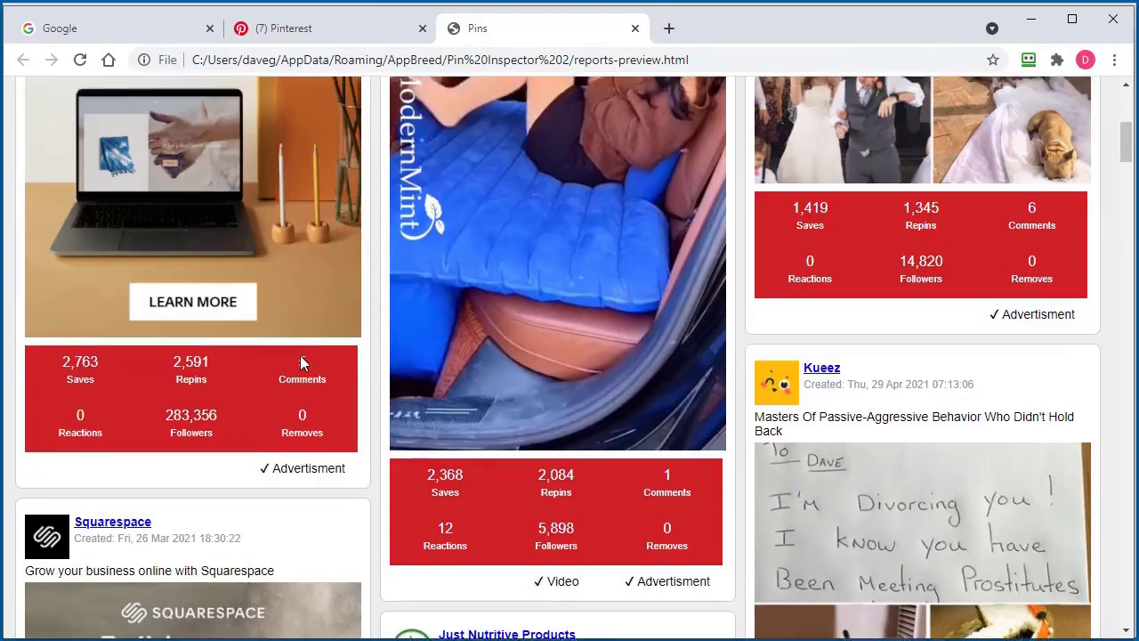
key("Home")
left_click(1030, 18)
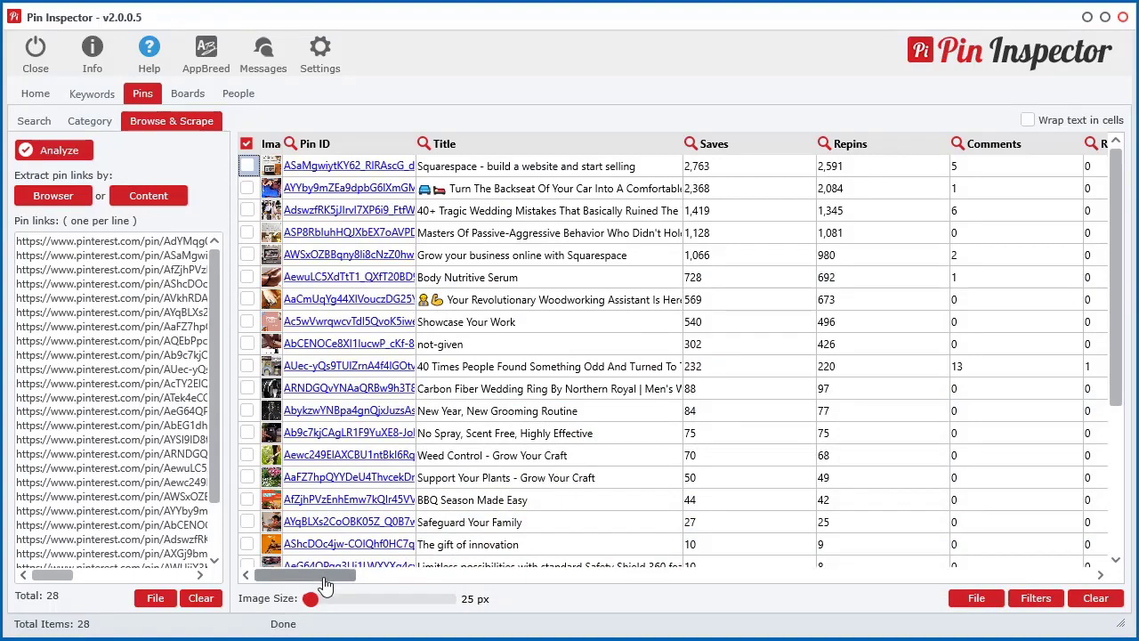
Scroll the pin table to the Promoter columns, check the File options, then scroll back left.
mouse_move(325, 583)
left_mouse_down()
mouse_move(427, 579)
mouse_move(308, 579)
left_mouse_up()
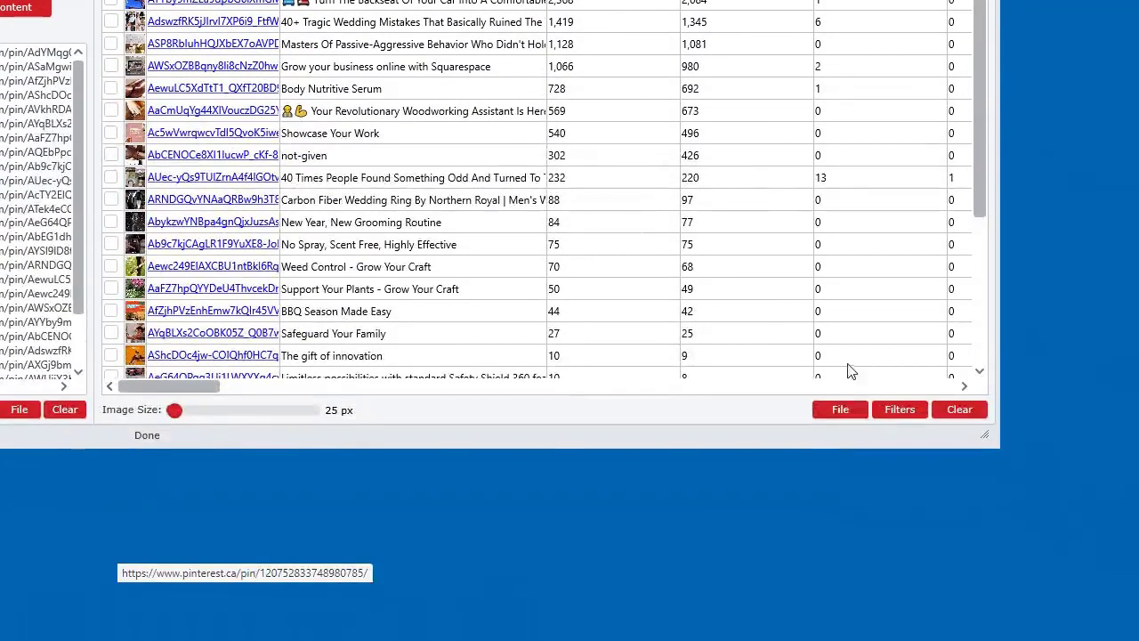
left_click(840, 410)
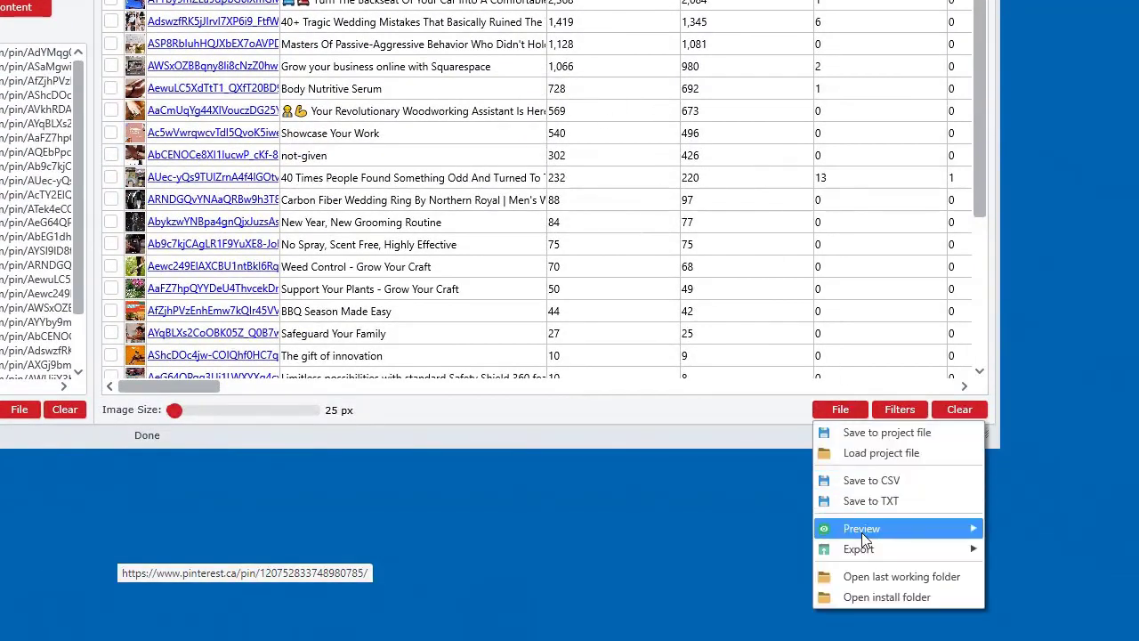
mouse_move(861, 532)
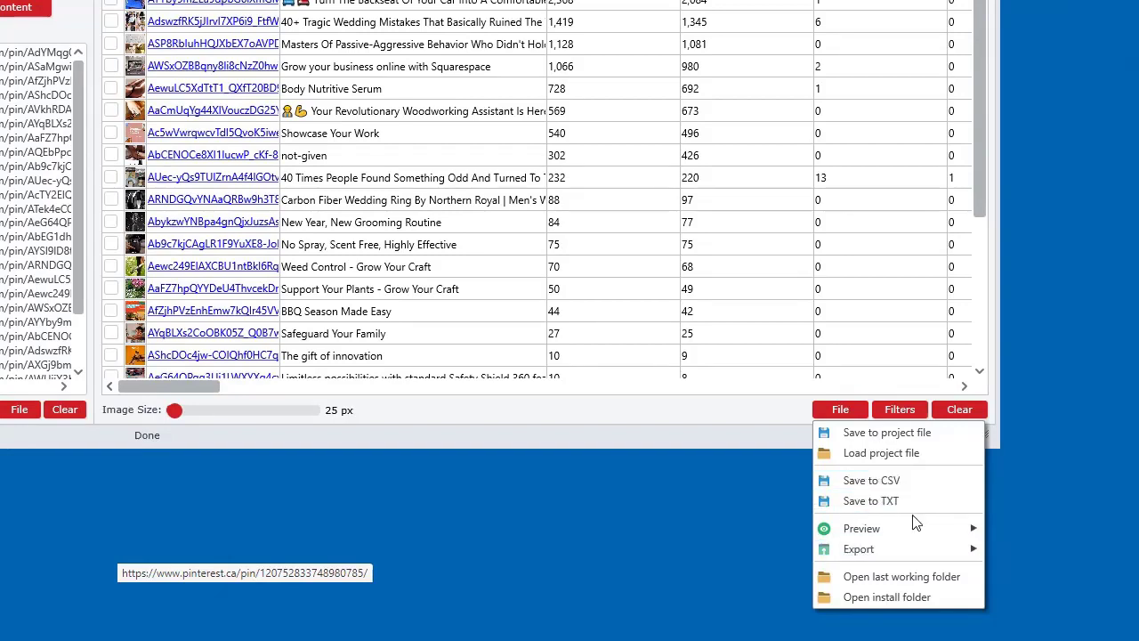
key("Escape")
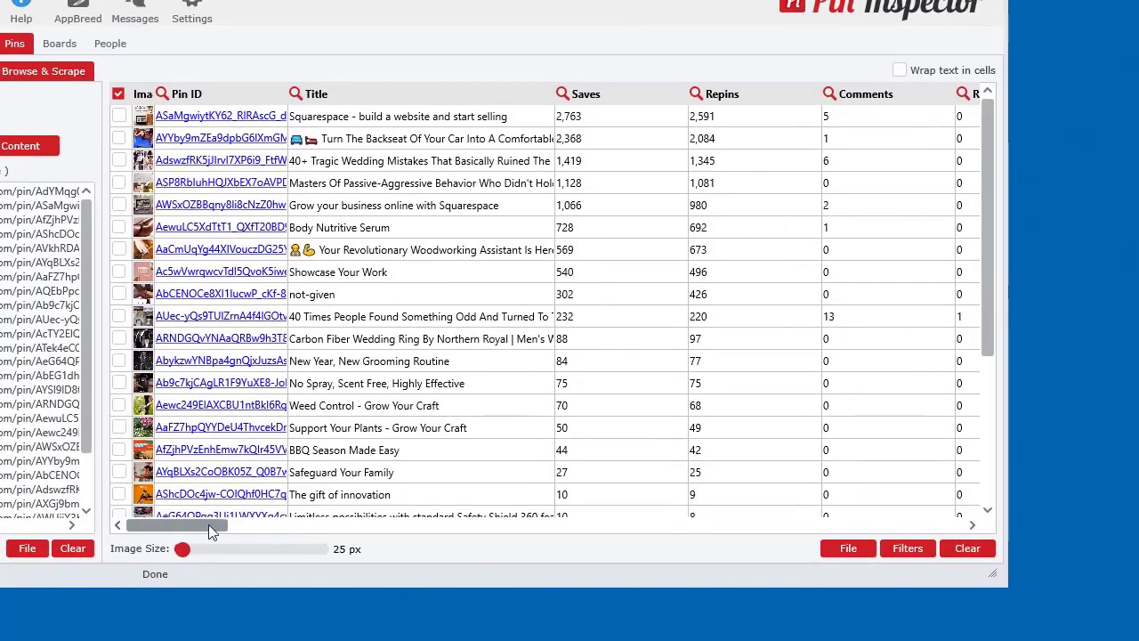
left_click_drag(200, 385, 944, 396)
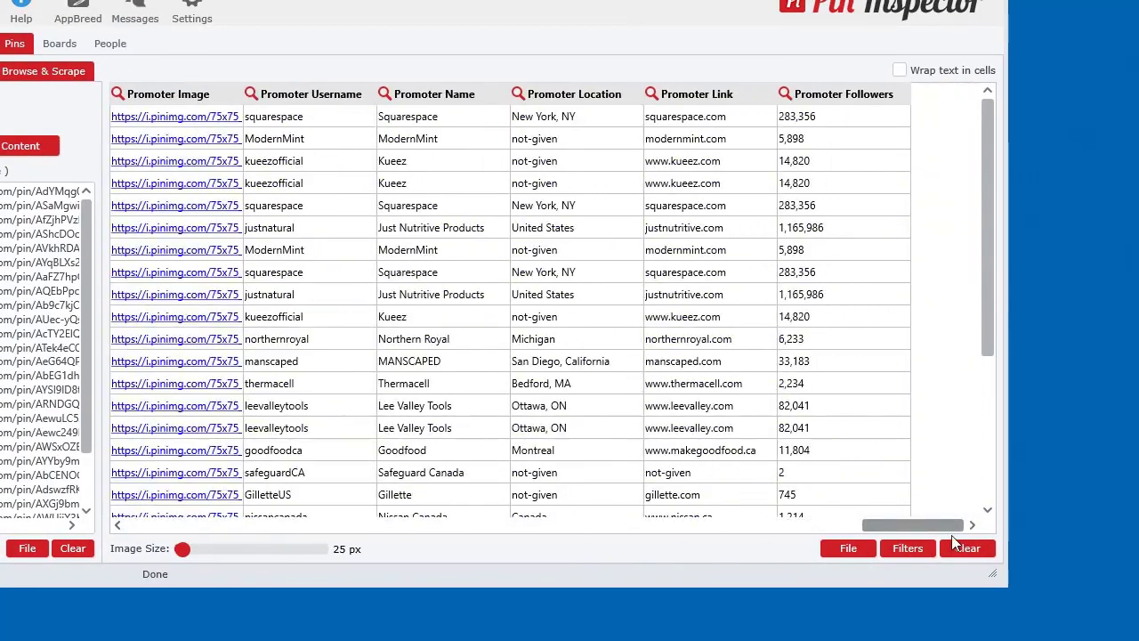
left_click_drag(952, 535, 219, 534)
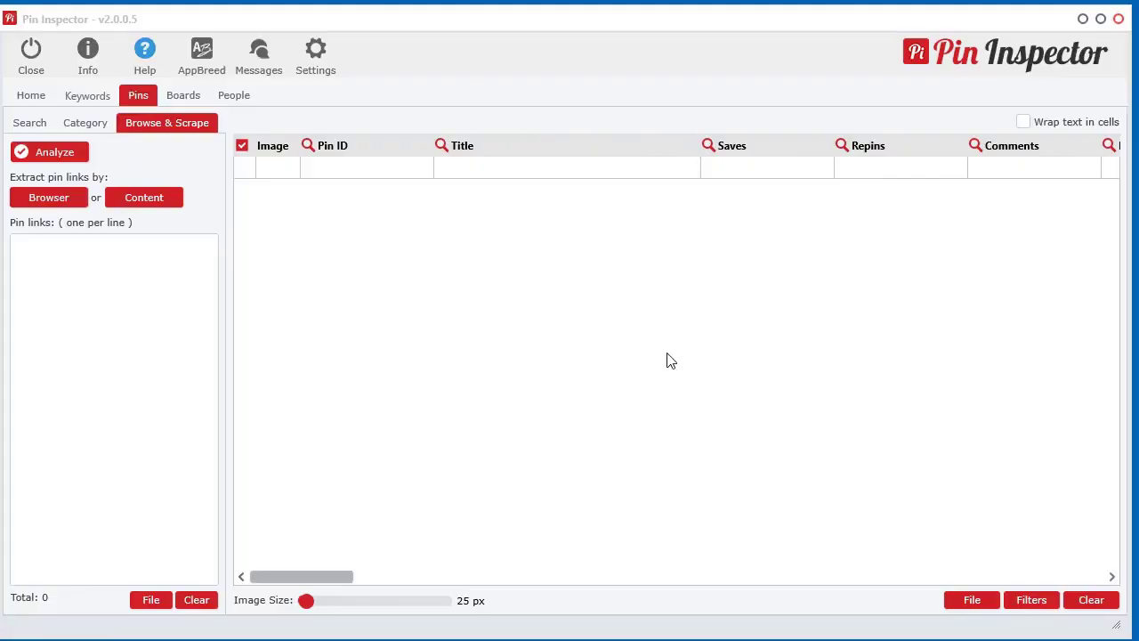
Load the Google Pinterest Pin Search bookmark's site:pinterest.com/pin/ results in the built-in browser.
left_click(59, 199)
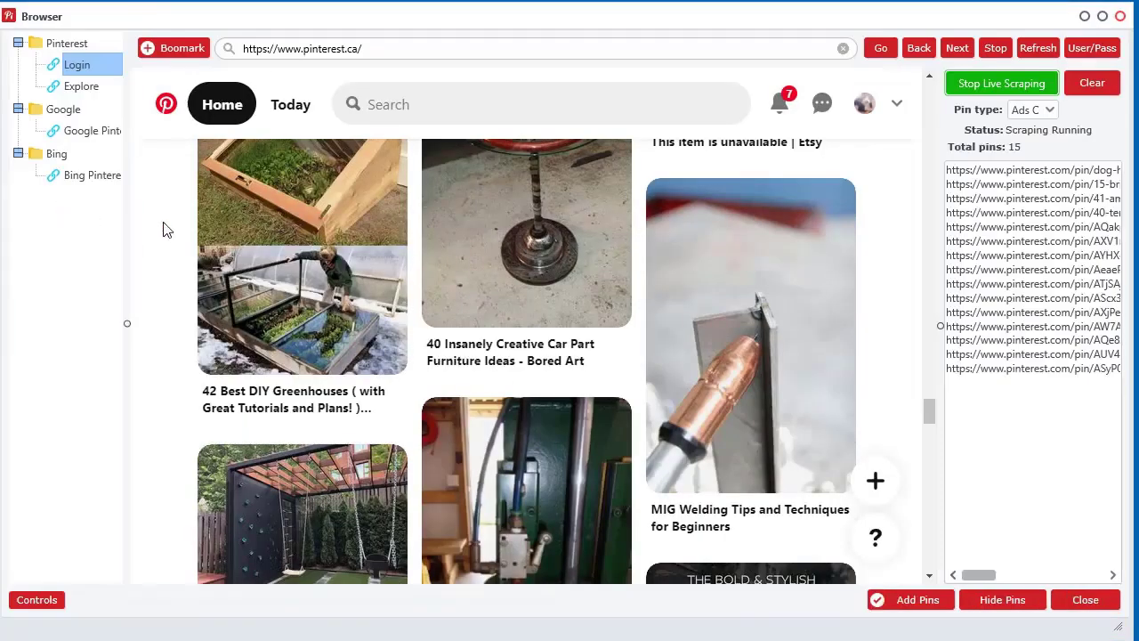
left_click_drag(128, 326, 235, 338)
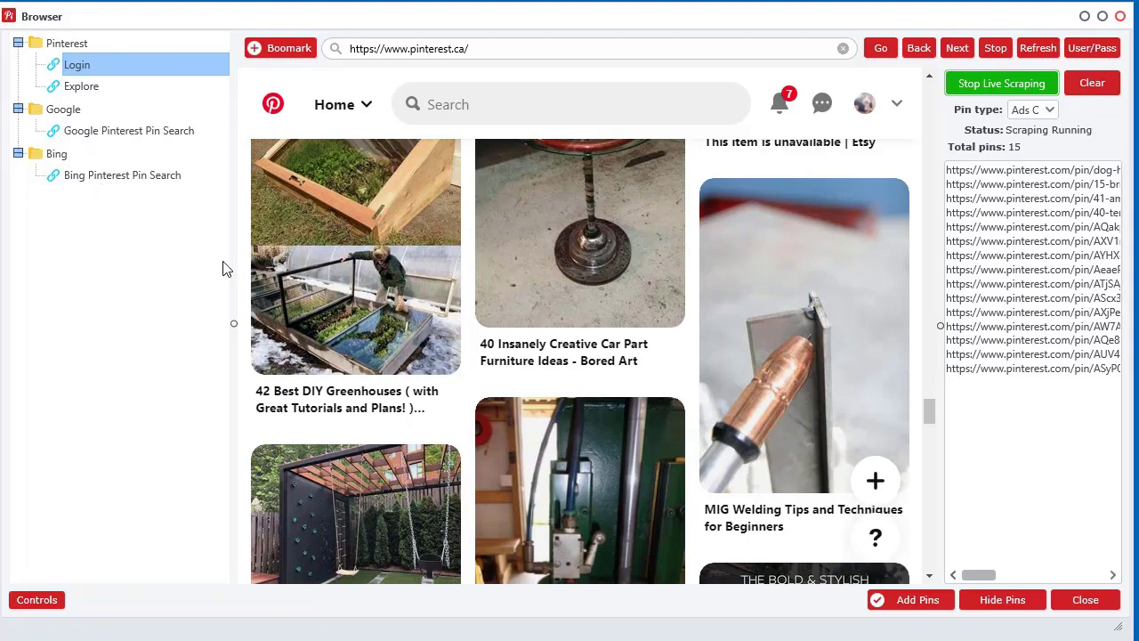
left_click(113, 134)
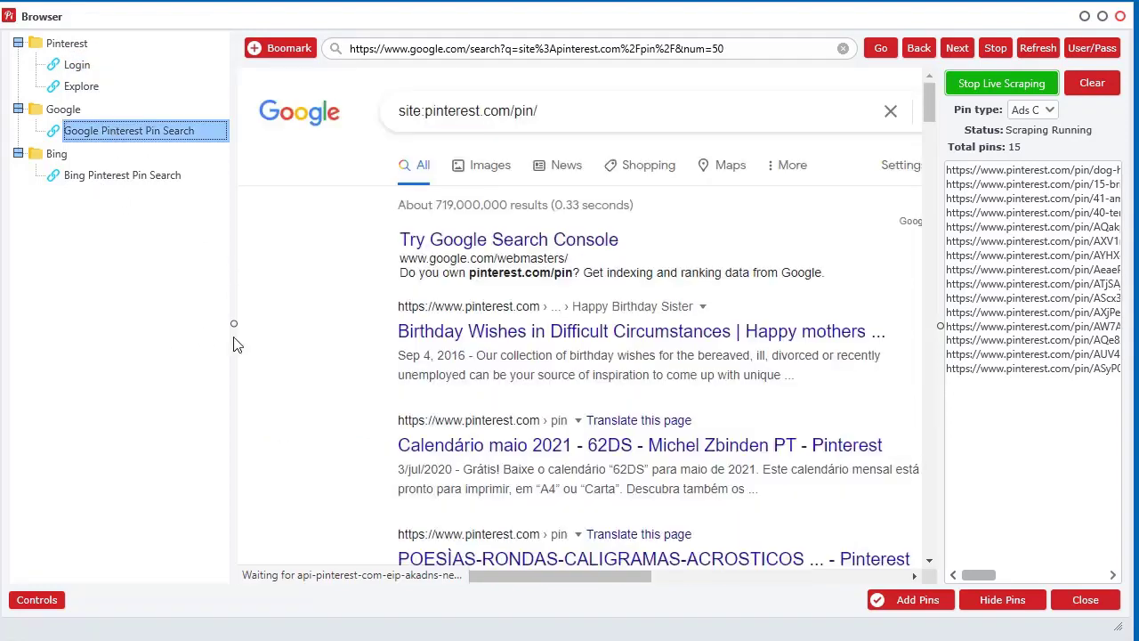
left_click_drag(232, 324, 162, 333)
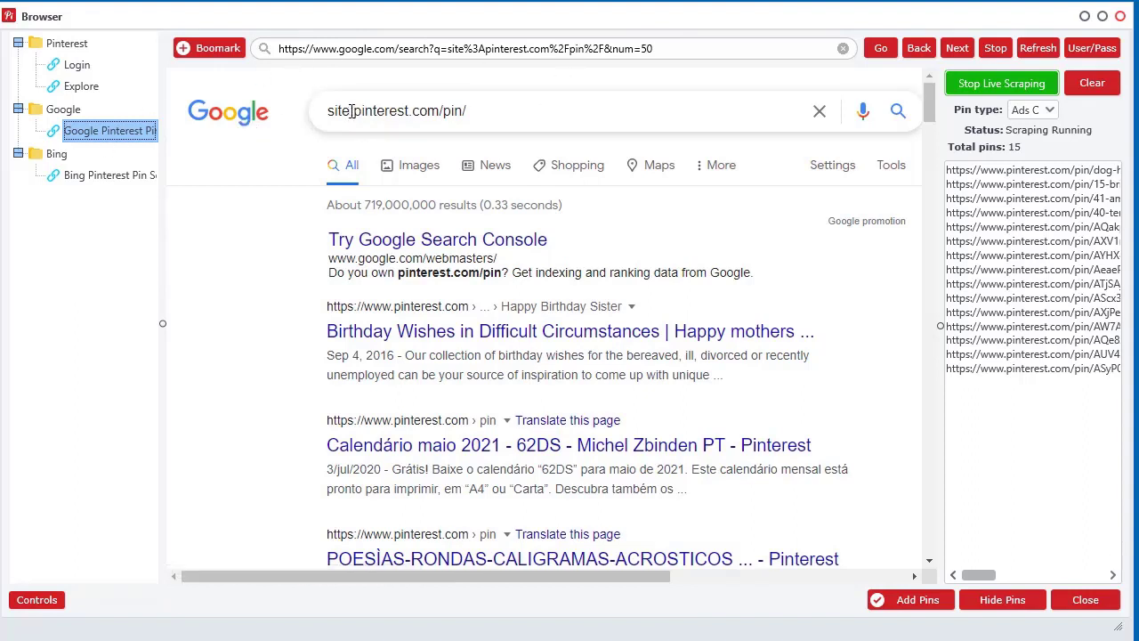
left_click_drag(328, 110, 354, 110)
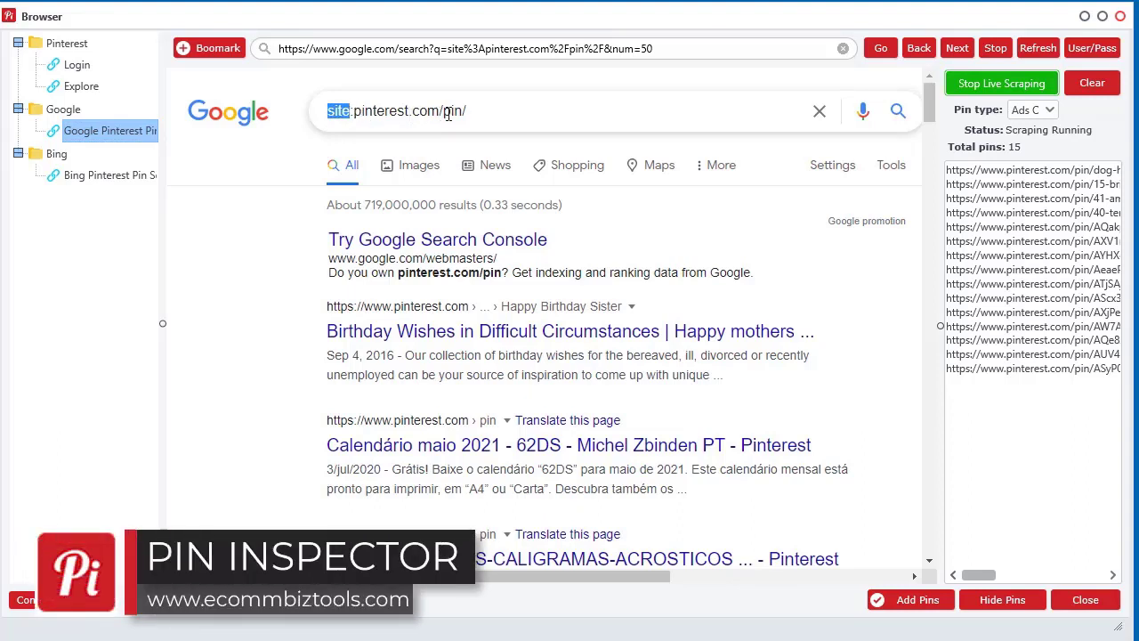
left_click(236, 253)
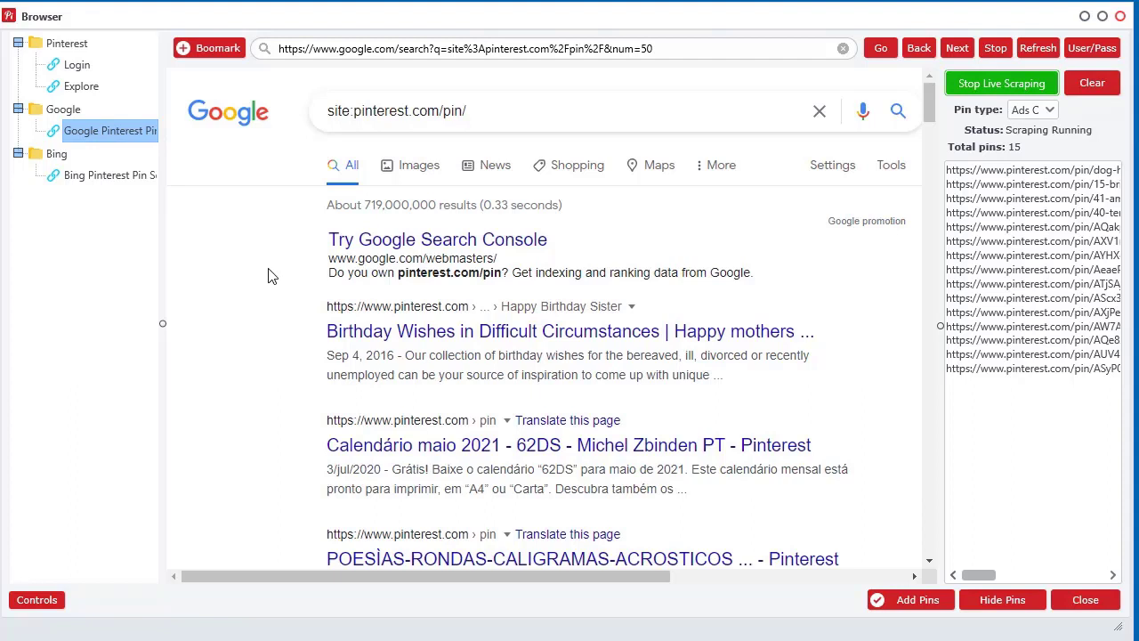
Append "cat toy" in quotes to the site:pinterest.com/pin/ Google query and search.
left_click(546, 112)
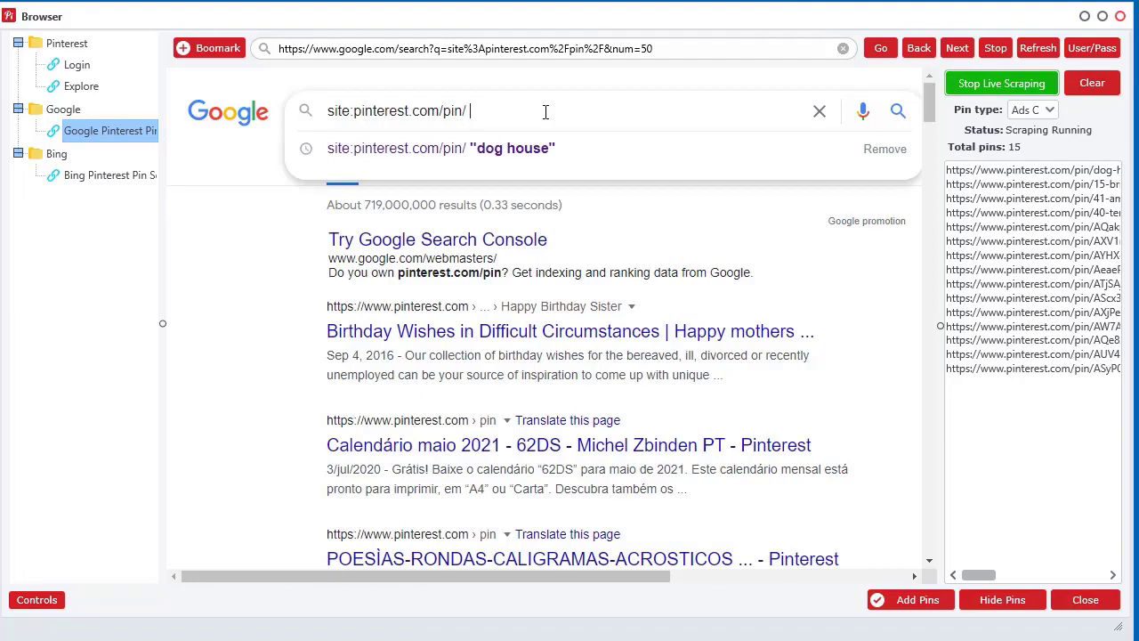
type("\"")
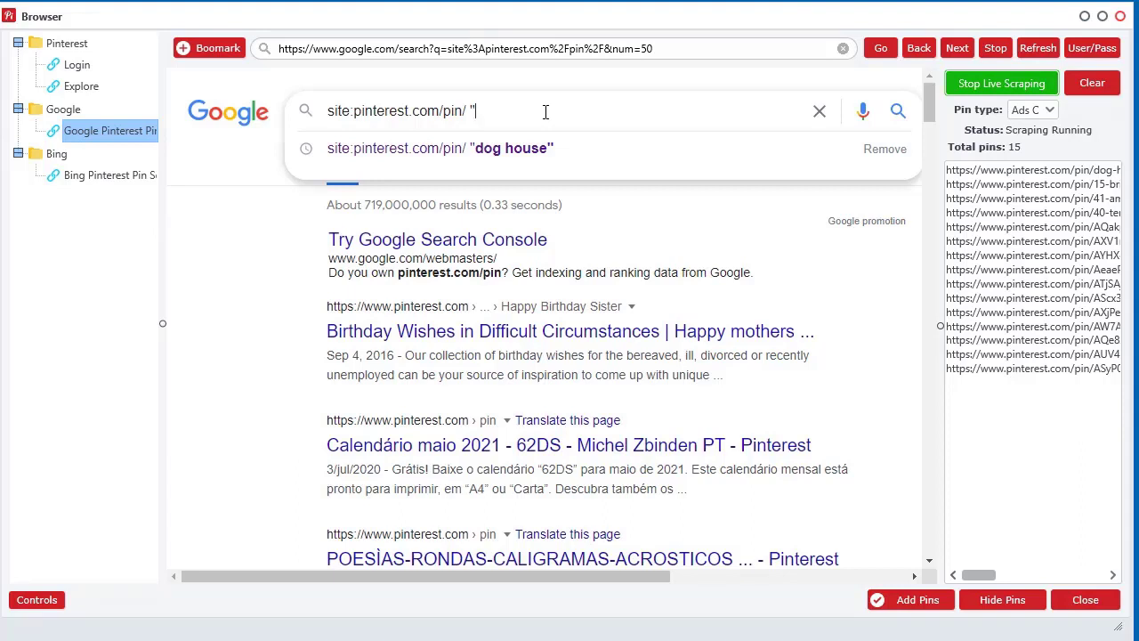
type("cat")
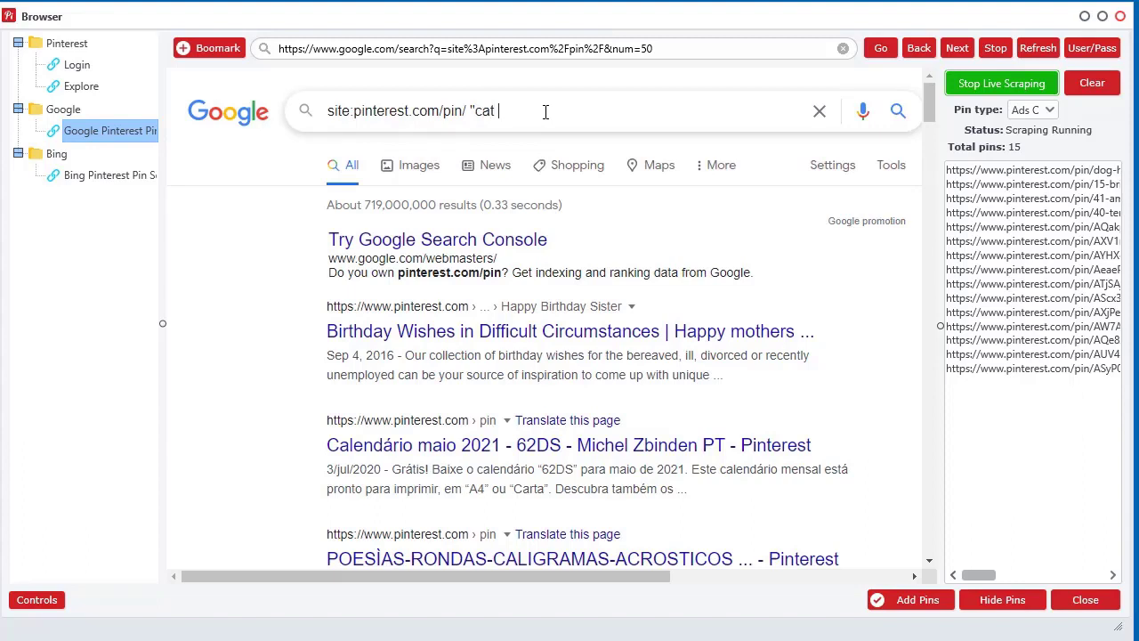
type(" toy\"")
left_click(896, 120)
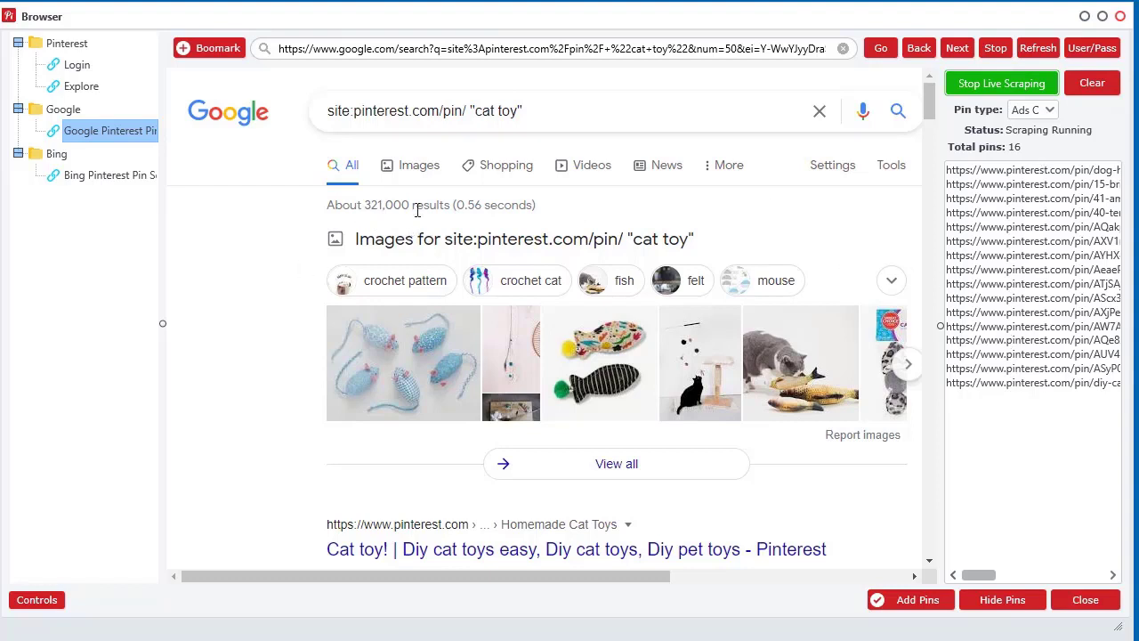
Clear the collected pin links and set the pin type to Pins and Ads.
left_click(1089, 88)
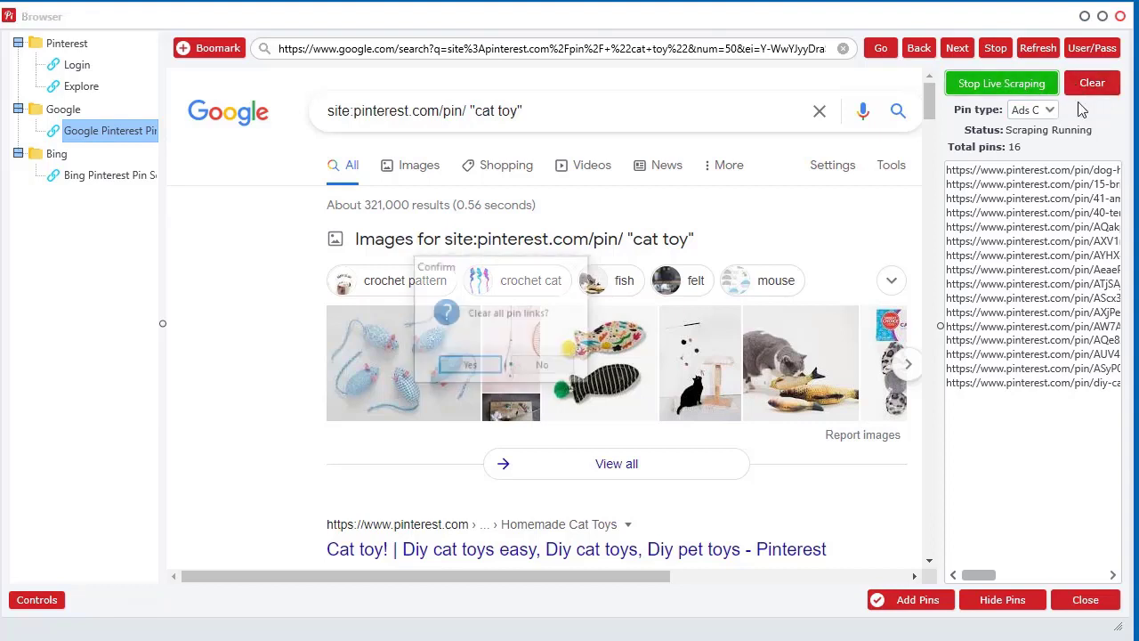
key("Return")
left_click(1050, 109)
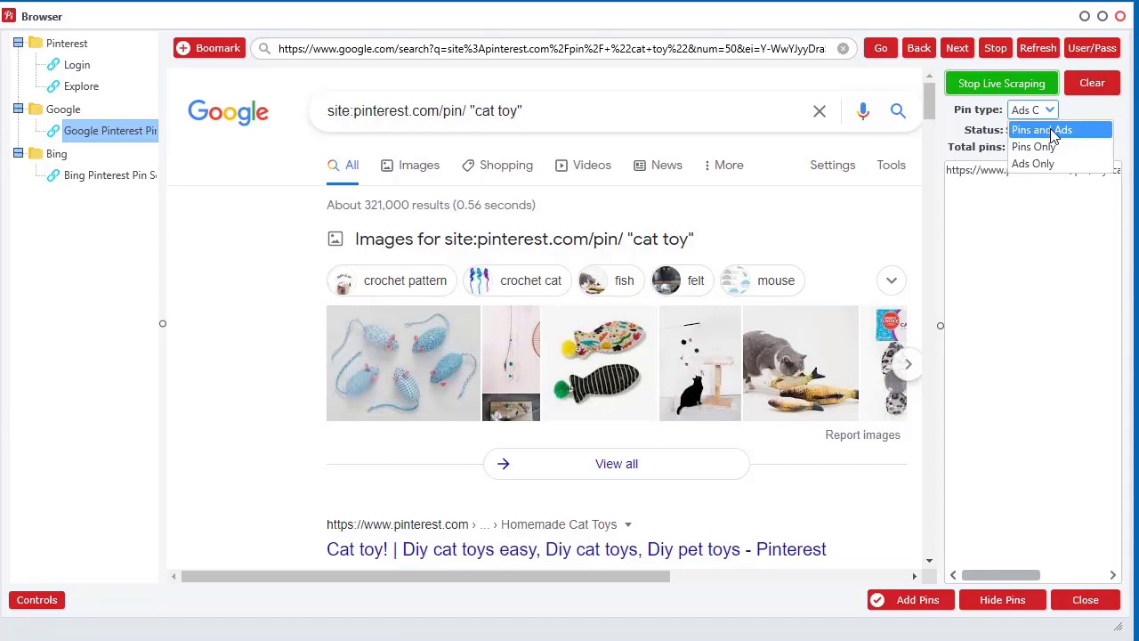
left_click(1055, 130)
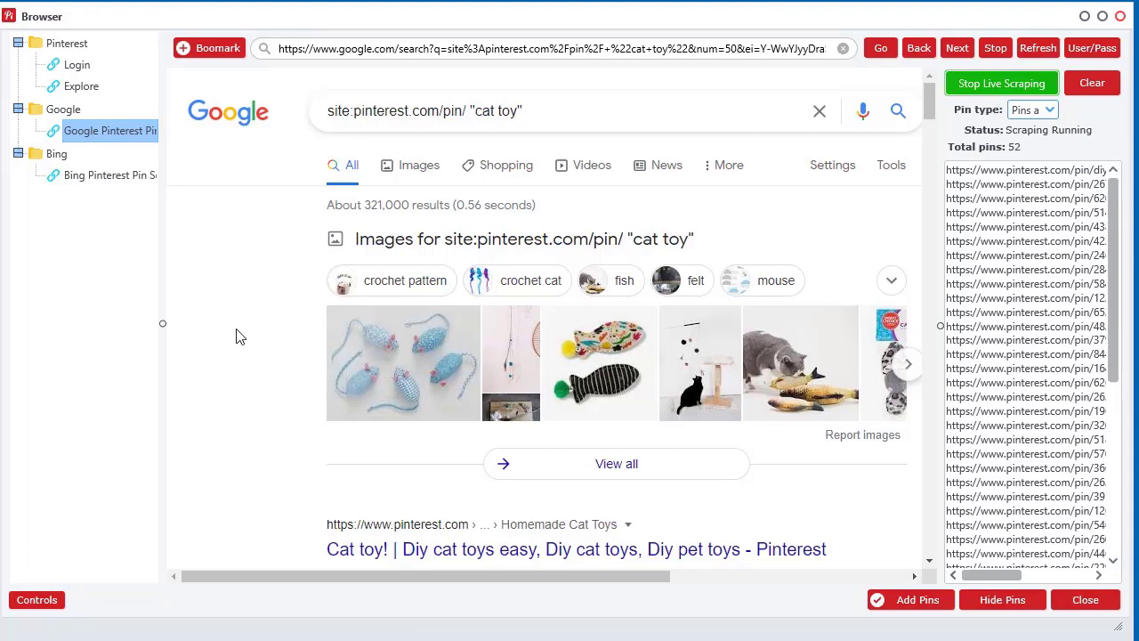
left_click(1029, 110)
left_click(1033, 115)
Page through Google results pages 2 and 3, then add the 149 collected pin links.
left_click_drag(928, 109, 929, 539)
left_click(715, 430)
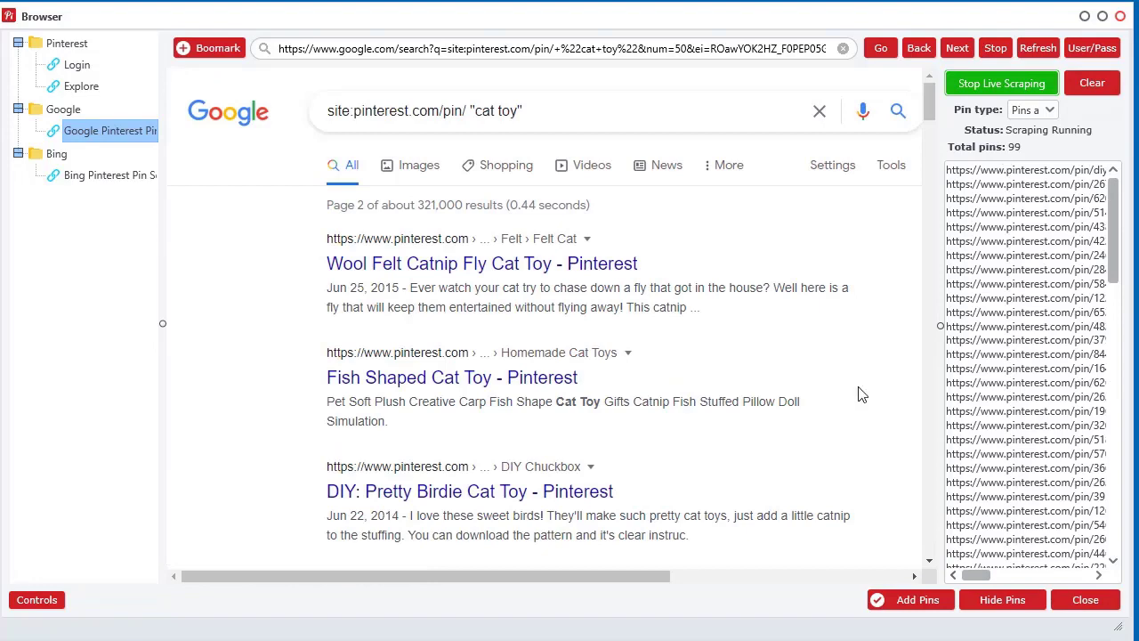
left_click_drag(930, 107, 911, 488)
scroll(911, 488, "down", 5)
left_click(743, 429)
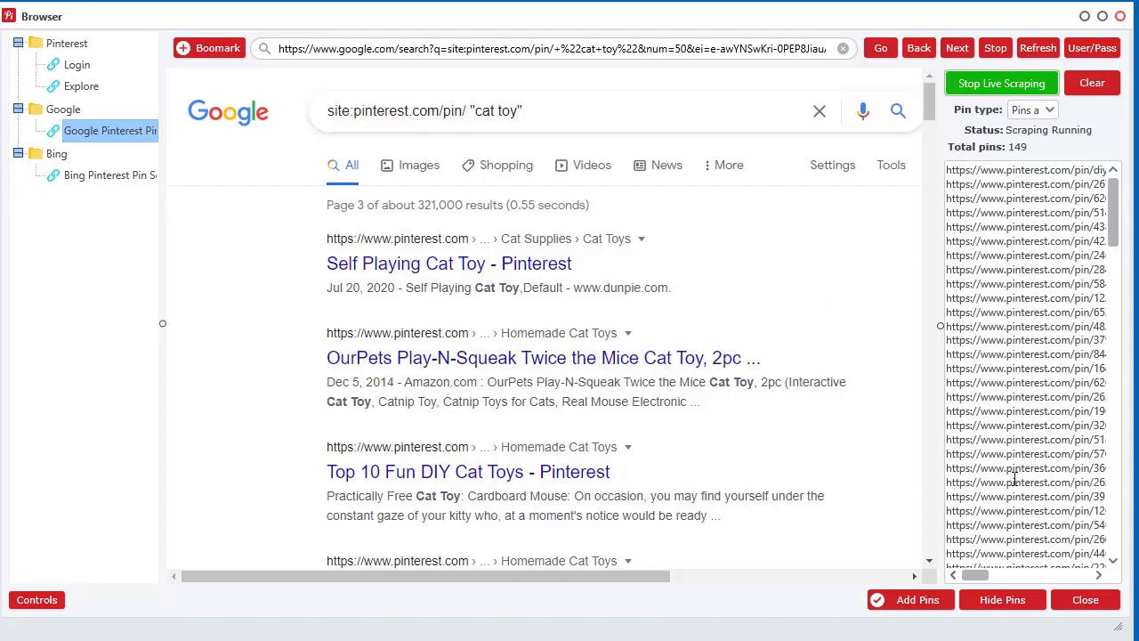
left_click(946, 600)
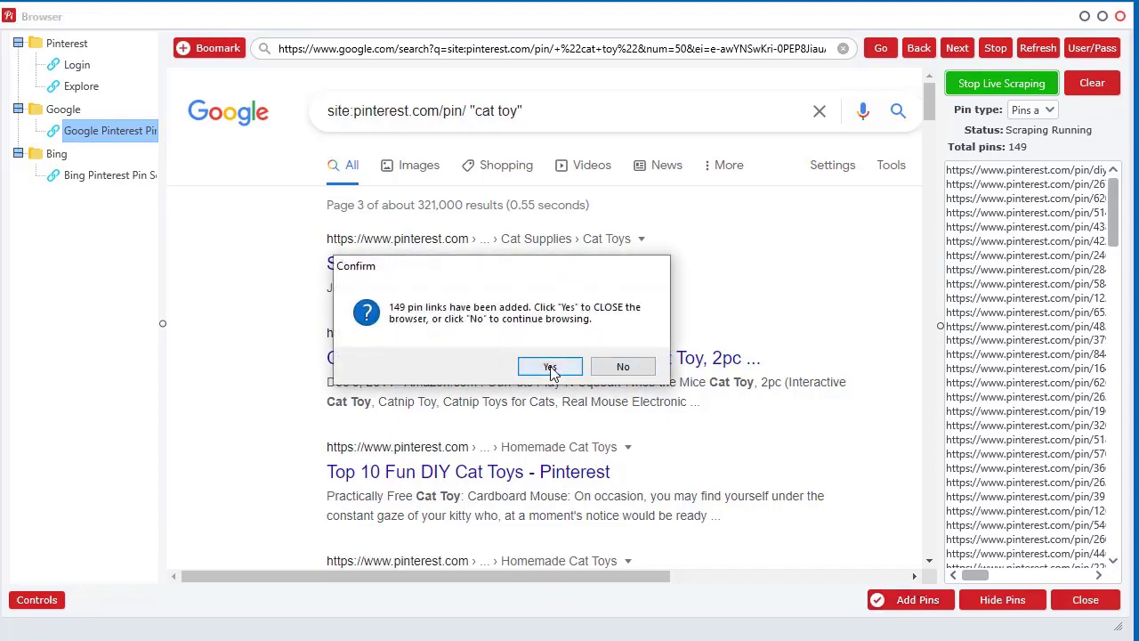
Close the browser and sort the pin table by Saves, most-saved first.
left_click(548, 365)
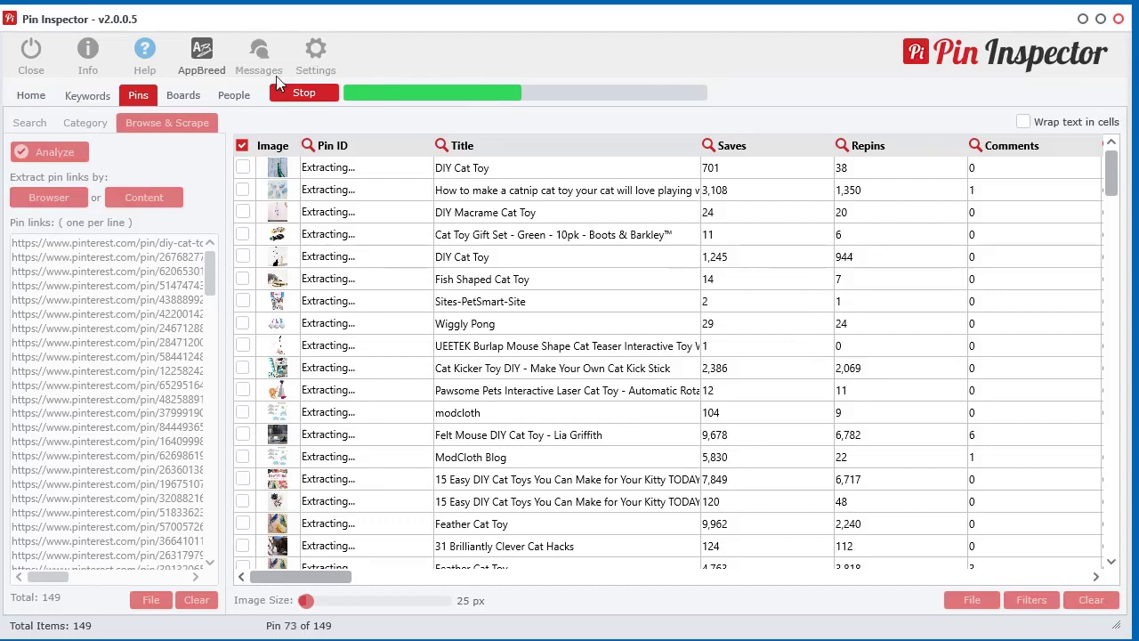
left_click(300, 94)
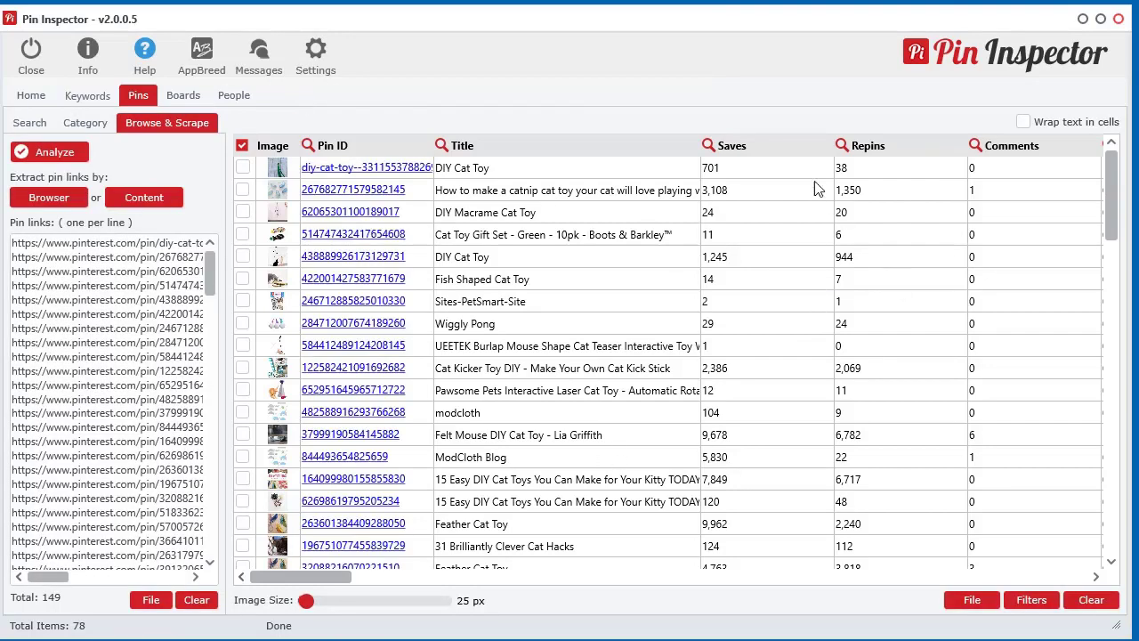
left_click(783, 148)
left_click(783, 149)
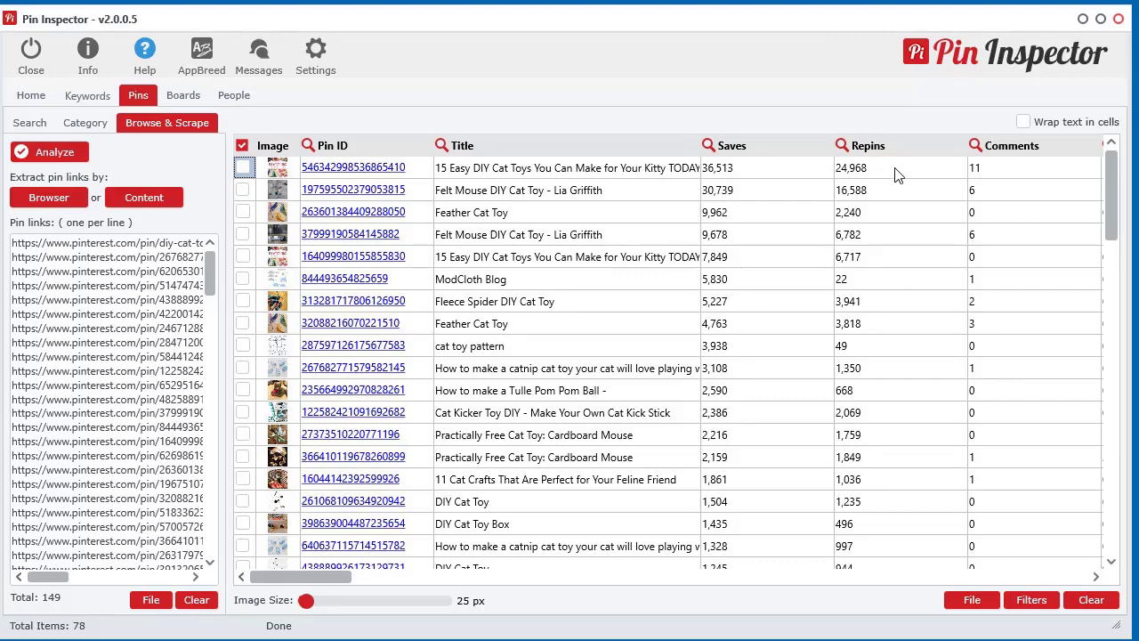
View the top 36,513-save DIY cat toys pin on Pinterest in Chrome, then minimize Chrome.
left_click(390, 169)
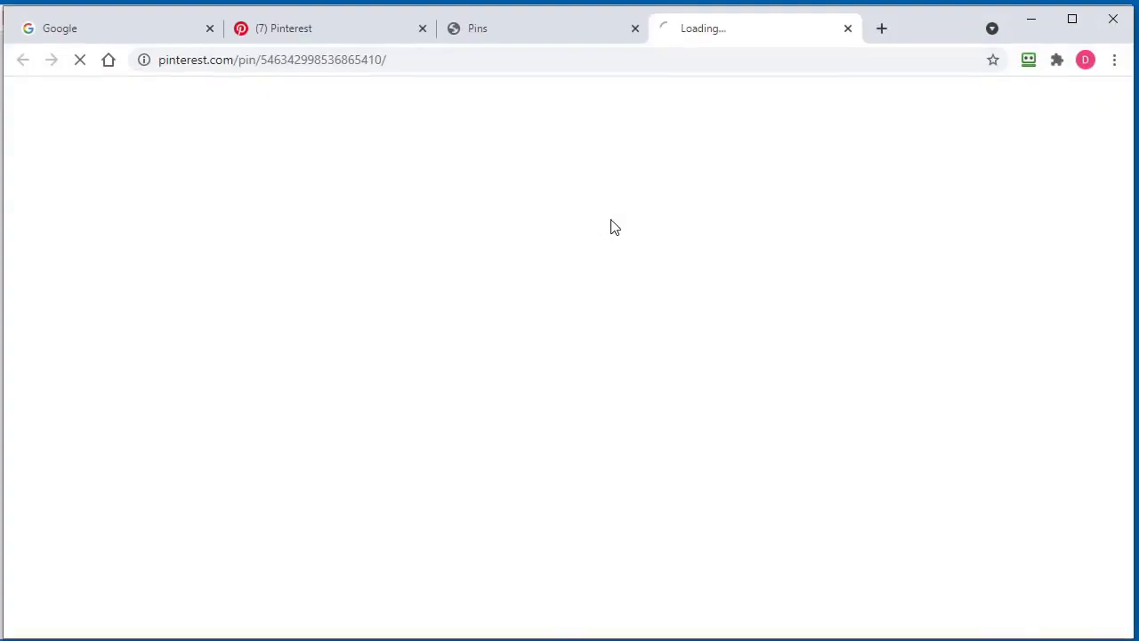
scroll(1036, 341, "down", 6)
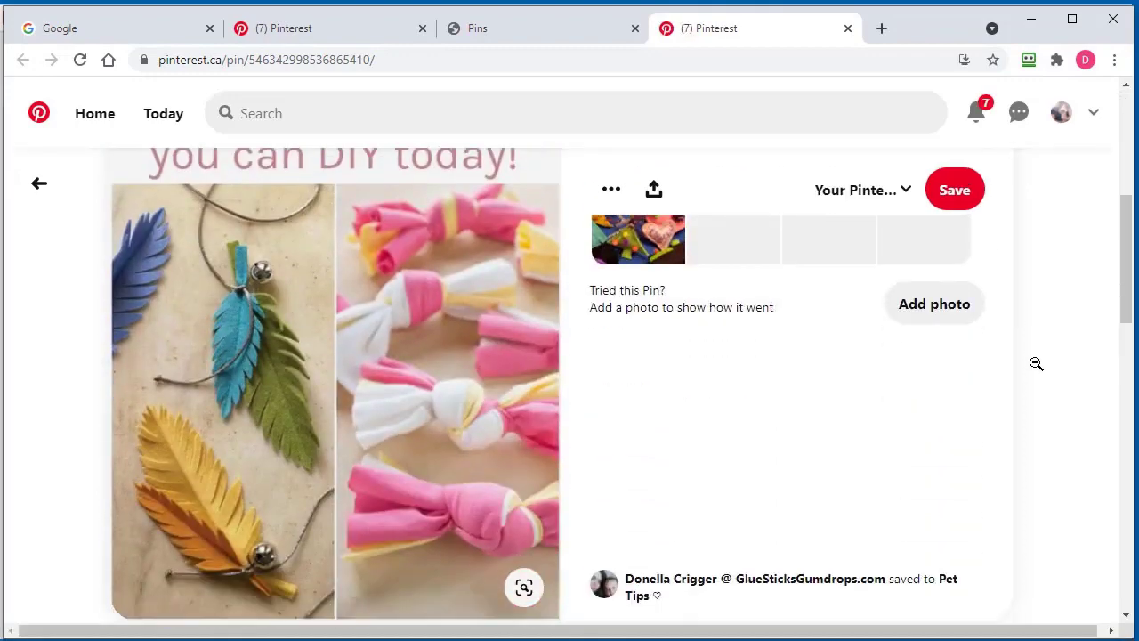
scroll(1035, 372, "up", 5)
scroll(1038, 371, "up", 1)
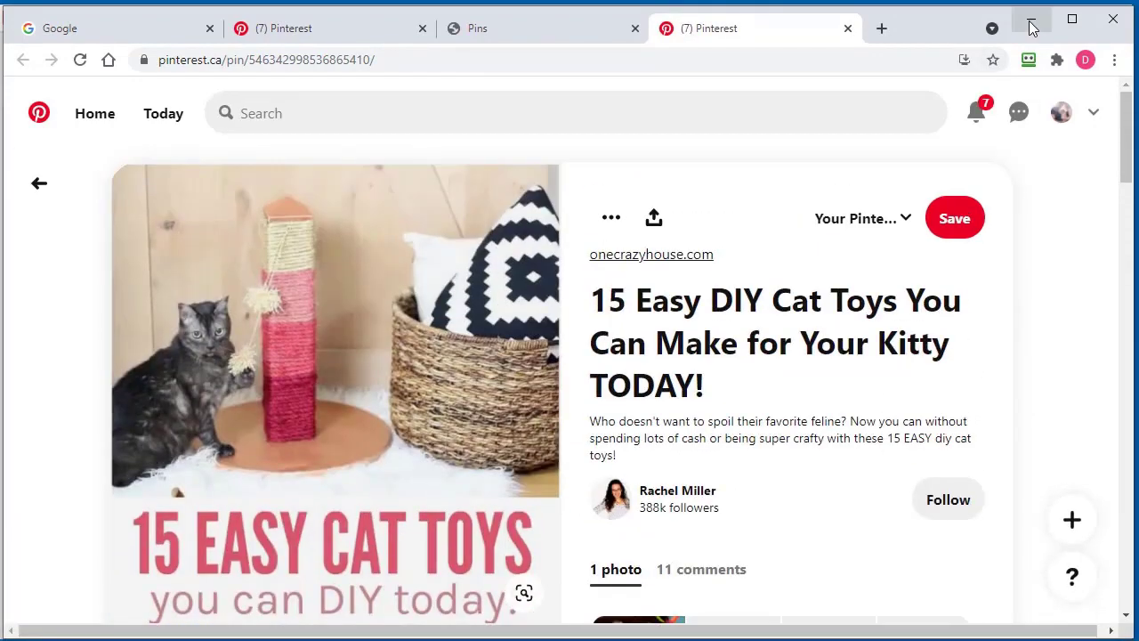
left_click(1031, 20)
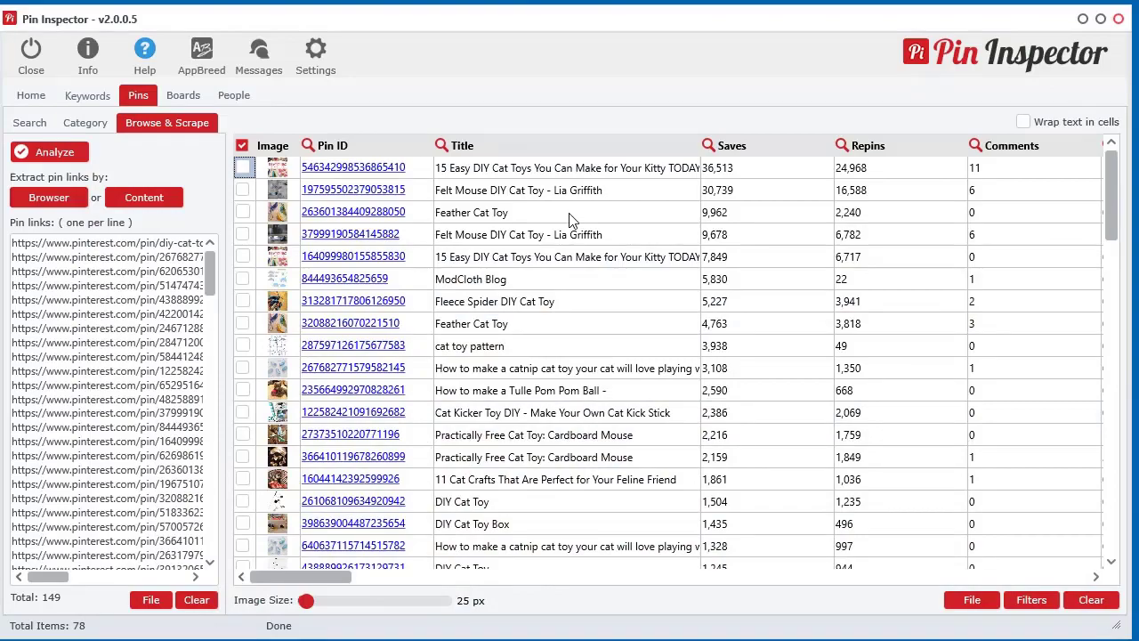
In the built-in browser, stop scraping, clear the pin links, and load the Bing pin search bookmark.
left_click_drag(332, 578, 303, 603)
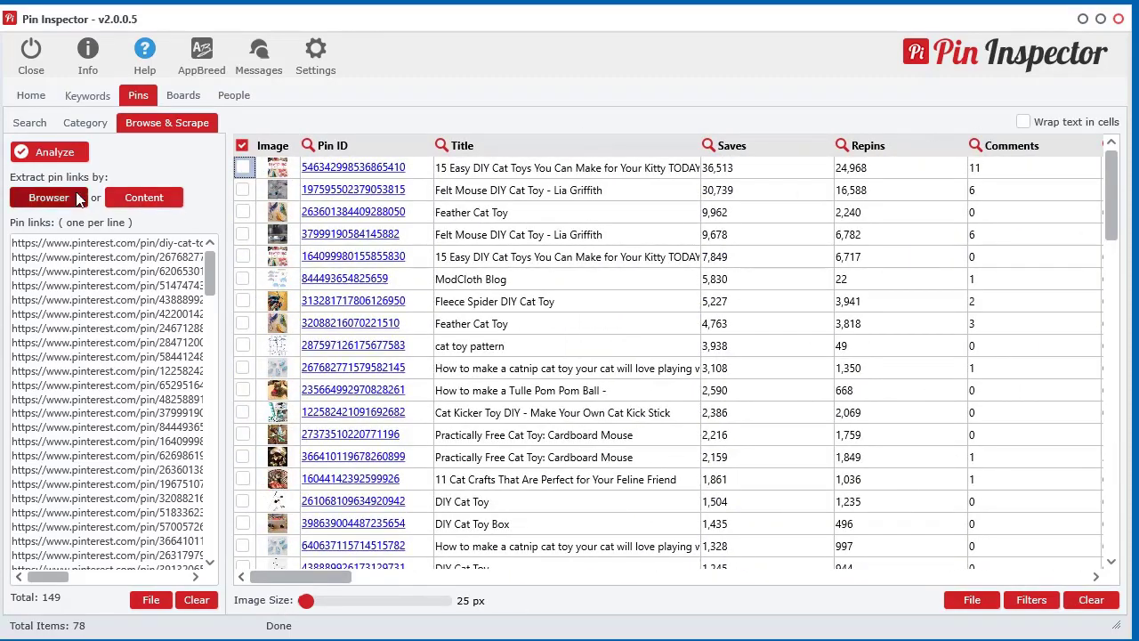
left_click(80, 199)
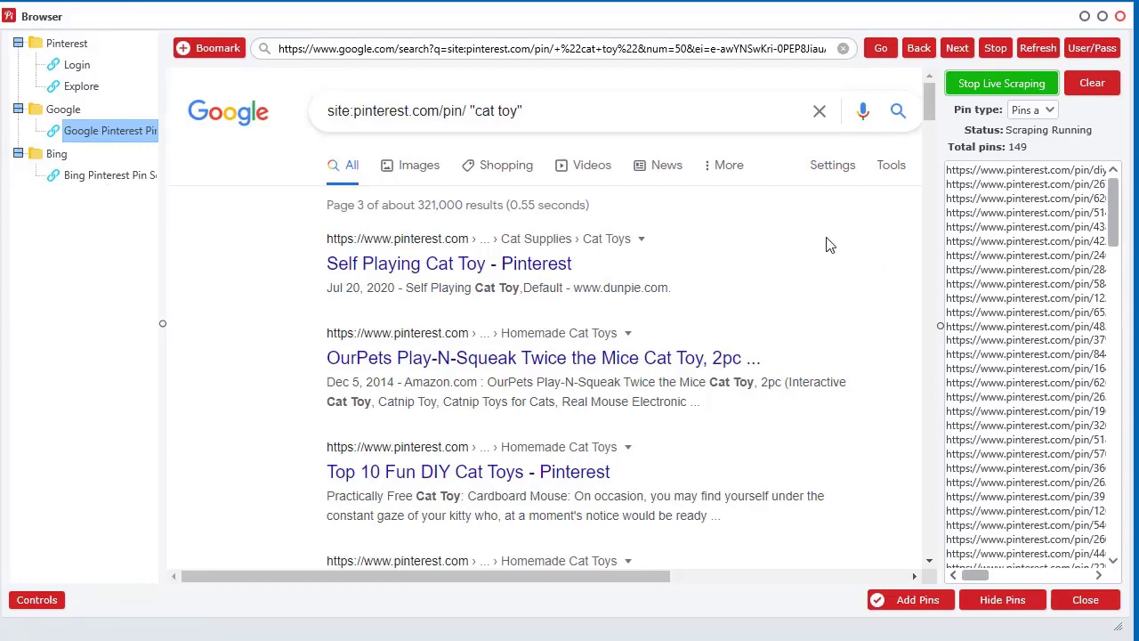
left_click(963, 89)
left_click(1092, 82)
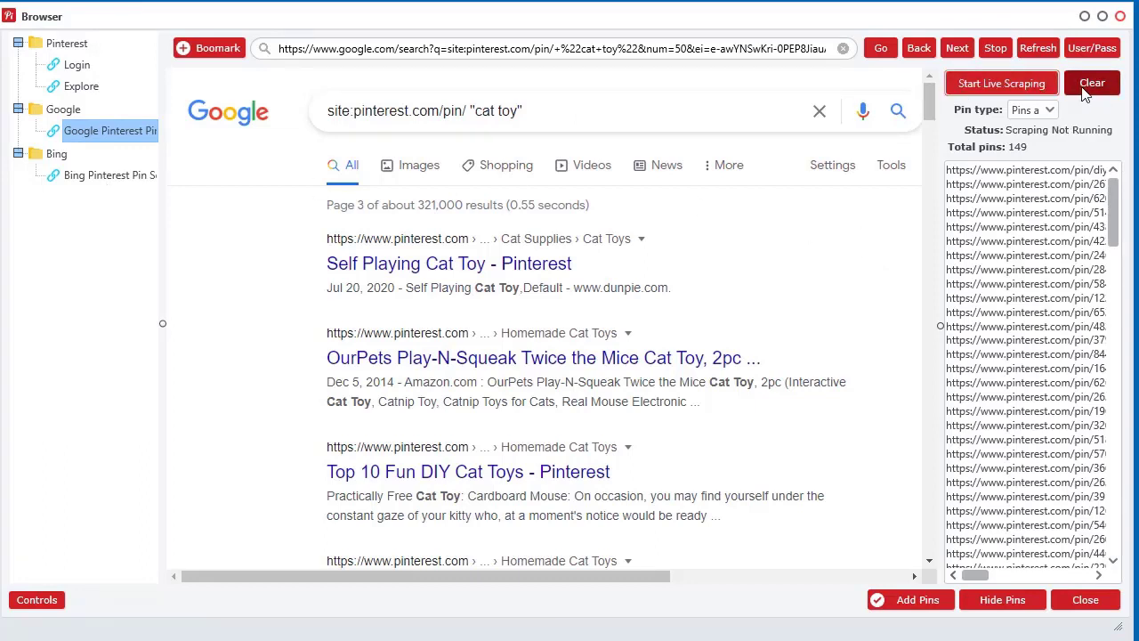
left_click(459, 364)
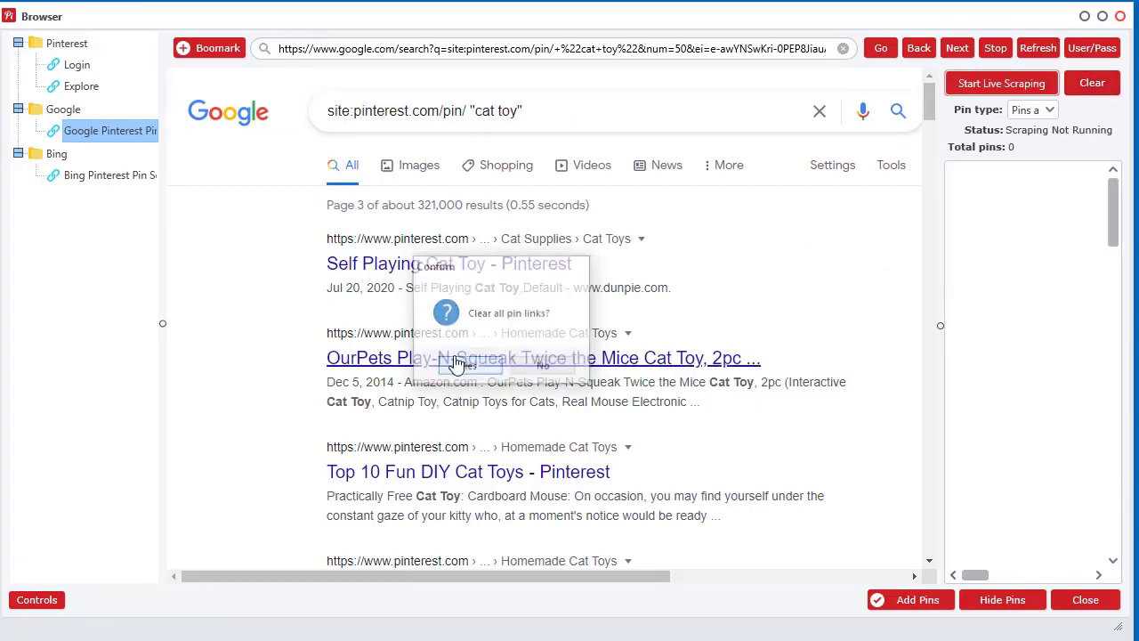
left_click(108, 177)
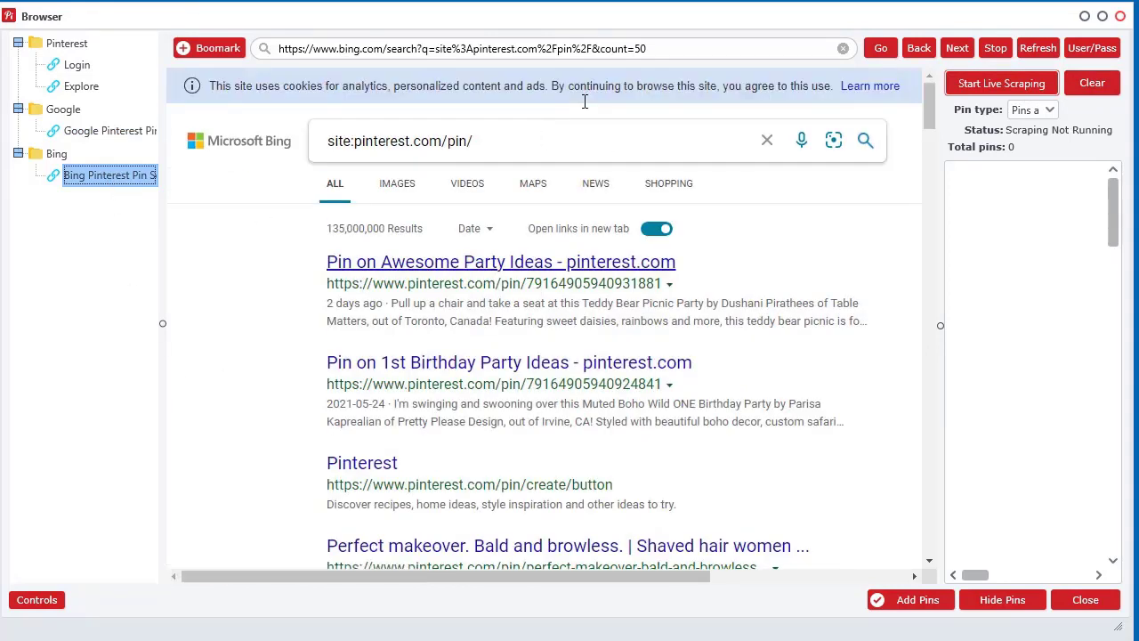
Search Bing for "dog" pins and start live scraping.
left_click(567, 140)
type("\"dog")
key("Return")
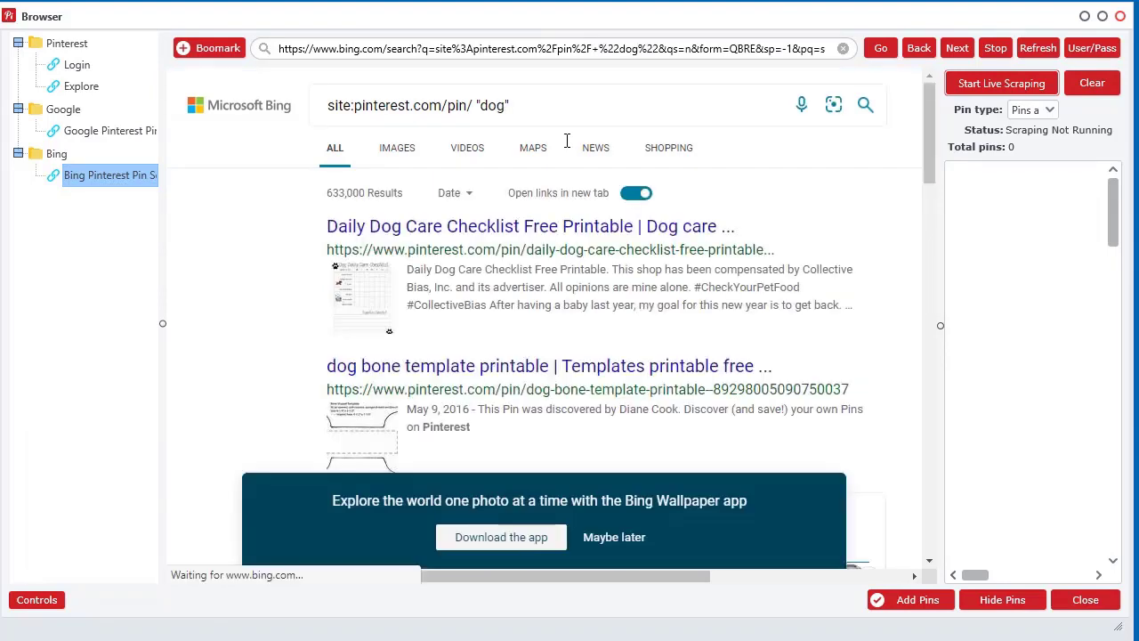
left_click(982, 87)
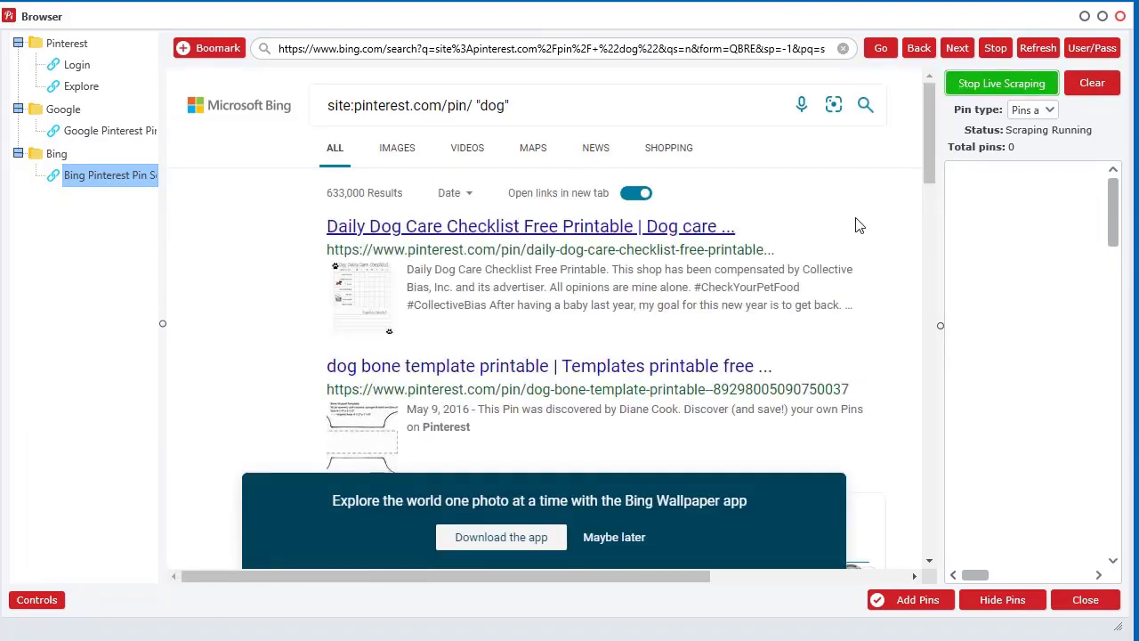
Page through Bing results pages 2–4, then add the 27 scraped dog pins and close the browser.
scroll(852, 343, "down", 15)
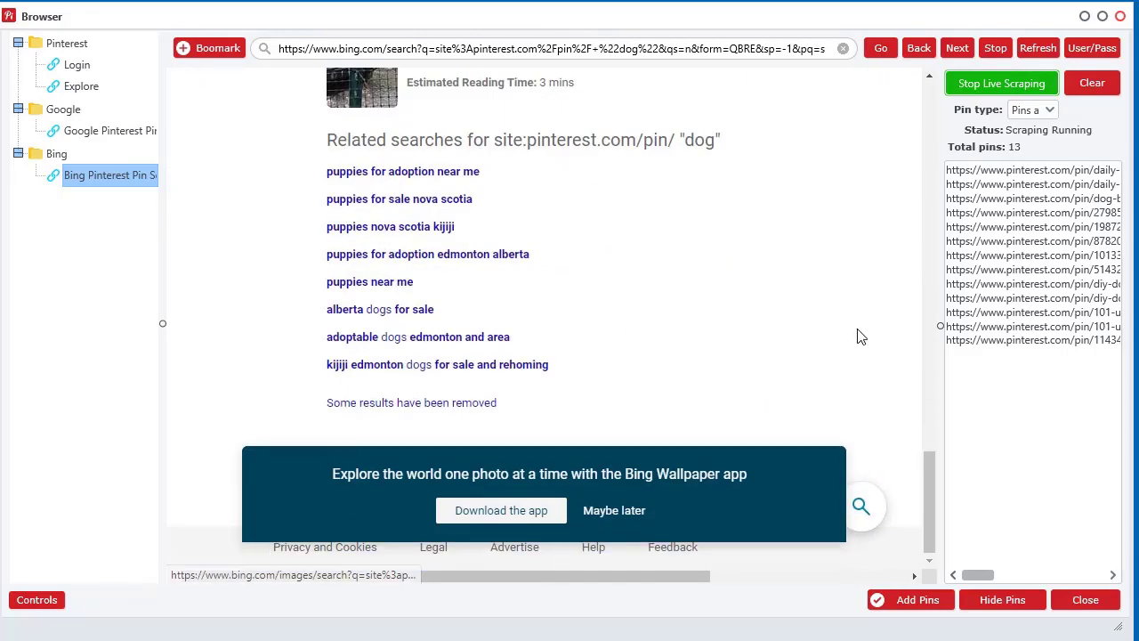
left_click(615, 504)
left_click(623, 479)
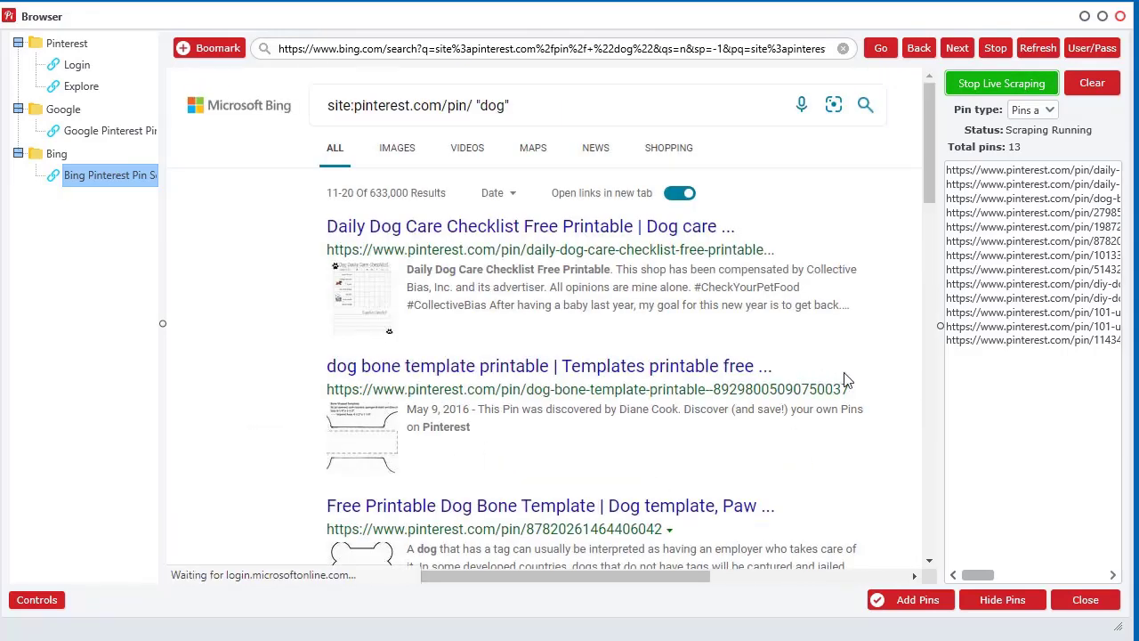
scroll(846, 383, "down", 15)
left_click(721, 461)
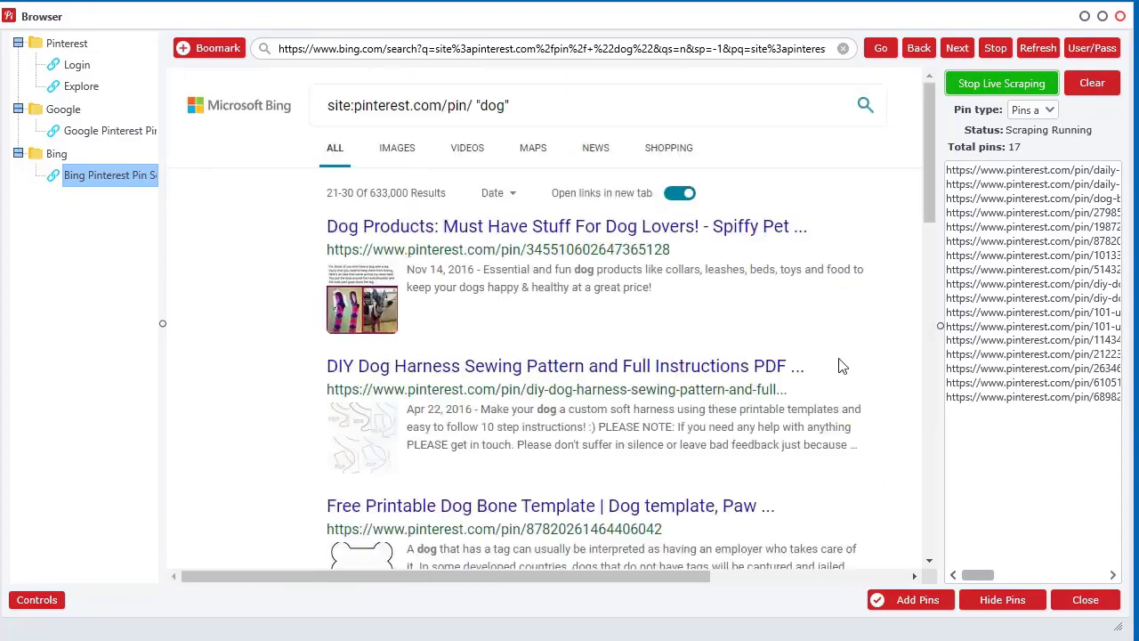
scroll(845, 364, "down", 15)
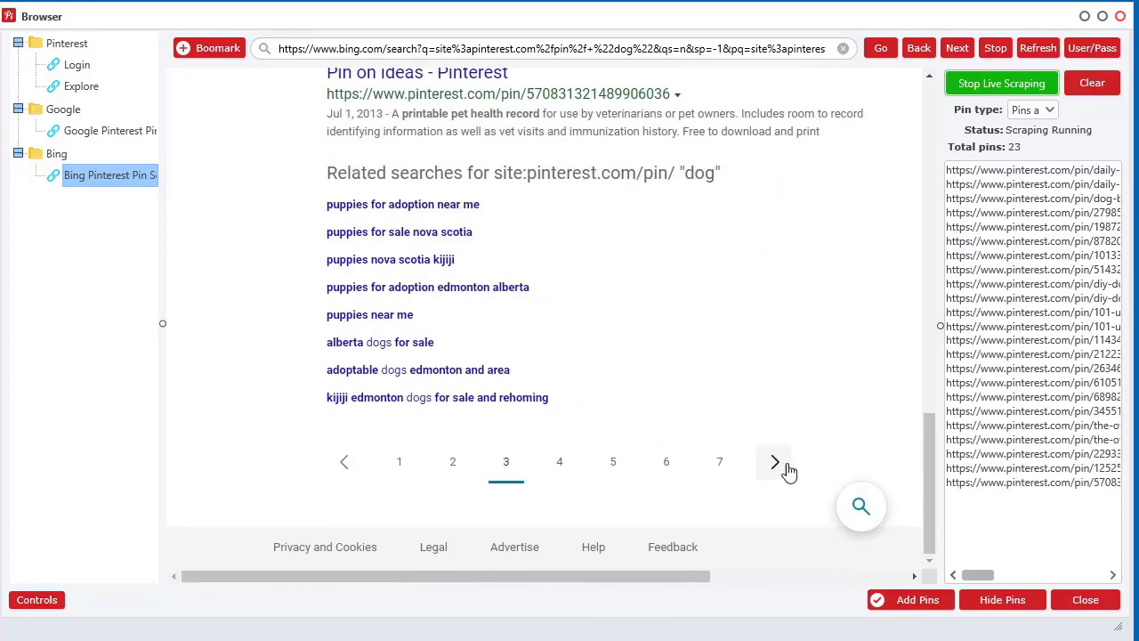
left_click(776, 463)
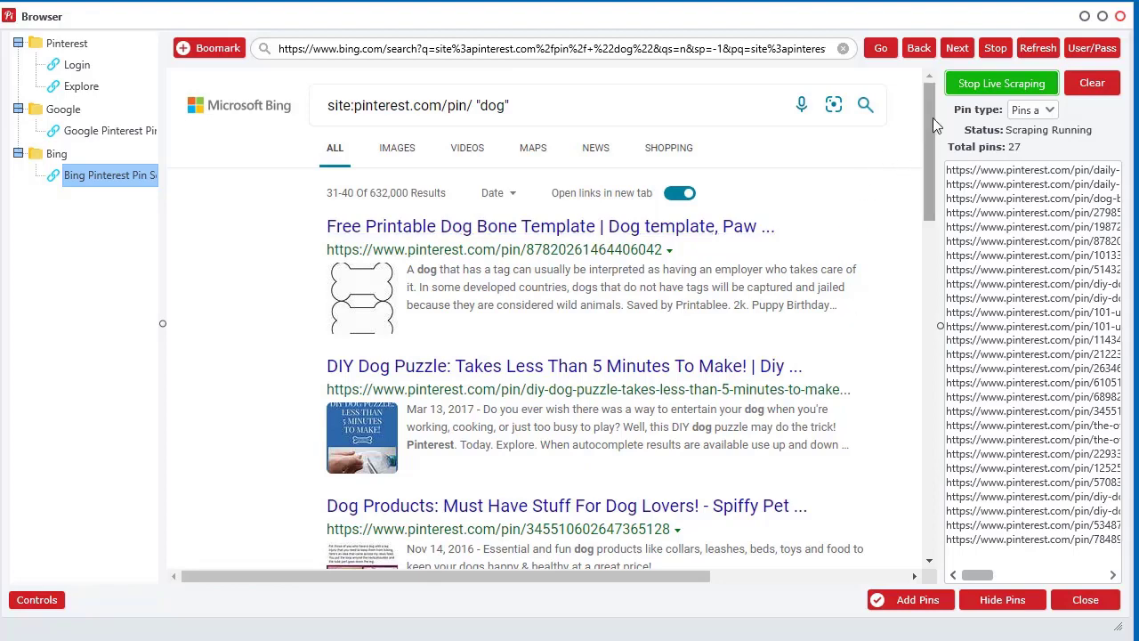
left_click(904, 613)
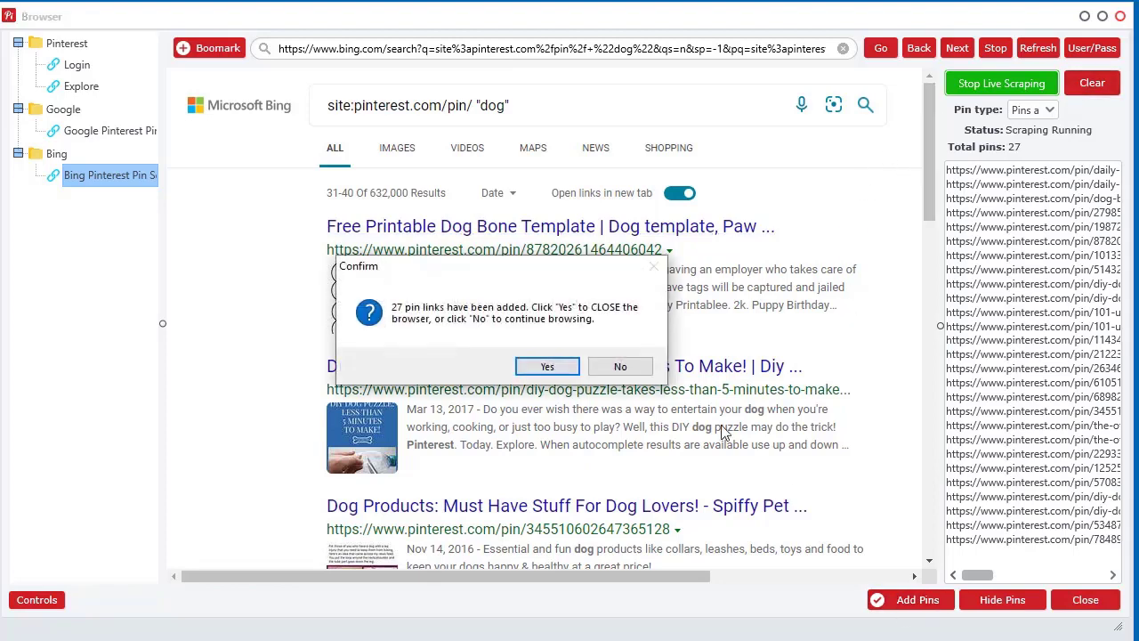
left_click(546, 365)
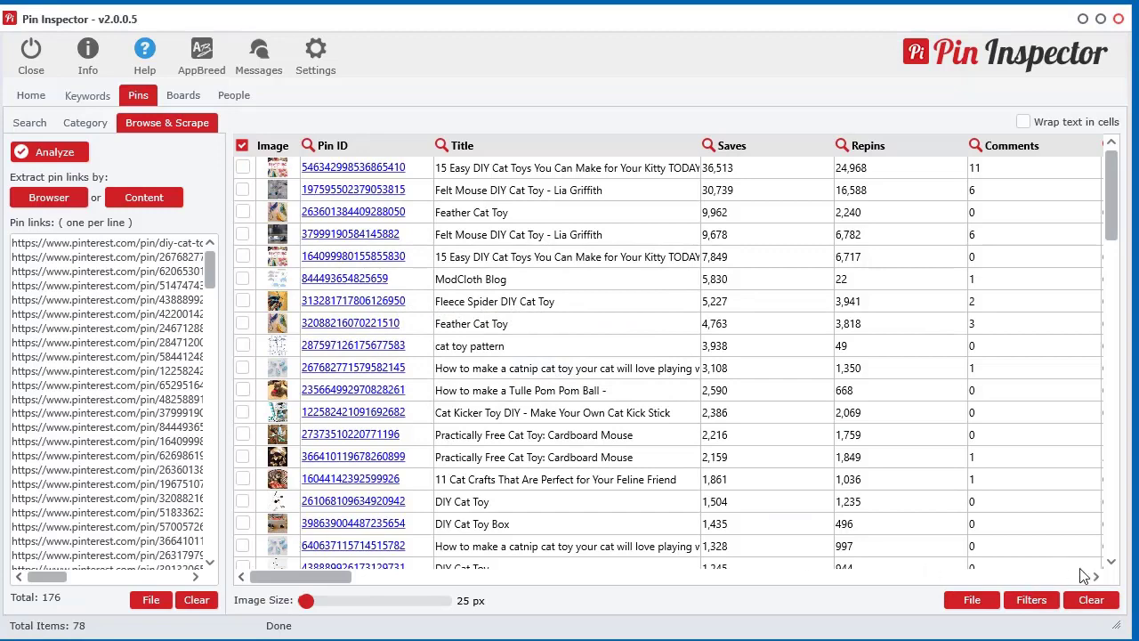
Reopen the built-in browser on Bing's "dog" pin results 31–40.
left_click(48, 197)
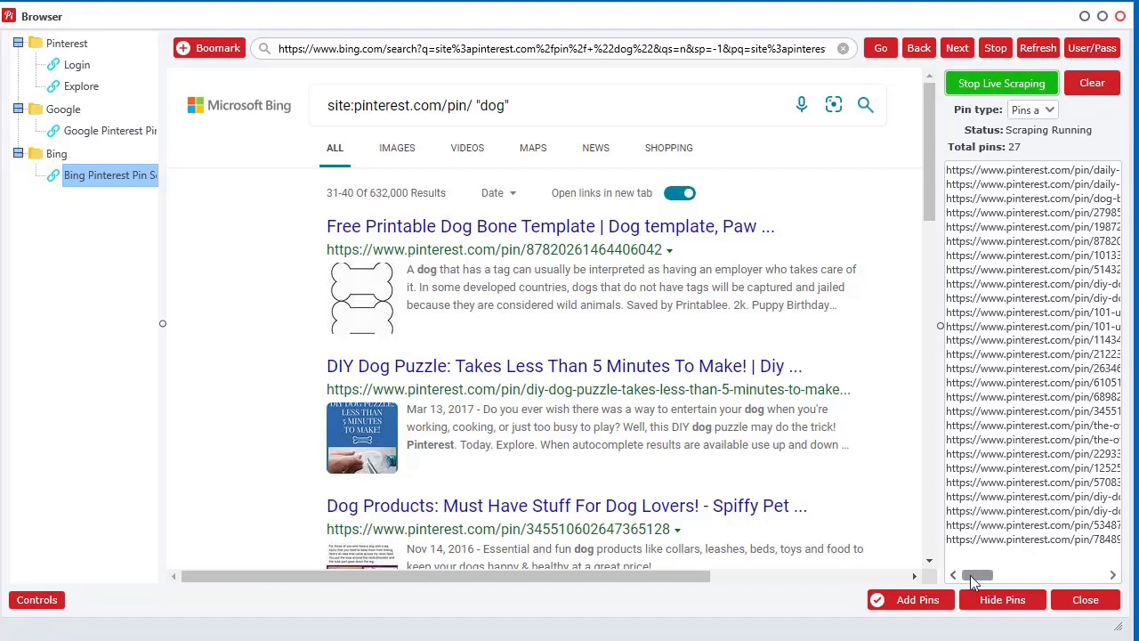
left_click_drag(972, 575, 974, 575)
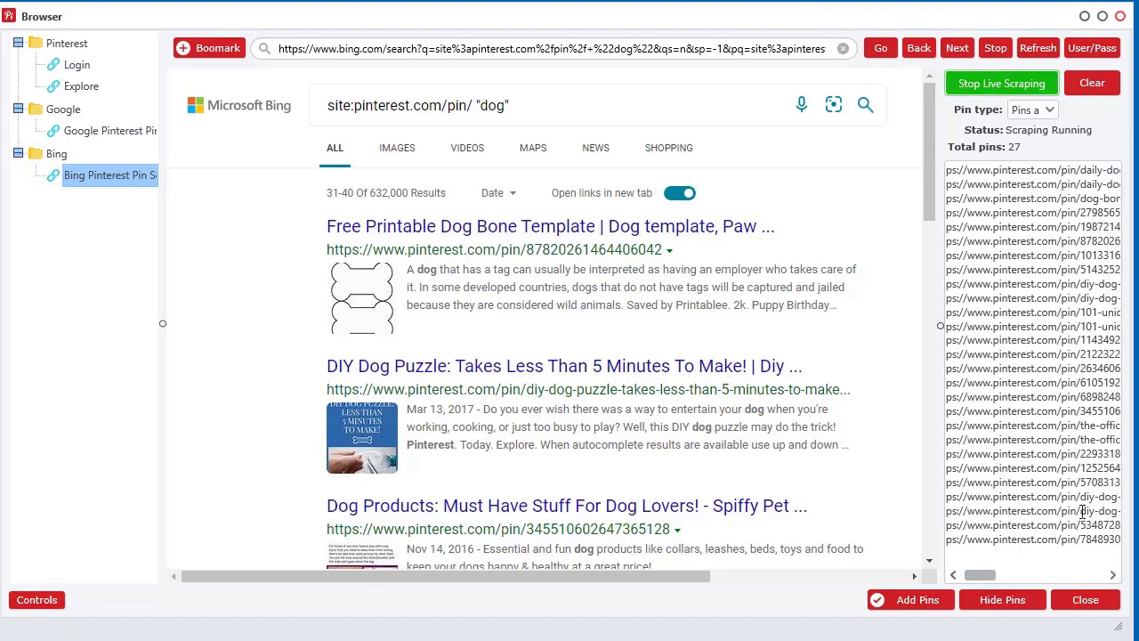
left_click_drag(1084, 511, 1065, 511)
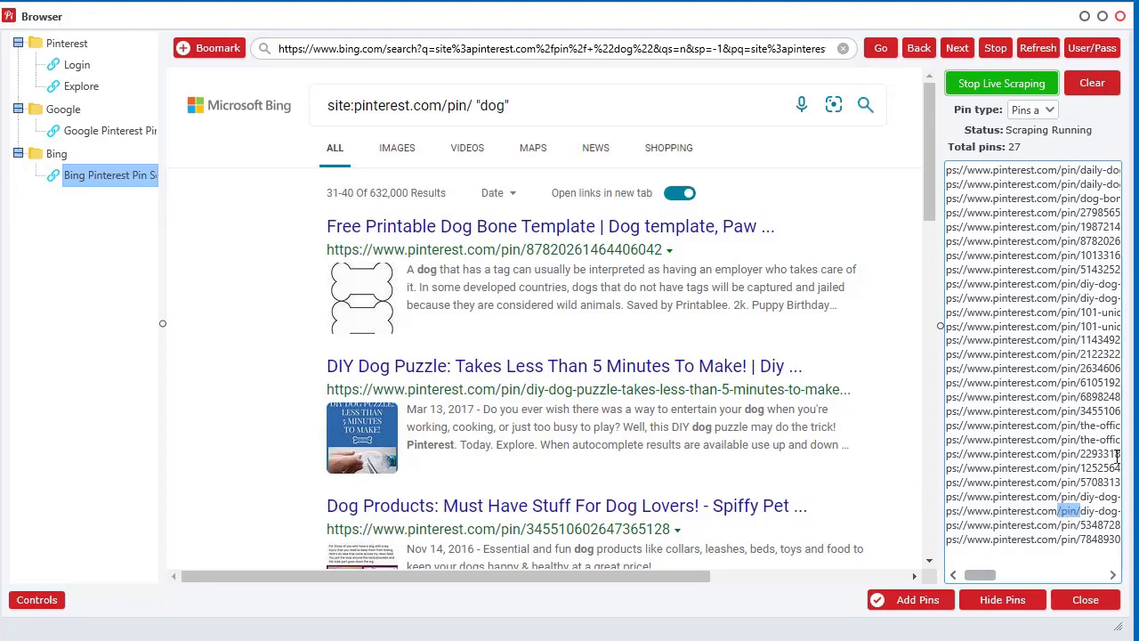
left_click_drag(969, 574, 1013, 578)
left_click_drag(1003, 525, 1061, 525)
left_click_drag(973, 510, 1041, 511)
left_click_drag(1003, 577, 977, 577)
left_click(1031, 340)
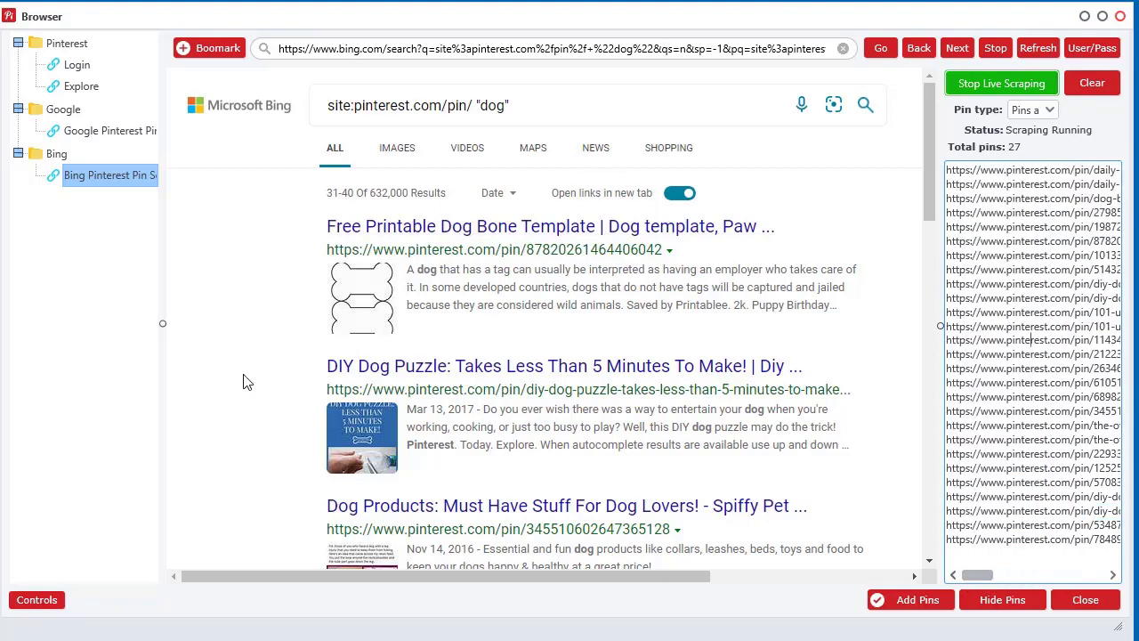
left_click_drag(254, 579, 199, 178)
scroll(259, 359, "down", 6)
scroll(257, 364, "up", 6)
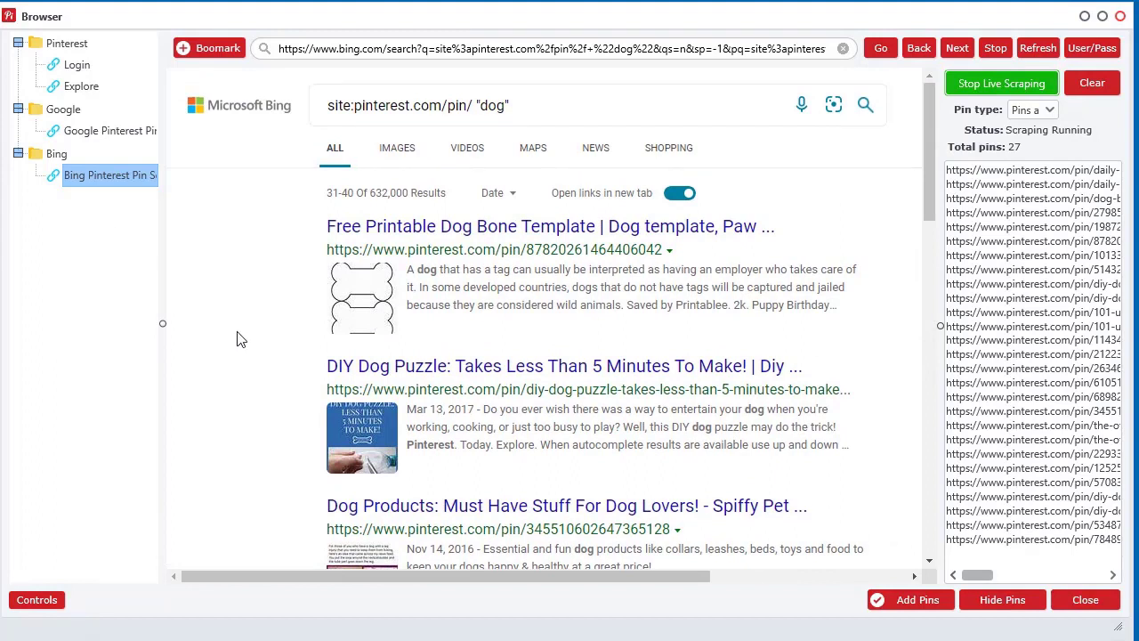
Switch to Bing video results and rerun site:pinterest.com/pin/ without the dog term.
left_click(468, 147)
left_click(582, 98)
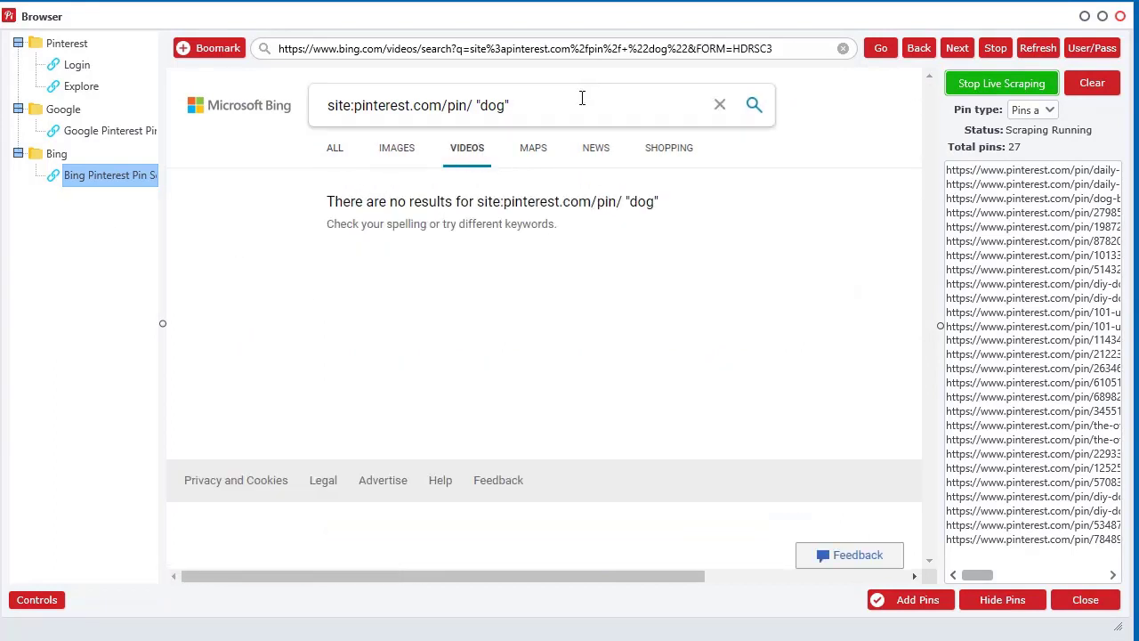
key("BackSpace")
key("BackSpace")
key("BackSpace")
key("BackSpace")
key("BackSpace")
key("BackSpace")
key("Return")
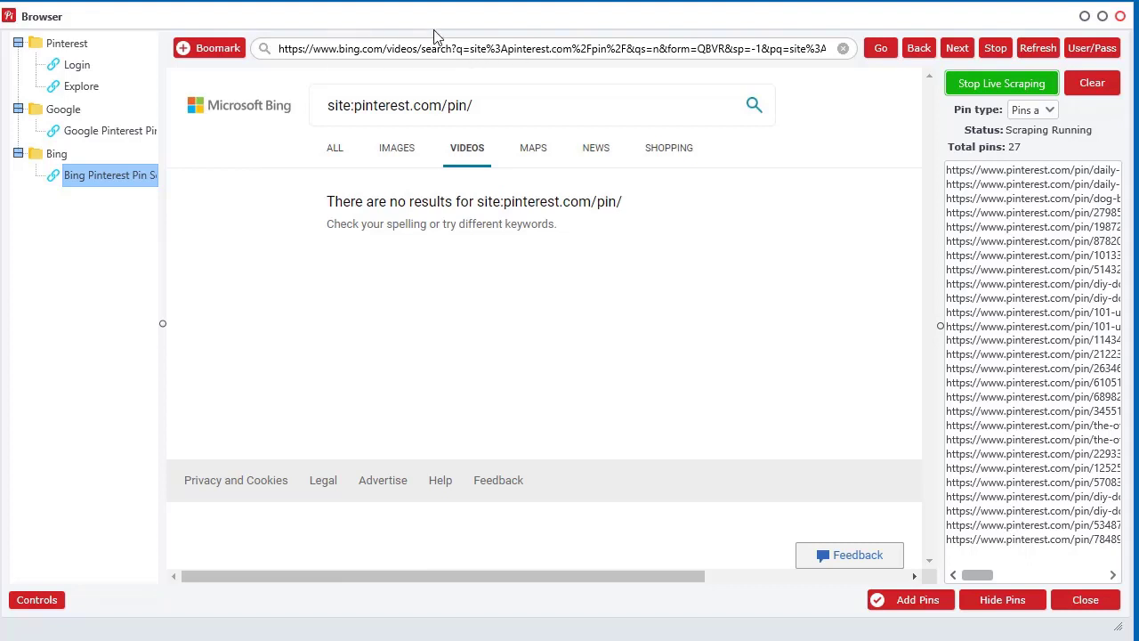
Bookmark the results page as 'test' in the Bing folder.
left_click(218, 50)
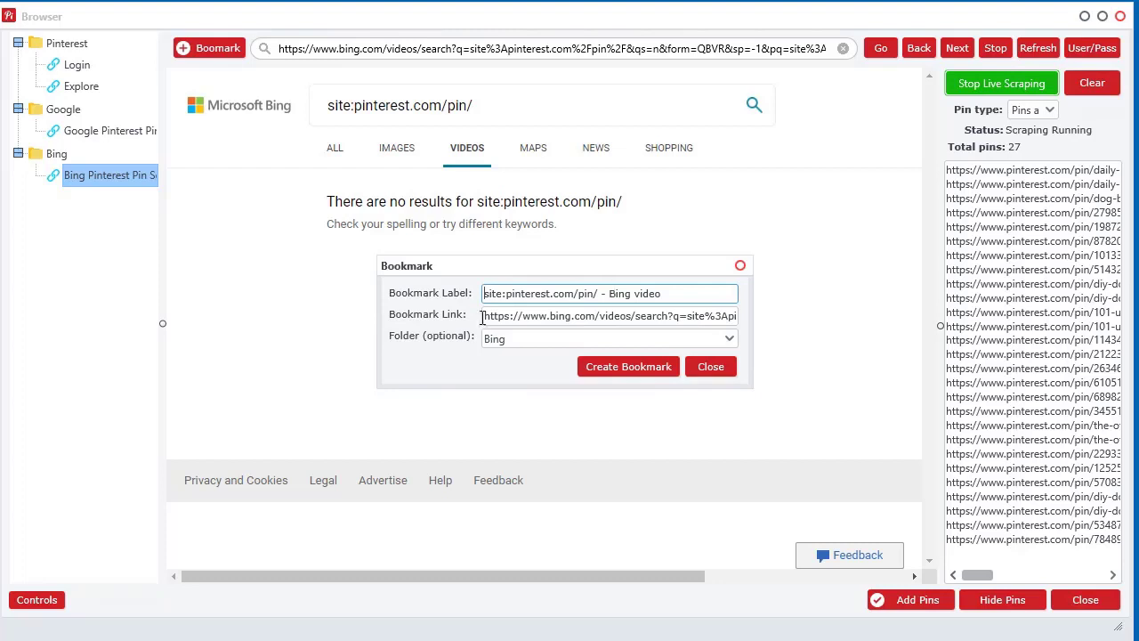
left_click(725, 346)
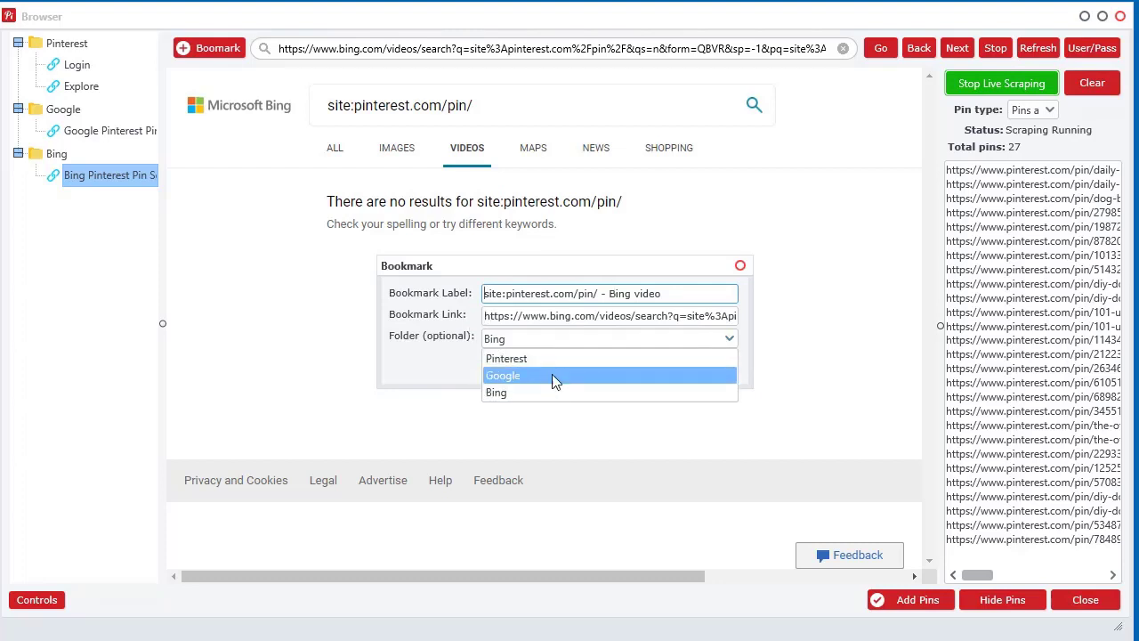
left_click(427, 363)
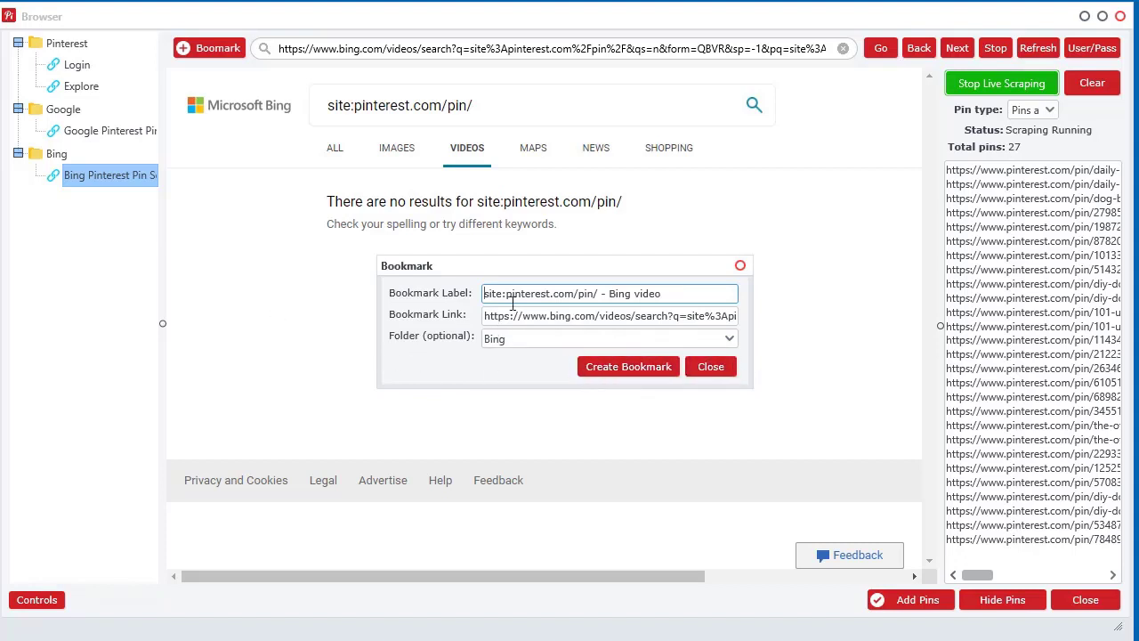
left_click_drag(665, 297, 457, 297)
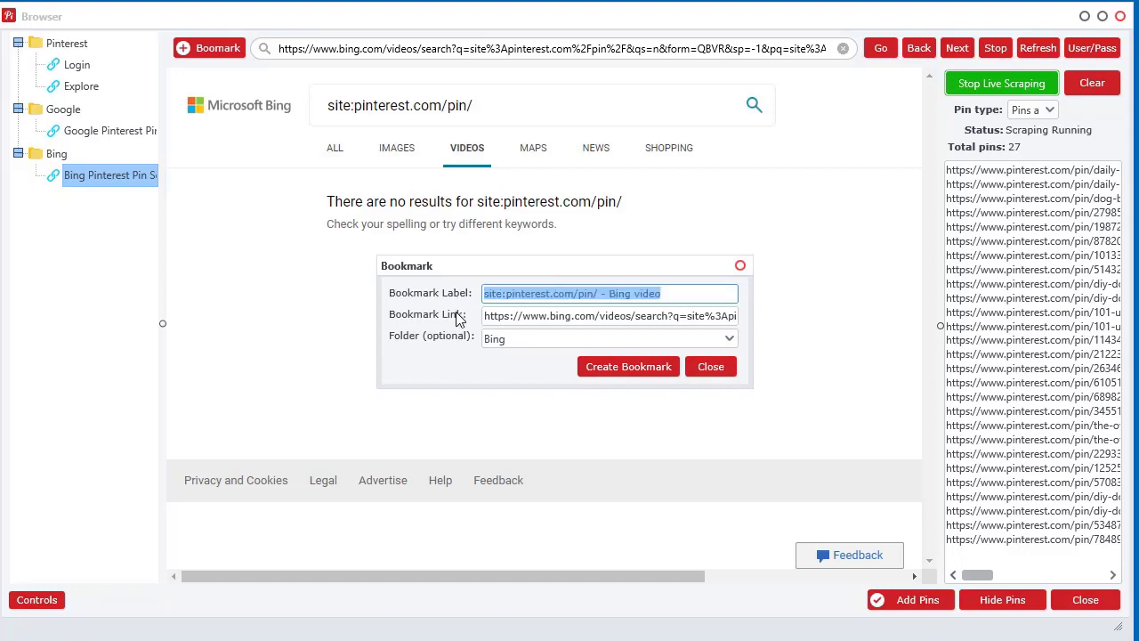
type("test")
left_click(617, 369)
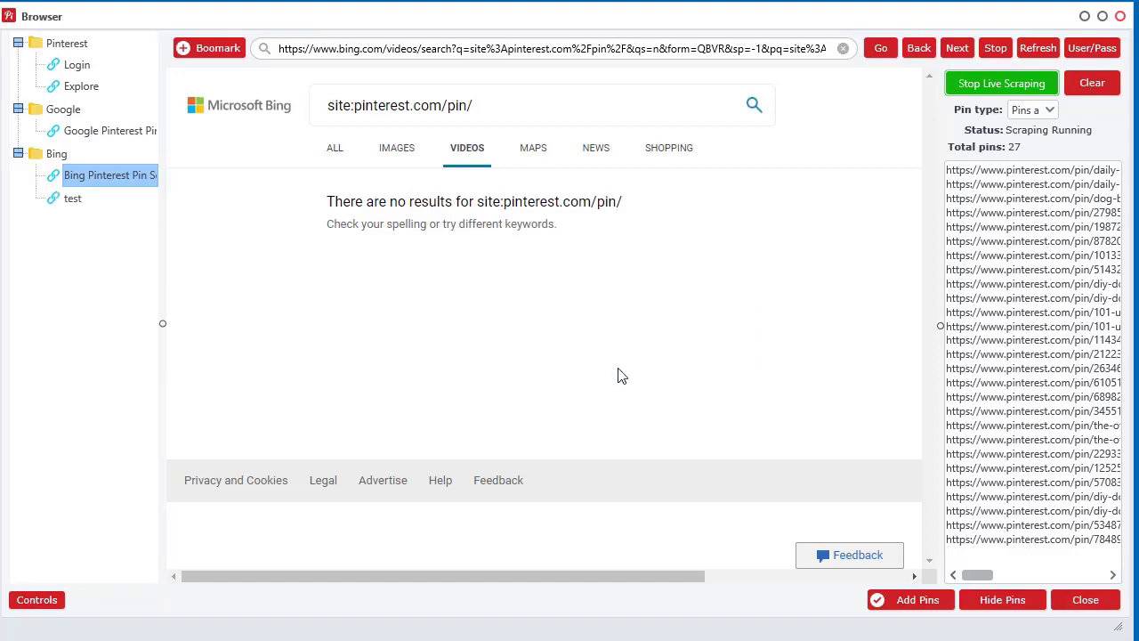
left_click(130, 199)
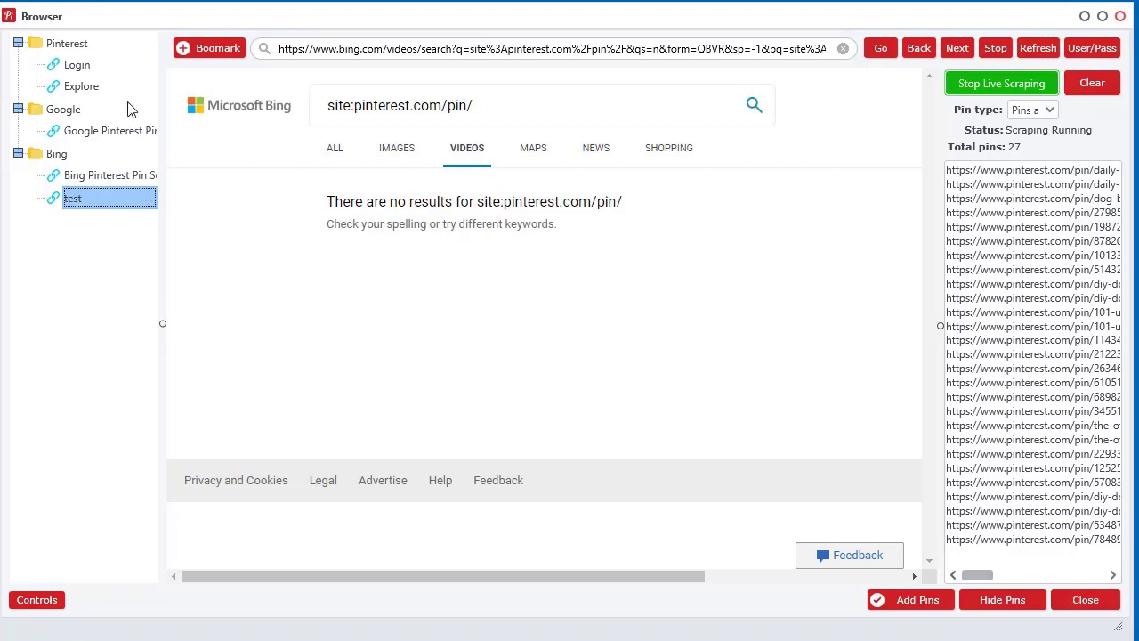
Look through the bookmark and folder context menus, closing each without changes.
right_click(59, 233)
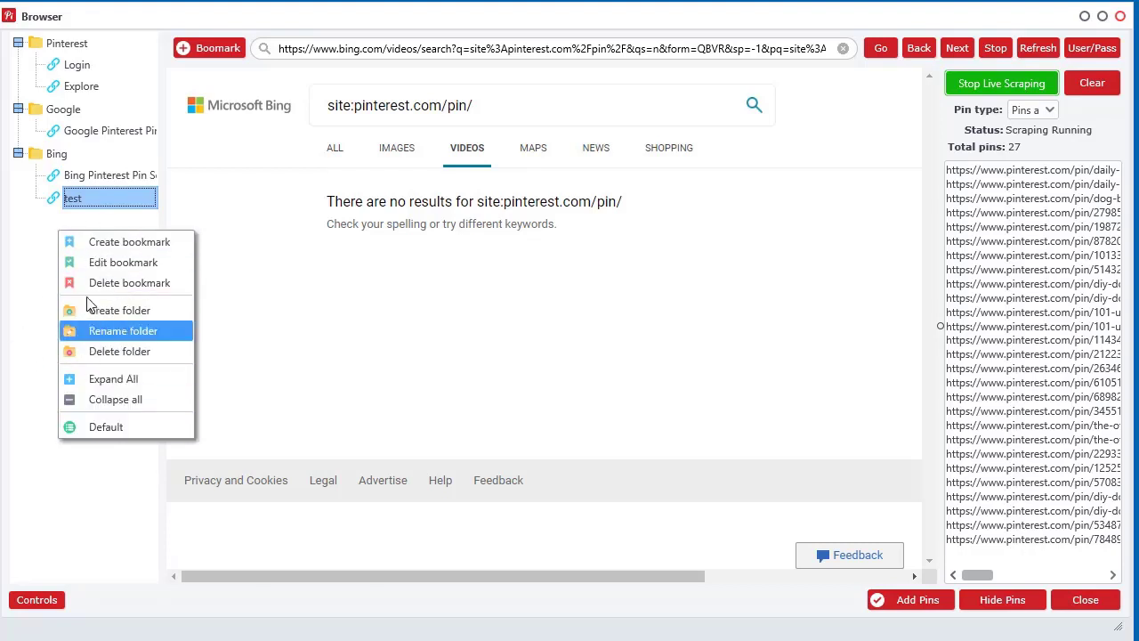
left_click(46, 270)
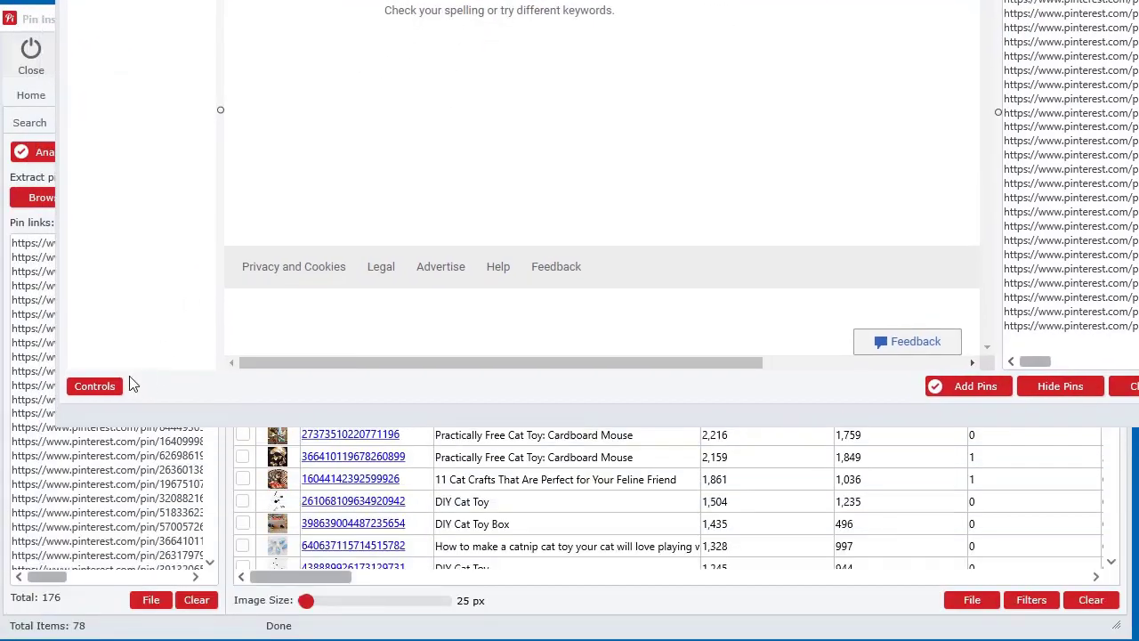
left_click(36, 599)
right_click(107, 128)
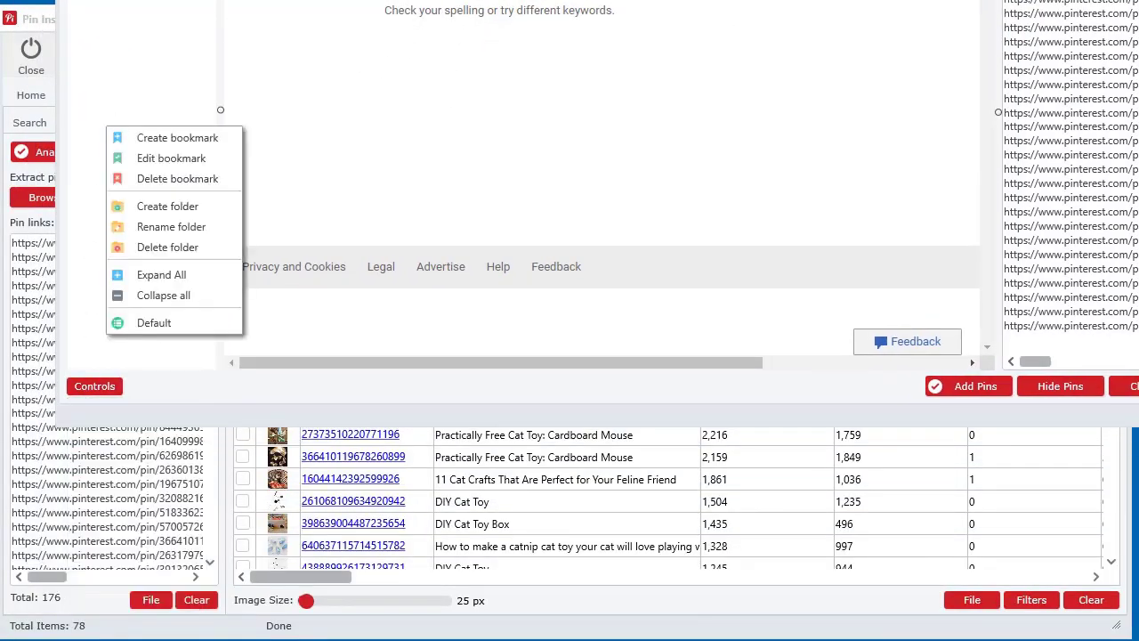
key("Escape")
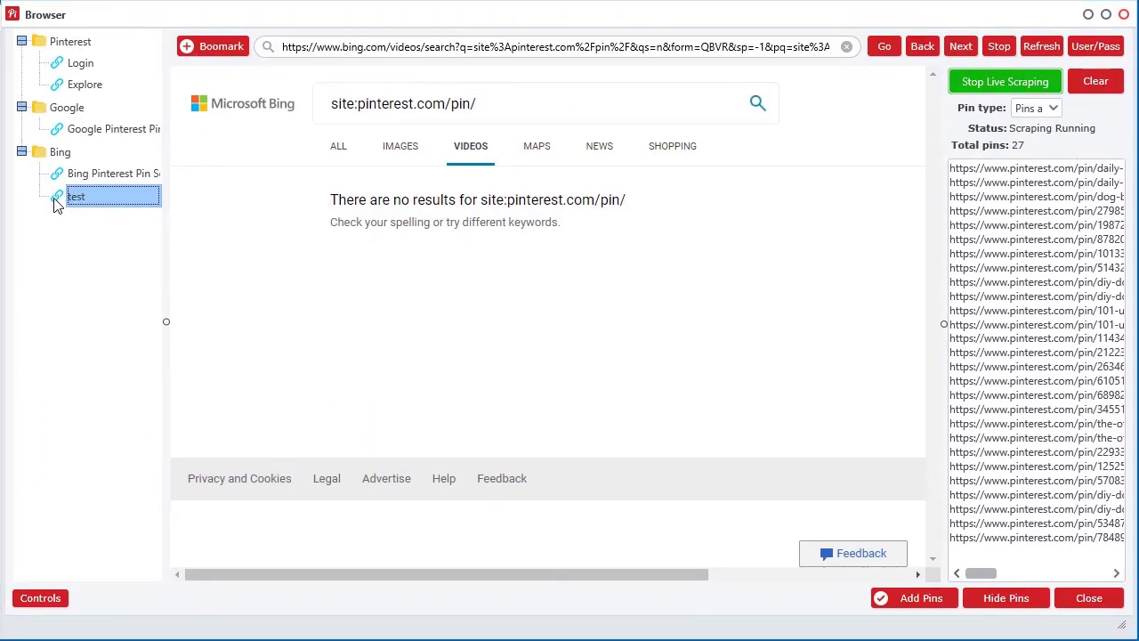
Move the 'test' bookmark into the Google folder, then delete it and confirm.
left_click_drag(53, 203, 55, 114)
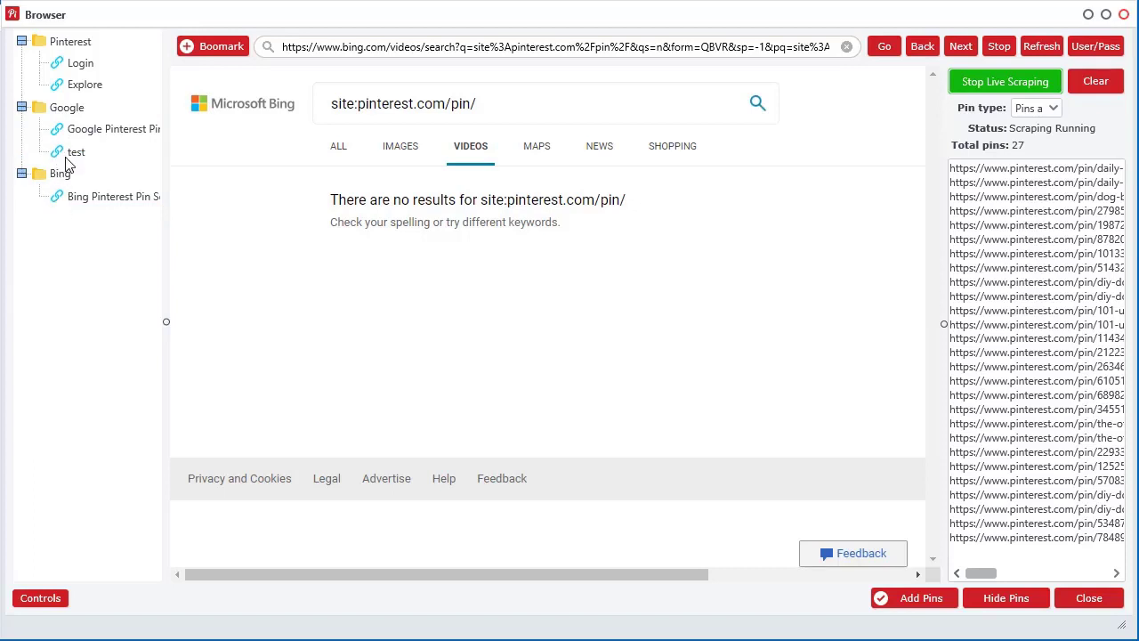
left_click(69, 155)
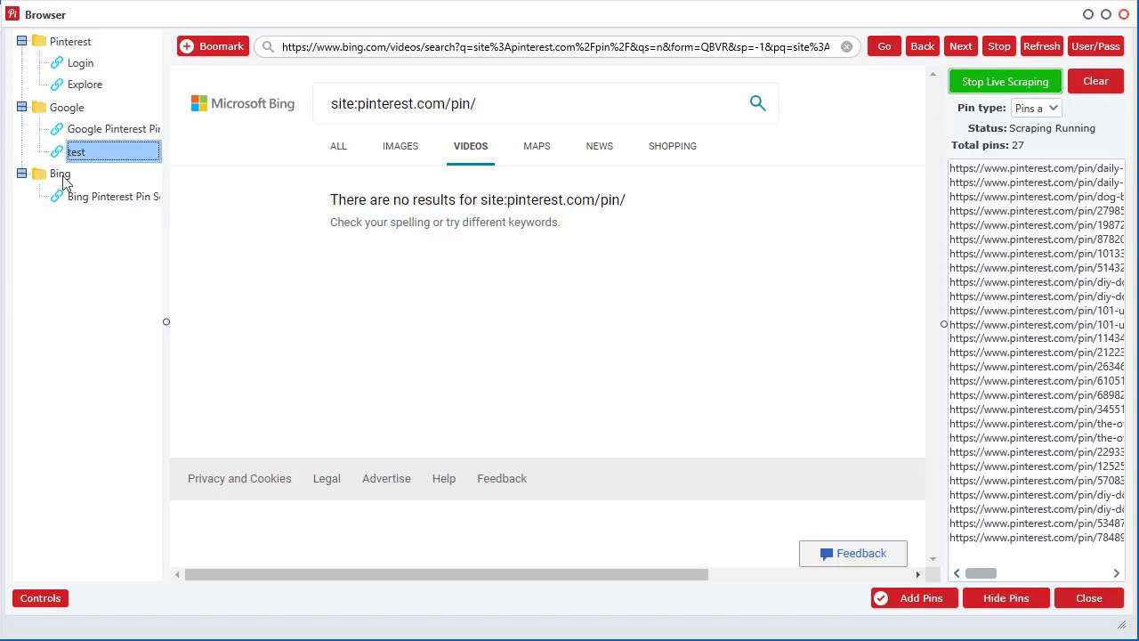
right_click(62, 156)
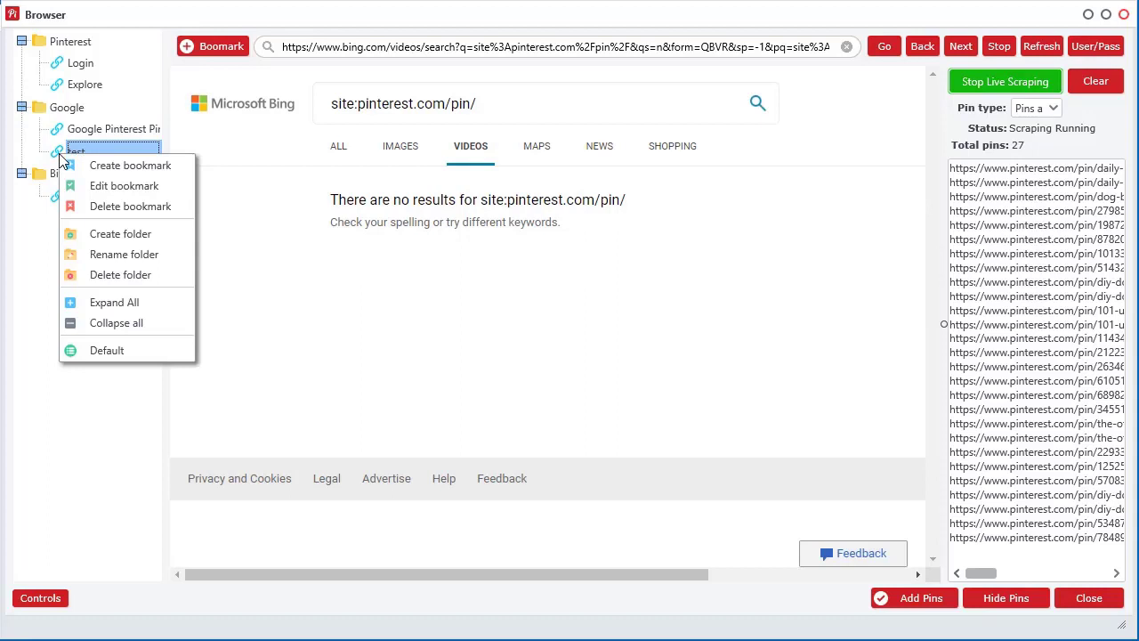
left_click(125, 206)
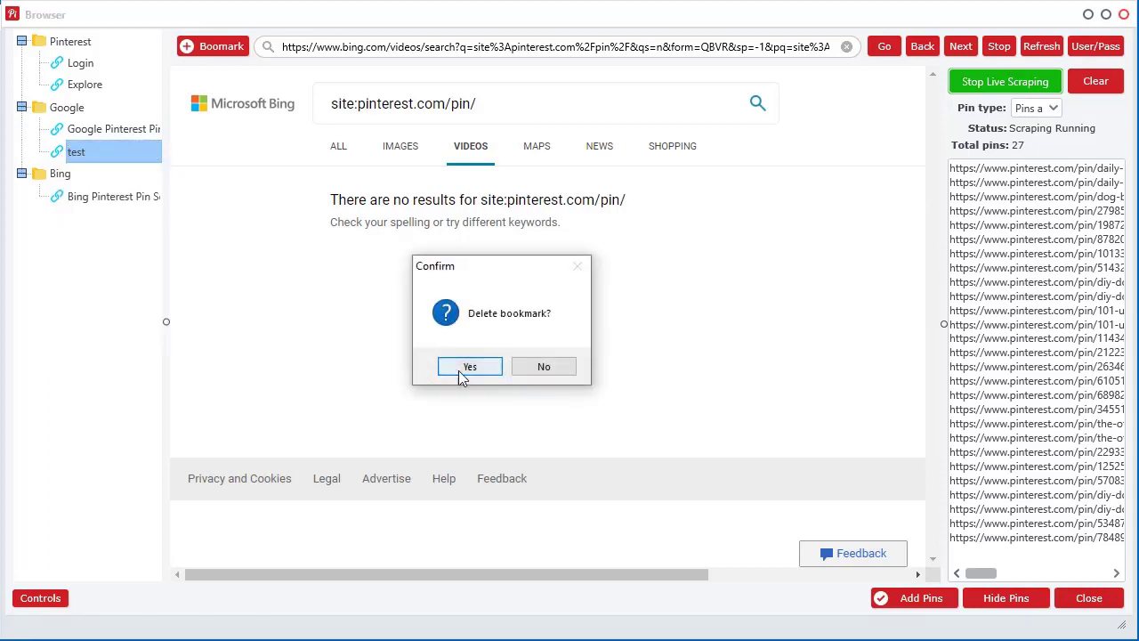
left_click(465, 296)
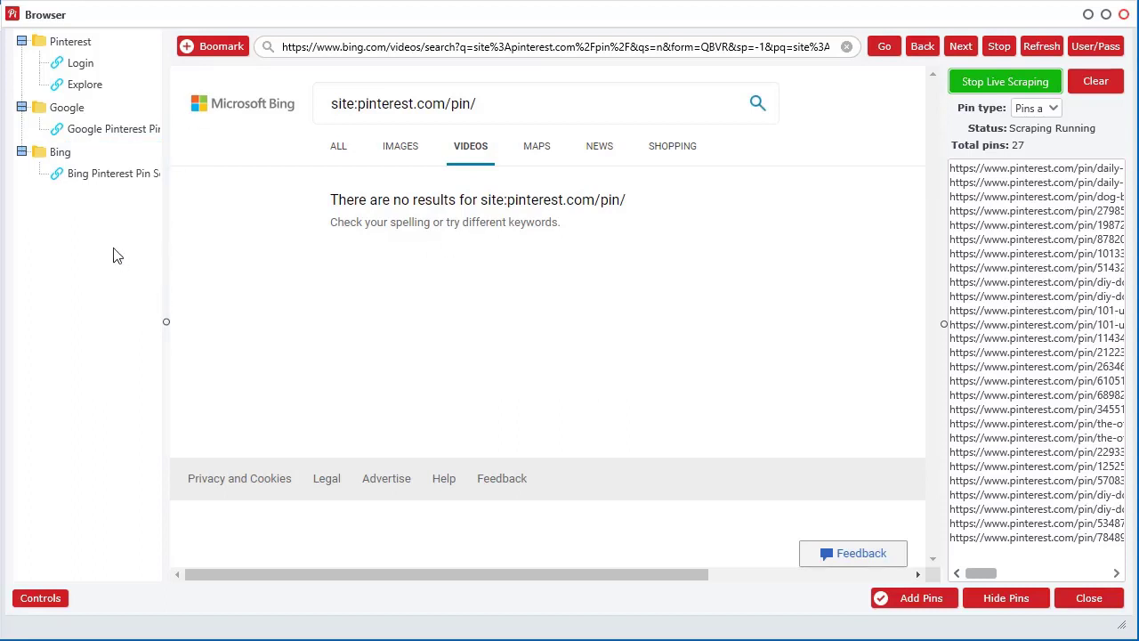
right_click(80, 265)
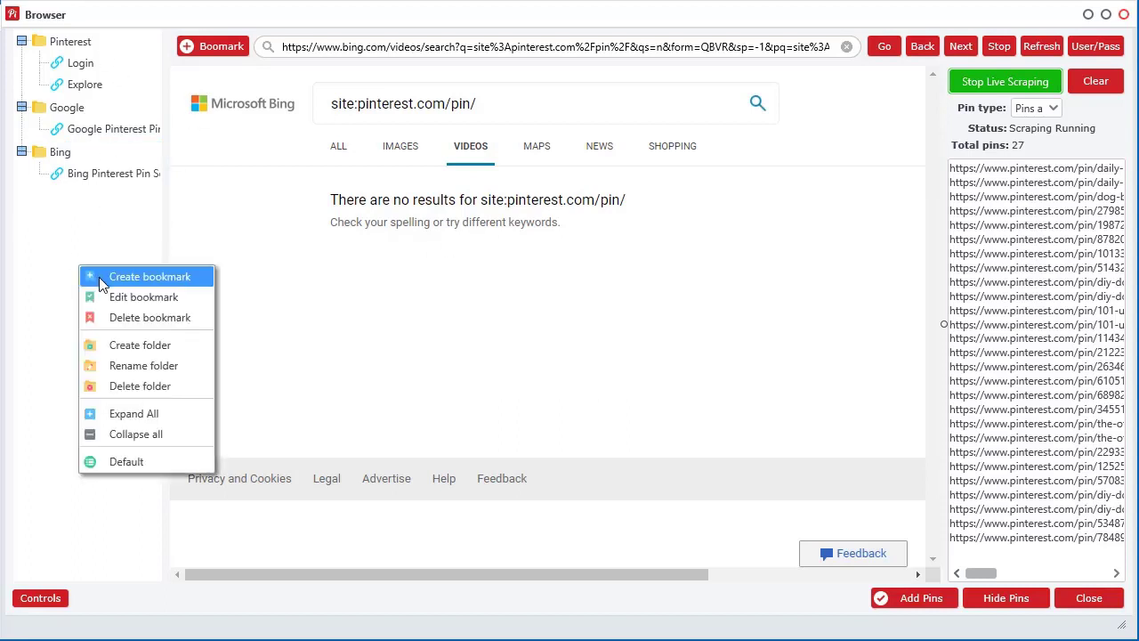
left_click(100, 283)
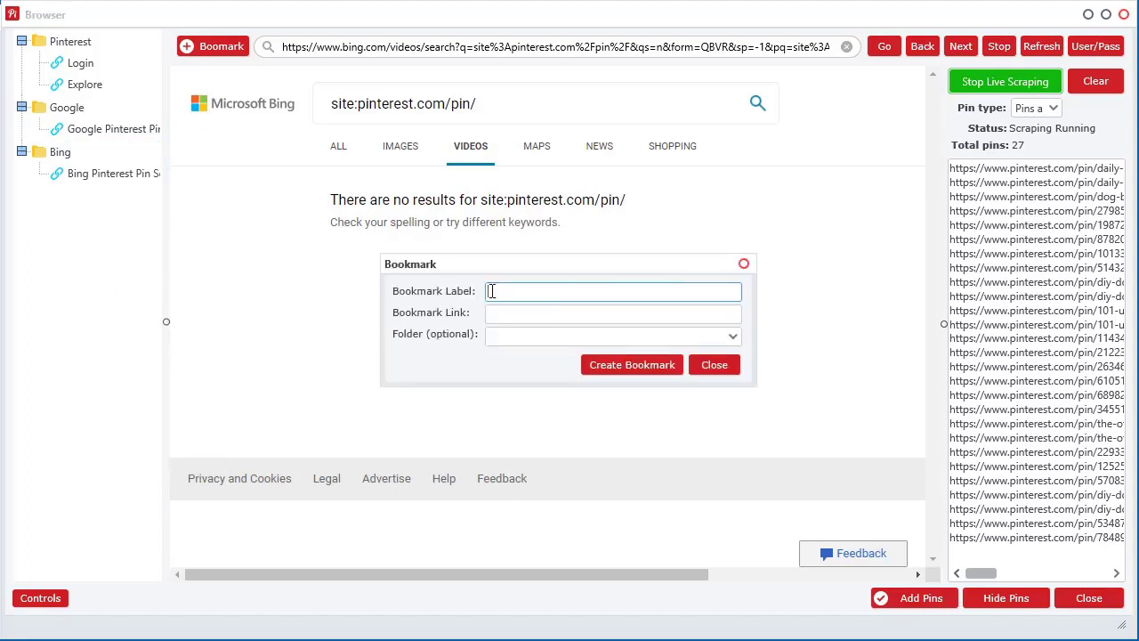
left_click(495, 341)
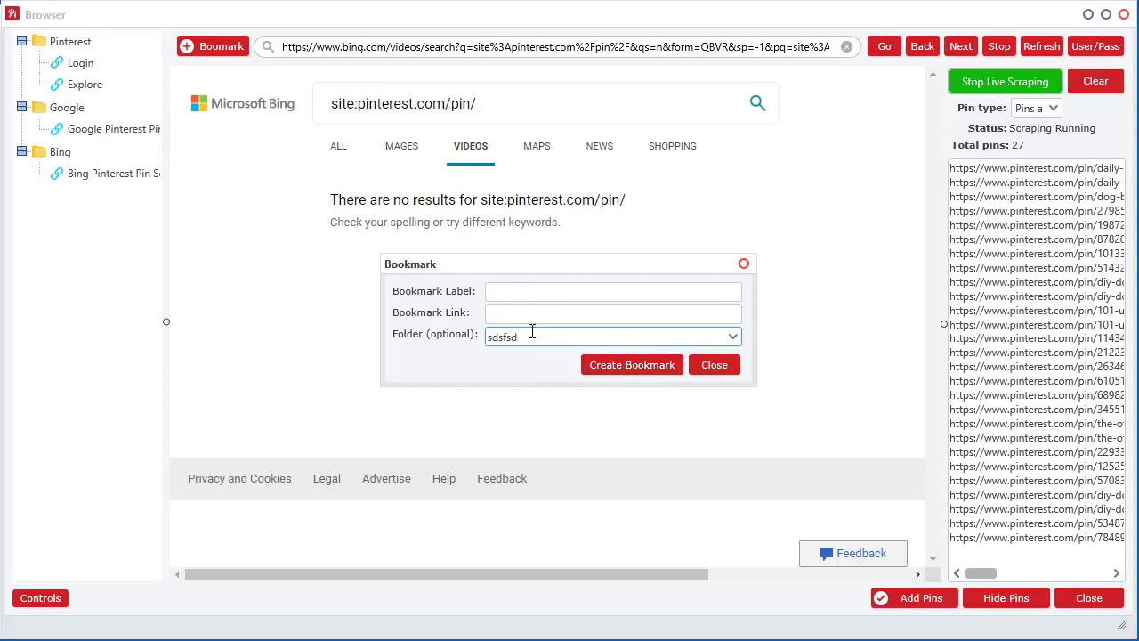
left_click(715, 371)
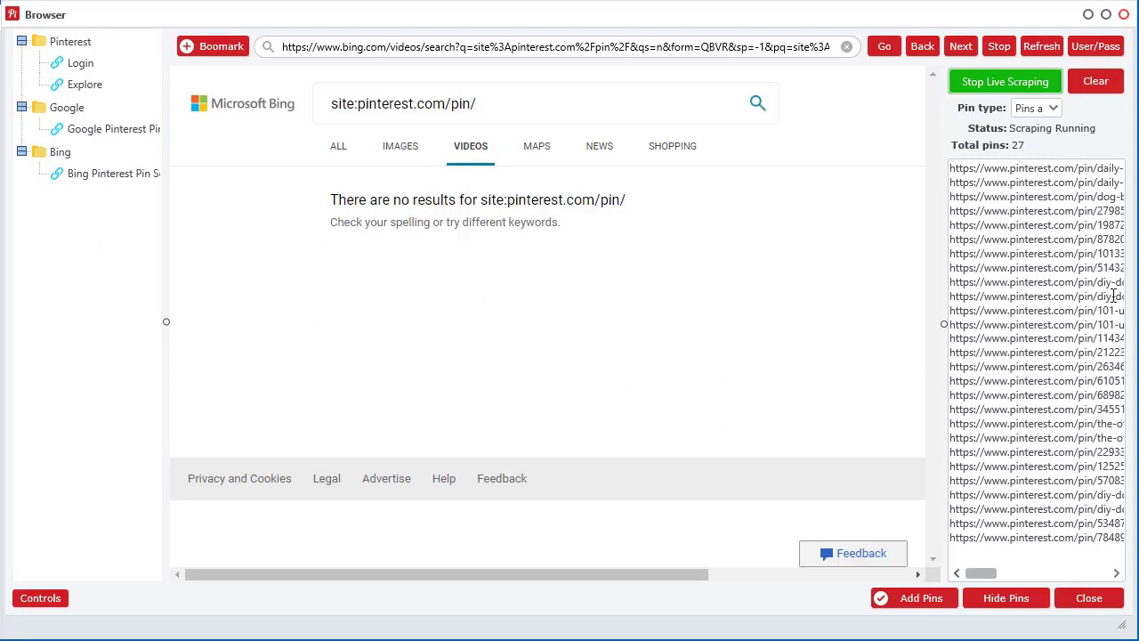
Hide and restore the pin list and bookmark sidebar, stop live scraping, and open User/Pass.
left_click(1006, 598)
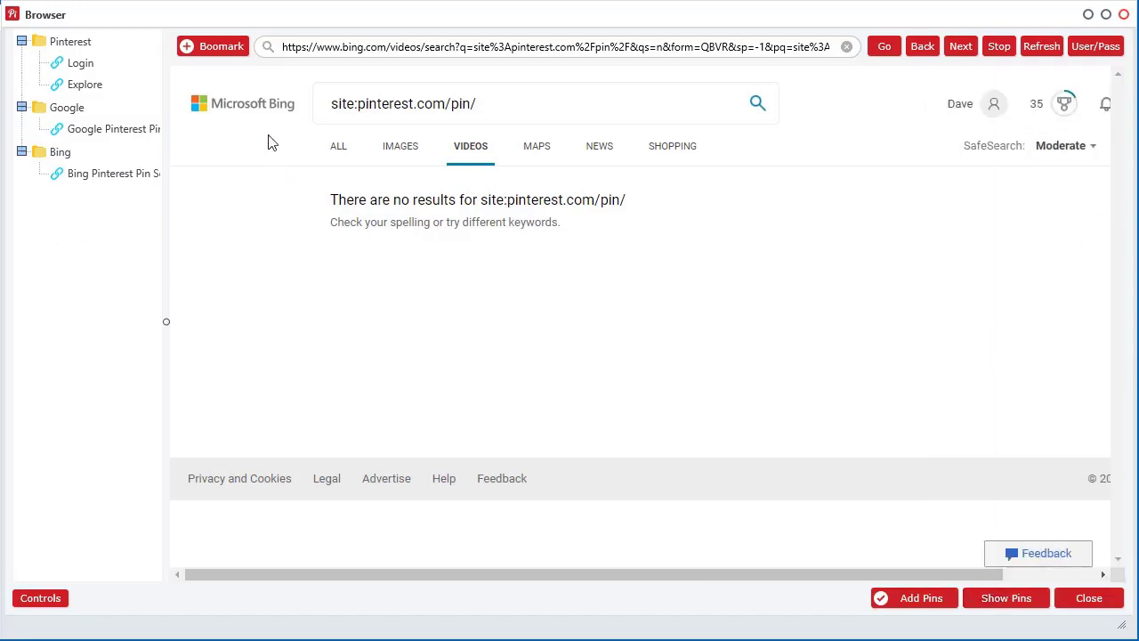
left_click_drag(165, 321, 33, 321)
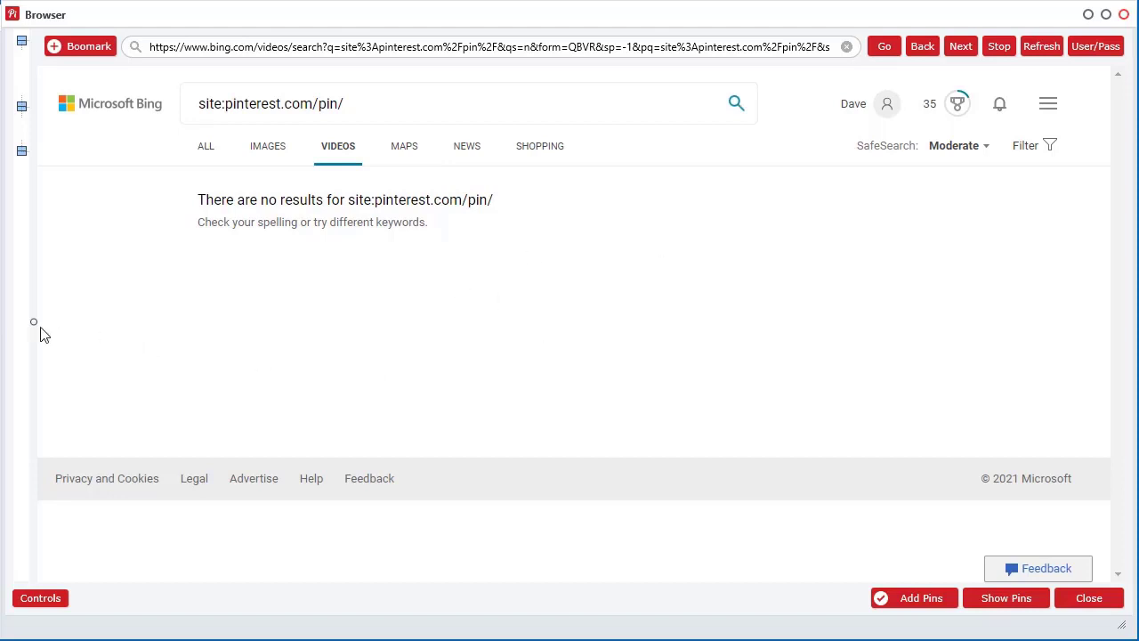
left_click_drag(34, 325, 175, 326)
left_click(1021, 602)
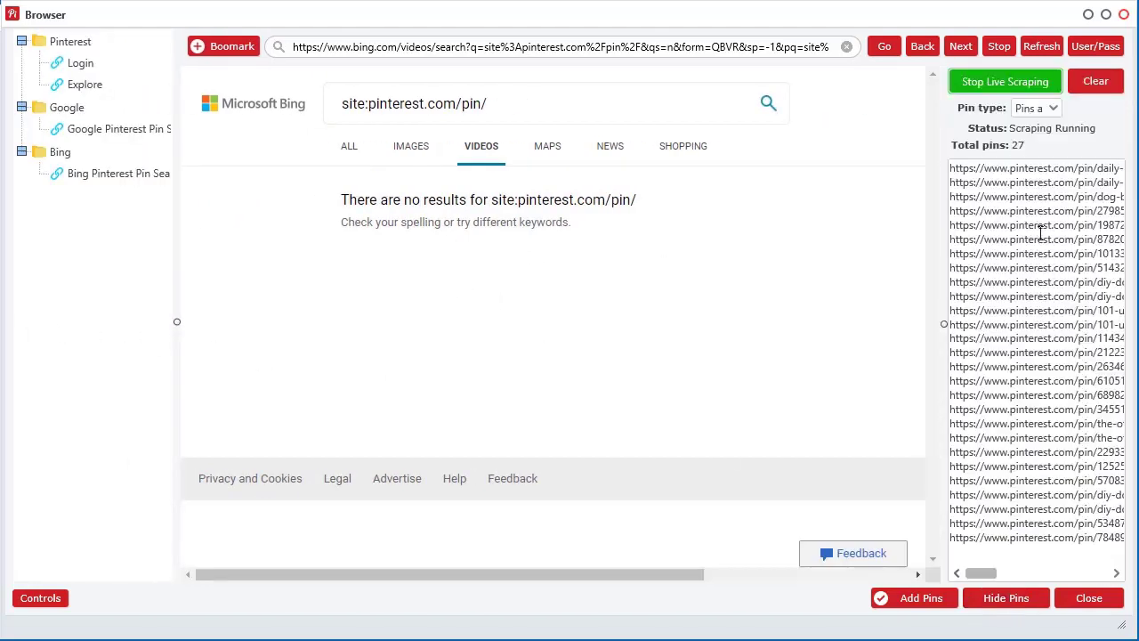
left_click(1041, 84)
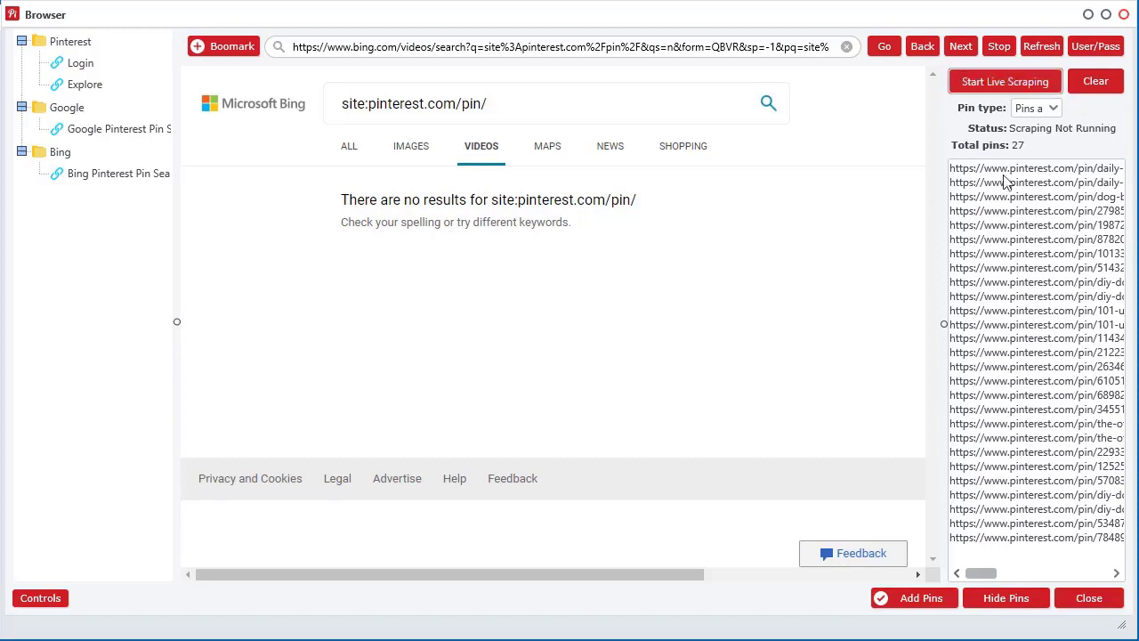
left_click(1106, 50)
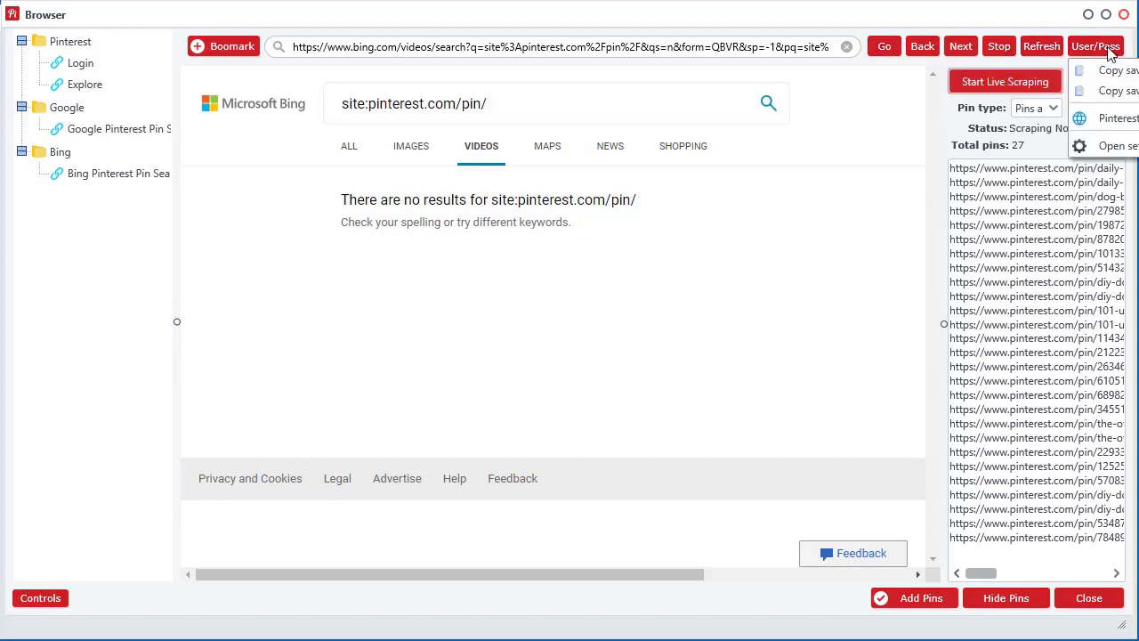
Go to Pinterest login via User/Pass, open the Login bookmark, and scroll the home feed.
left_click(1104, 119)
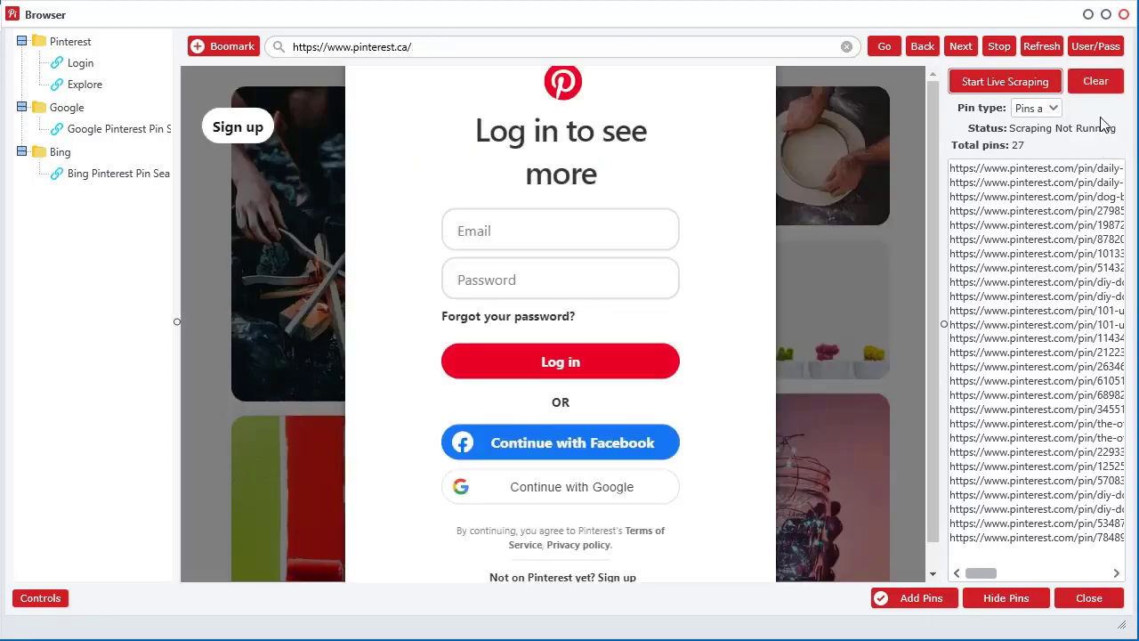
left_click(76, 64)
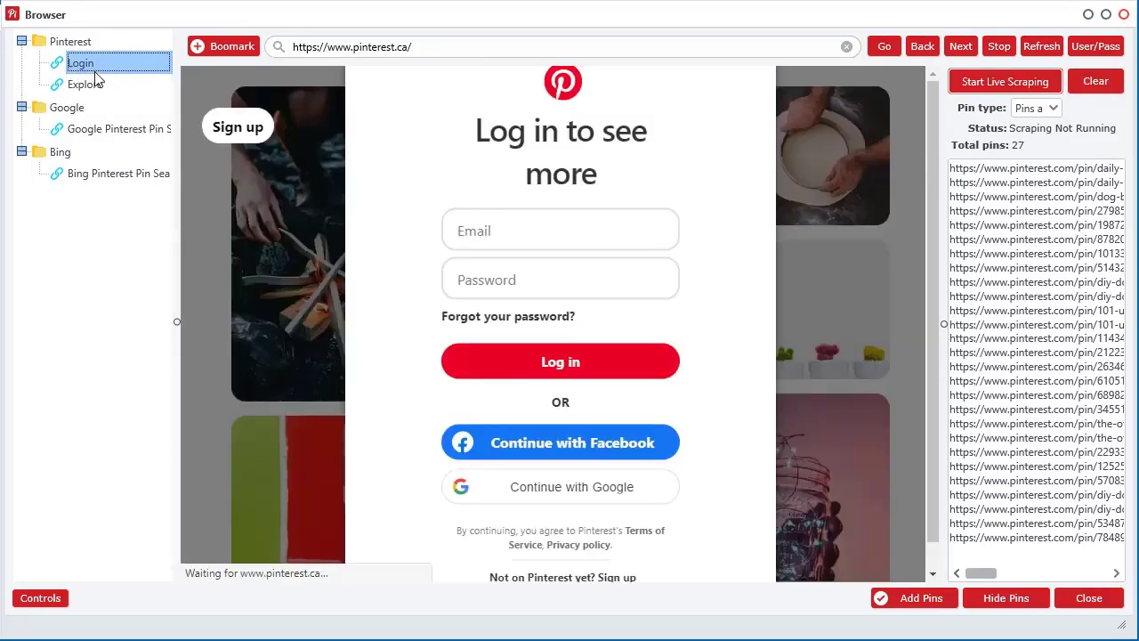
scroll(284, 432, "down", 5)
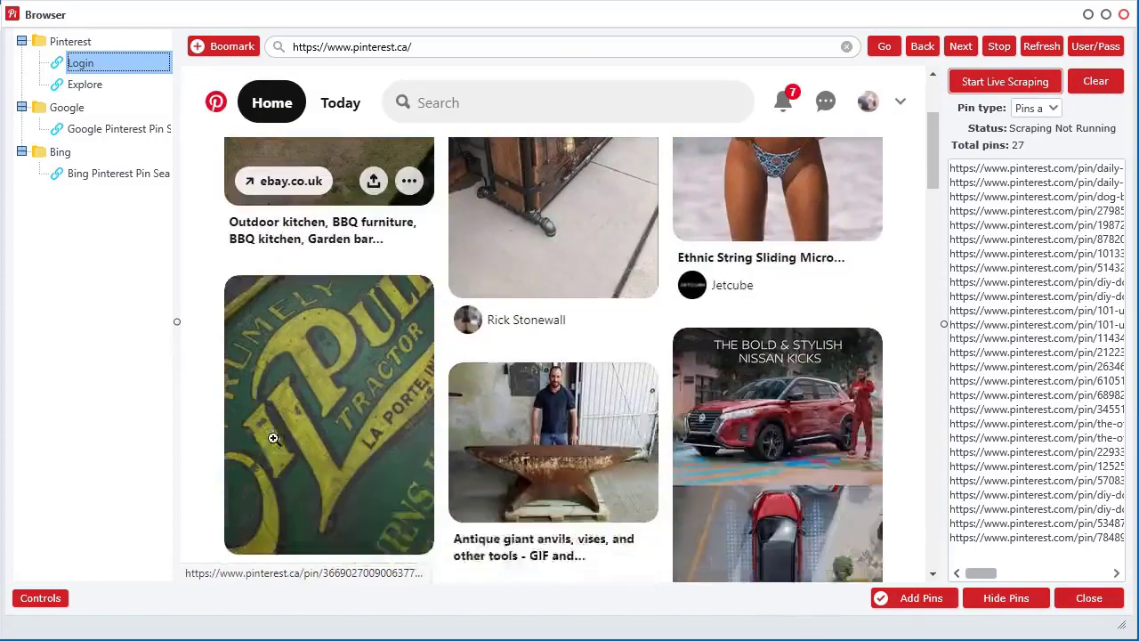
scroll(274, 438, "down", 4)
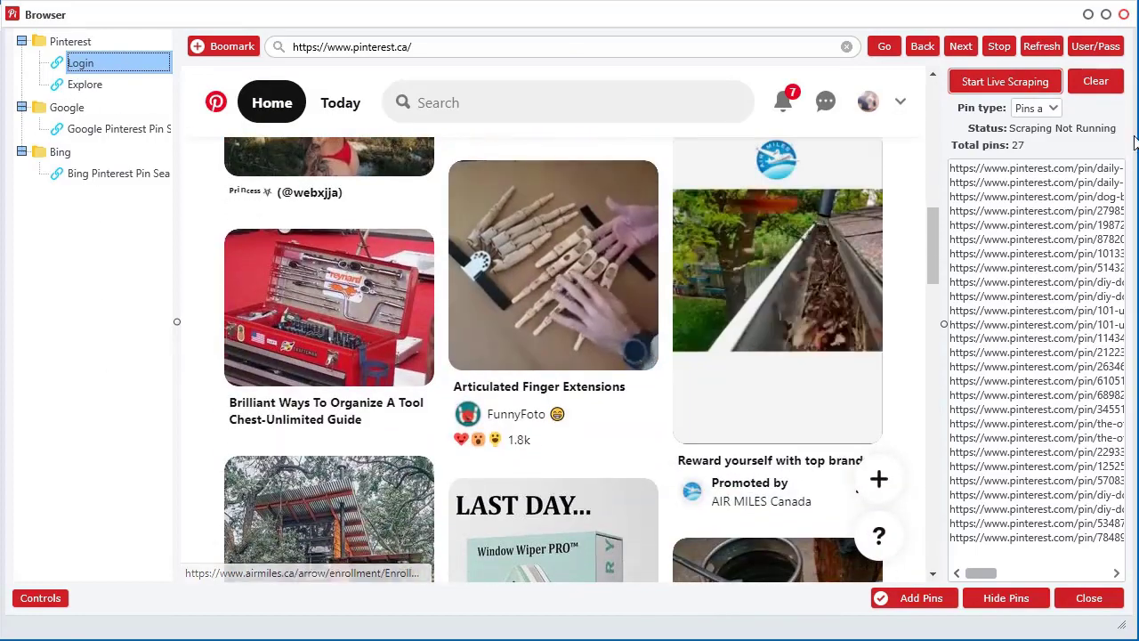